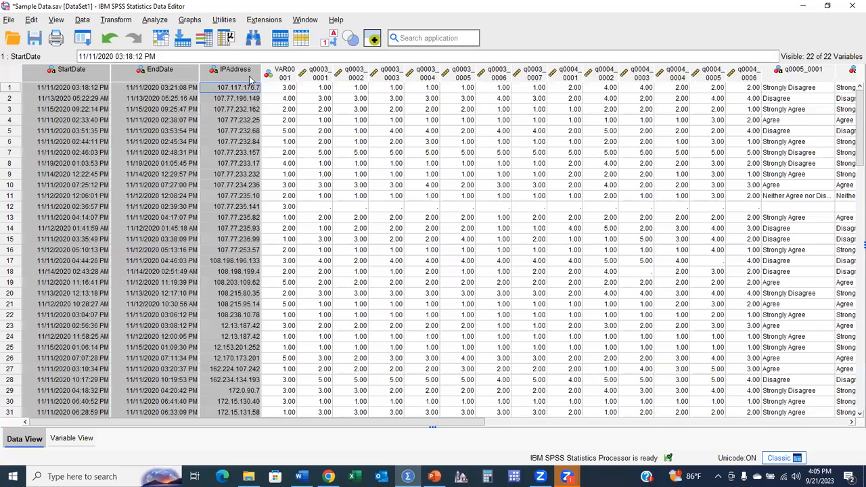
Examine the survey variables from VAR00001 through q0005_0005, including the text responses in the q0005 items
{"action": "left_click", "coordinate": [288, 88]}
{"action": "left_click_drag", "start_coordinate": [286, 74], "coordinate": [854, 78]}
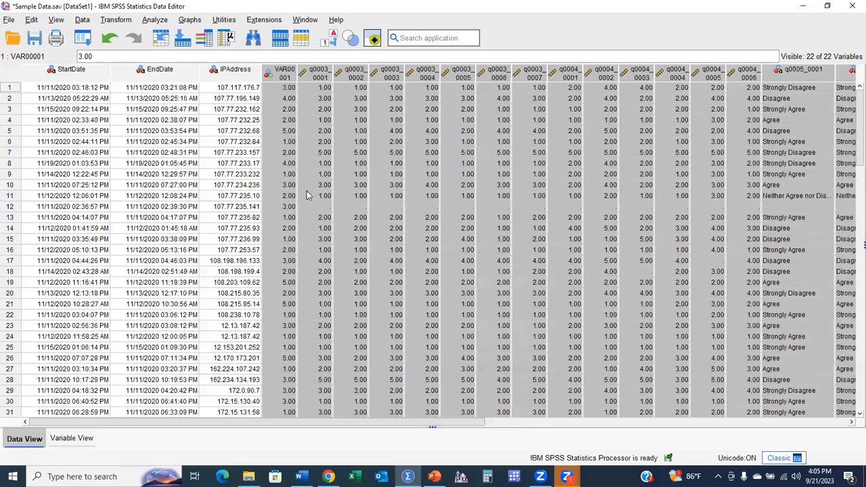
{"action": "left_click_drag", "start_coordinate": [302, 421], "coordinate": [412, 421]}
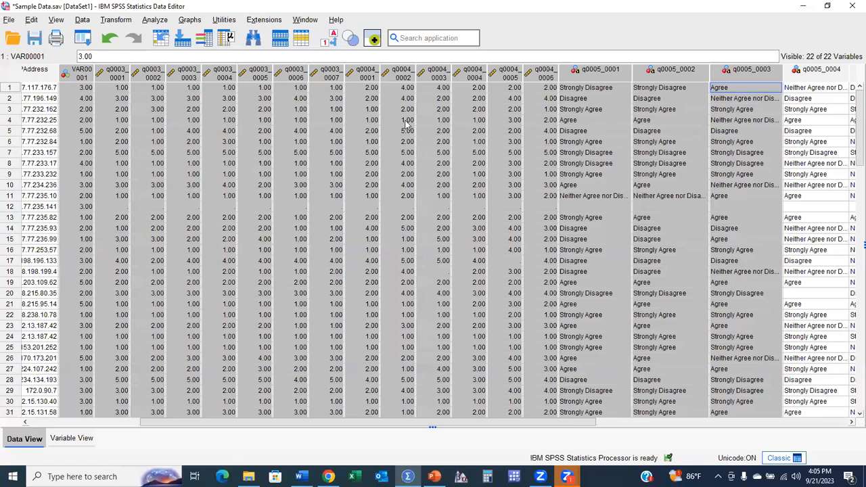
{"action": "left_click_drag", "start_coordinate": [308, 103], "coordinate": [505, 97]}
{"action": "left_click_drag", "start_coordinate": [578, 100], "coordinate": [665, 101]}
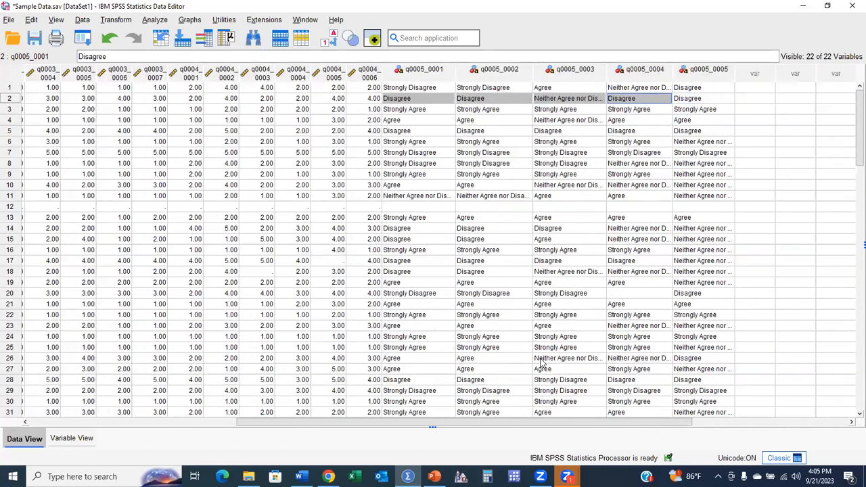
{"action": "left_click_drag", "start_coordinate": [509, 427], "coordinate": [478, 426]}
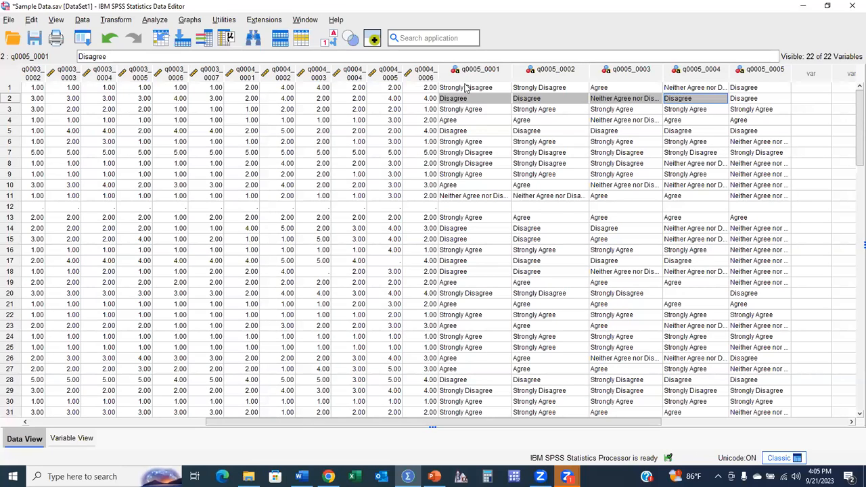
{"action": "left_click_drag", "start_coordinate": [471, 90], "coordinate": [736, 111]}
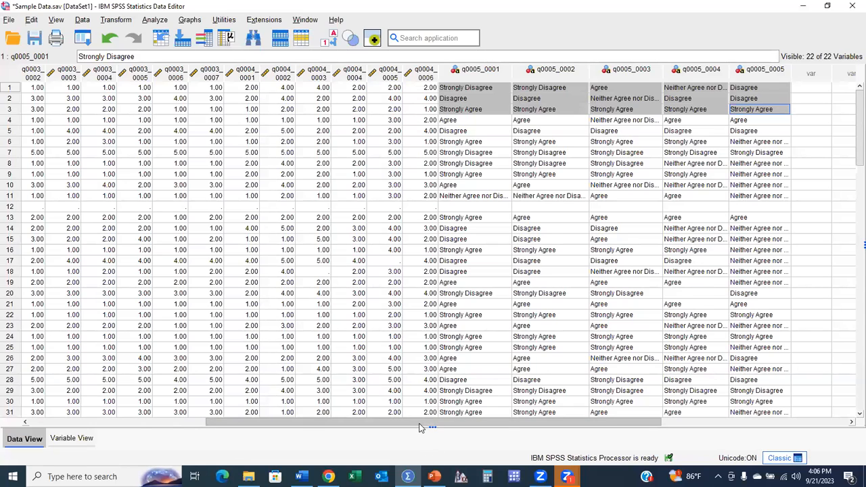
{"action": "left_click_drag", "start_coordinate": [421, 427], "coordinate": [244, 427]}
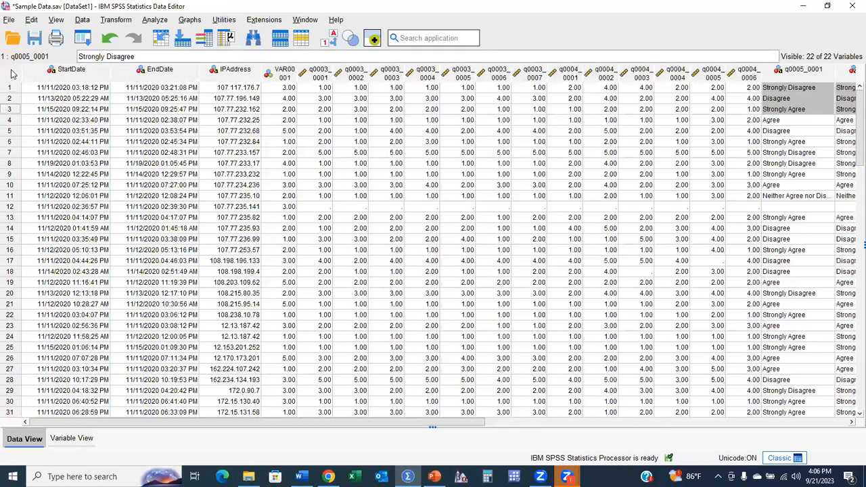
Insert a new variable before StartDate and name it ID
{"action": "left_click", "coordinate": [70, 70]}
{"action": "right_click", "coordinate": [70, 73]}
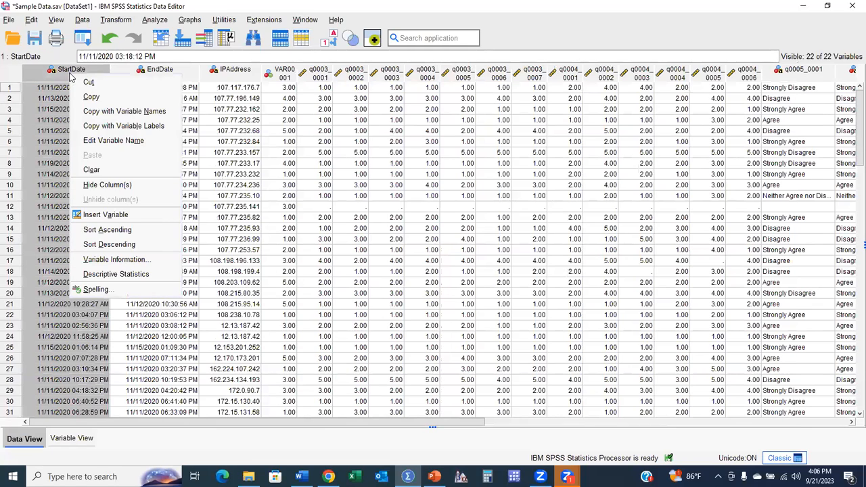
{"action": "left_click", "coordinate": [106, 215]}
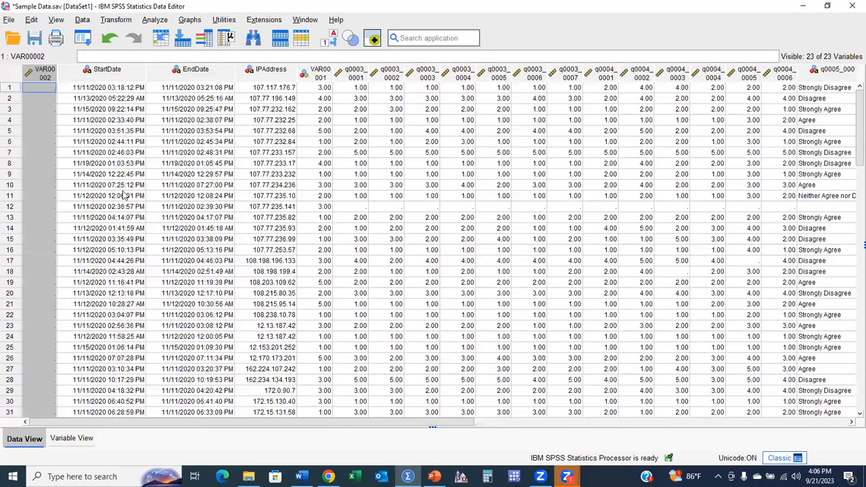
{"action": "double_click", "coordinate": [46, 76]}
{"action": "type", "text": "ID"}
{"action": "key", "text": "Return"}
Switch to Excel, create a blank workbook and tile its window beside the SPSS data
{"action": "left_click", "coordinate": [352, 477]}
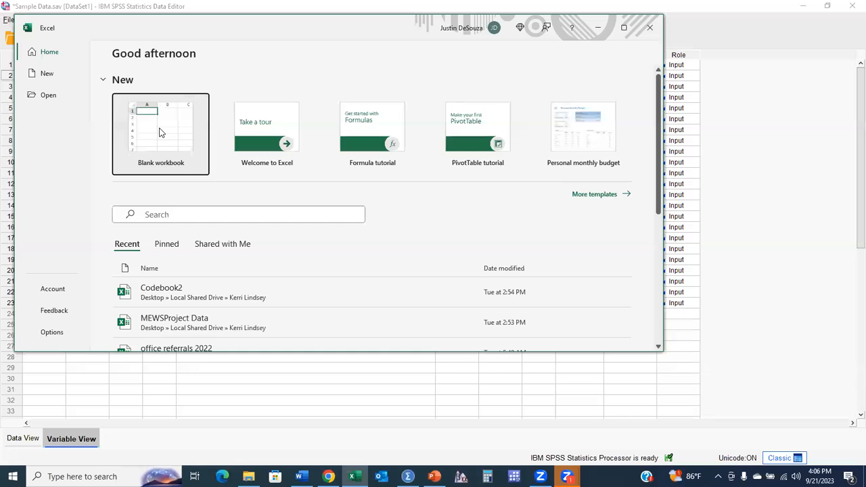
{"action": "left_click", "coordinate": [160, 131]}
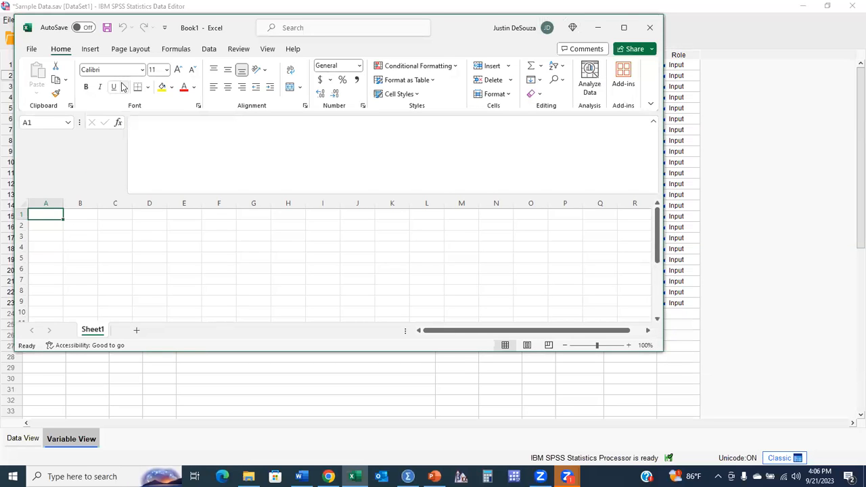
{"action": "key", "text": "super+Right"}
Return to the SPSS case data and check the row number of the last case
{"action": "left_click", "coordinate": [34, 53]}
{"action": "left_click", "coordinate": [19, 64]}
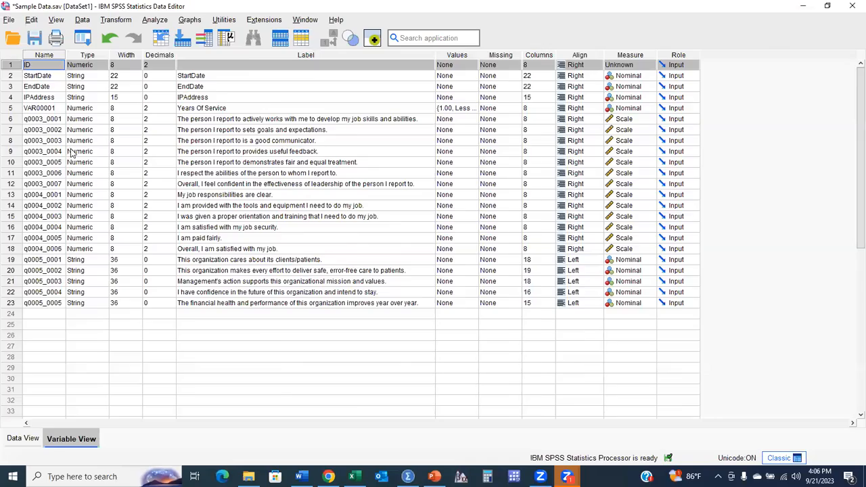
{"action": "key", "text": "ctrl+t"}
{"action": "scroll", "coordinate": [58, 159], "scroll_direction": "down", "scroll_amount": 20}
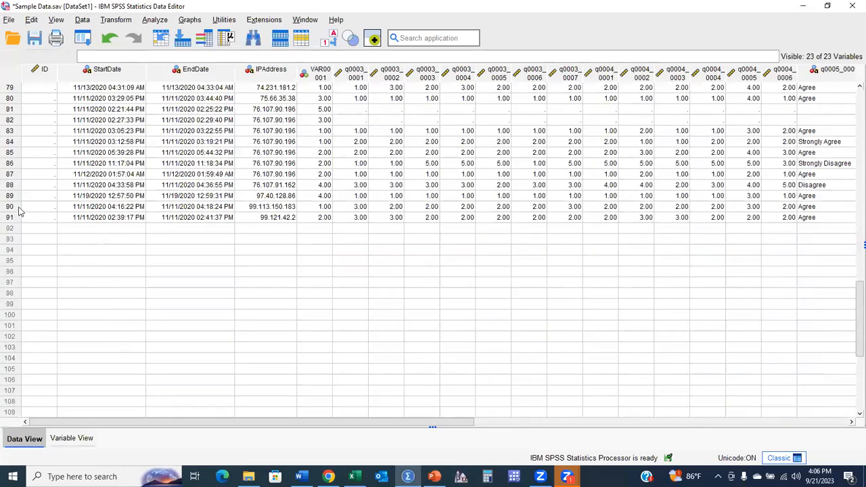
{"action": "scroll", "coordinate": [41, 200], "scroll_direction": "up", "scroll_amount": 20}
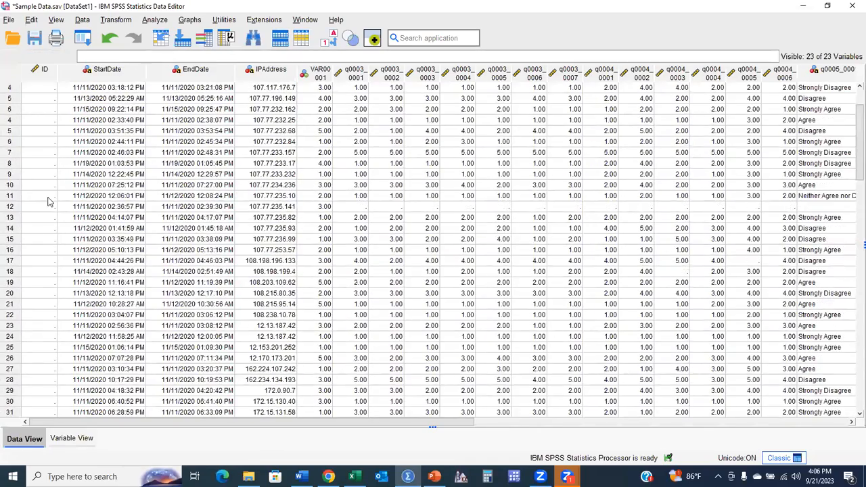
Switch to the Excel workbook and fill column A with the sequential numbers 1 to 91
{"action": "left_click", "coordinate": [352, 476]}
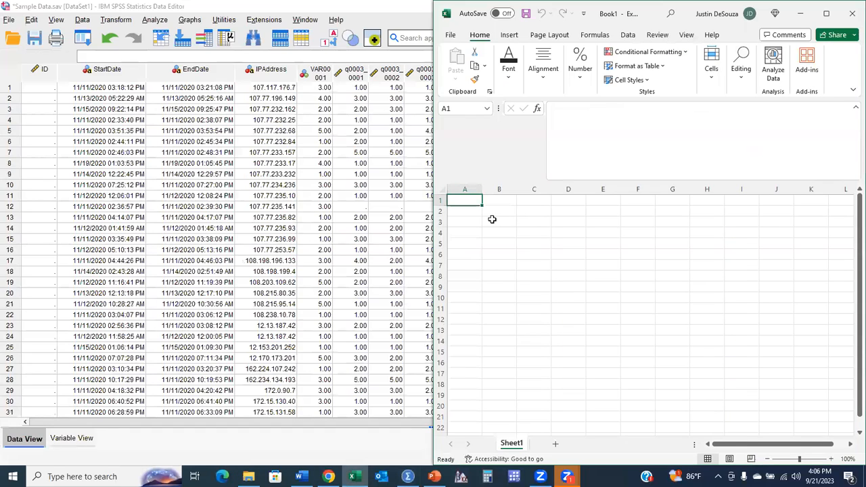
{"action": "type", "text": "1"}
{"action": "key", "text": "Return"}
{"action": "type", "text": "2"}
{"action": "key", "text": "Return"}
{"action": "type", "text": "3"}
{"action": "key", "text": "Return"}
{"action": "left_click_drag", "start_coordinate": [472, 199], "coordinate": [467, 385]}
Copy the number series from Excel into the SPSS ID variable, starting at the first case
{"action": "key", "text": "ctrl+c"}
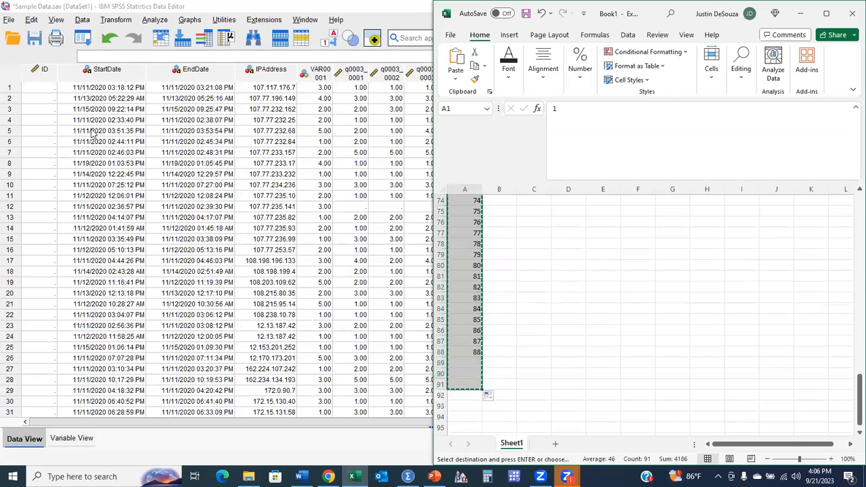
{"action": "left_click", "coordinate": [38, 88]}
{"action": "key", "text": "ctrl+v"}
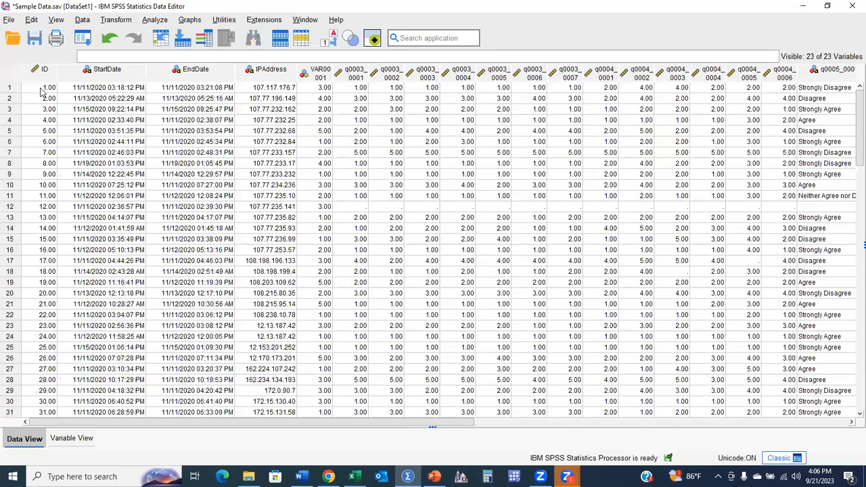
{"action": "left_click", "coordinate": [257, 11]}
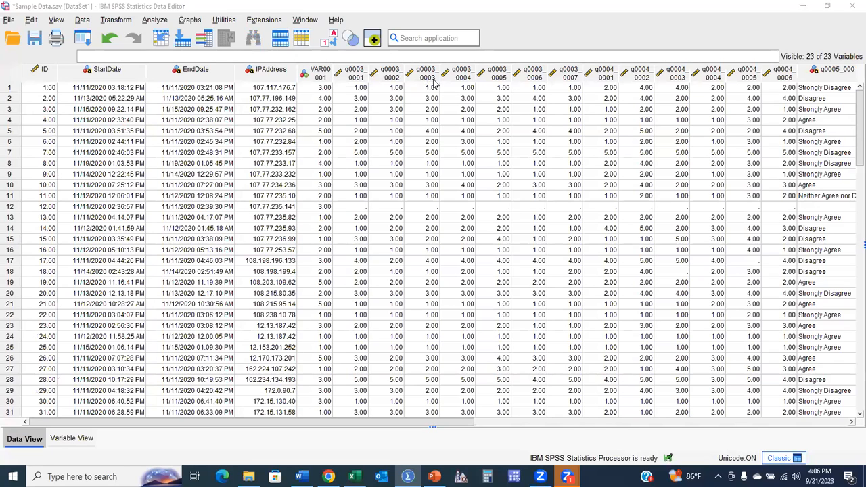
Sort the cases in ascending order by q0003_0004
{"action": "left_click", "coordinate": [467, 76]}
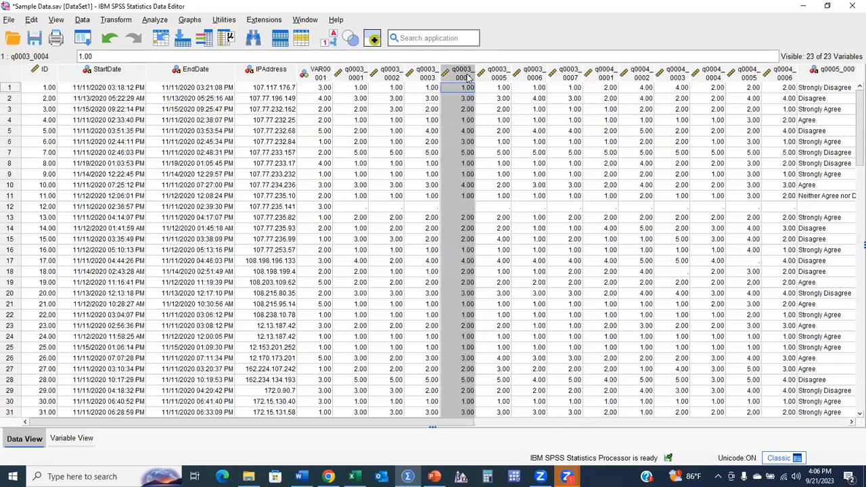
{"action": "right_click", "coordinate": [466, 76]}
{"action": "left_click", "coordinate": [515, 231]}
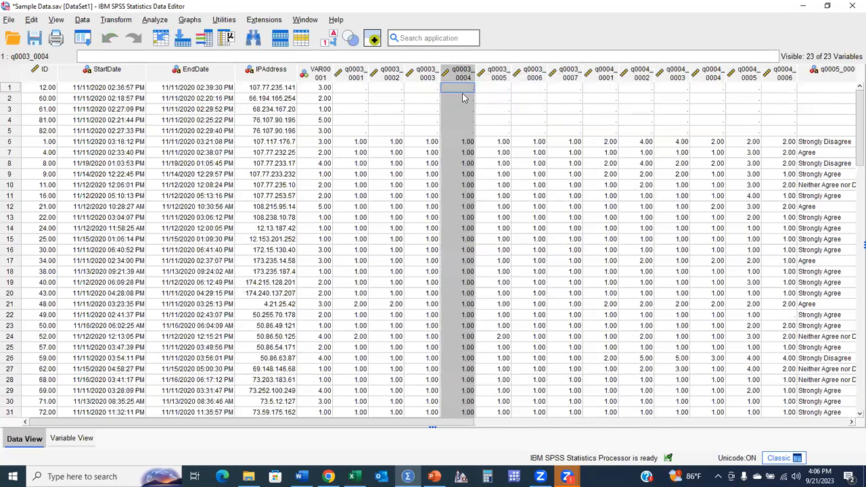
Sort the cases in ascending order by the ID variable
{"action": "left_click_drag", "start_coordinate": [43, 93], "coordinate": [45, 282]}
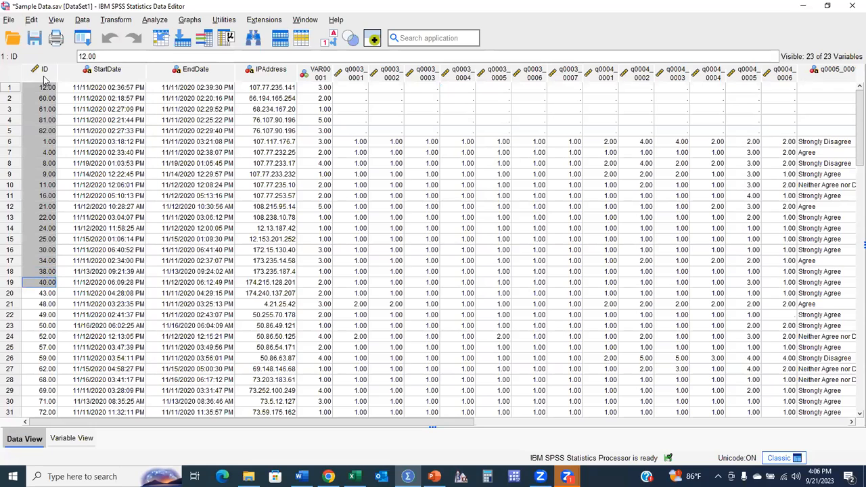
{"action": "right_click", "coordinate": [42, 73]}
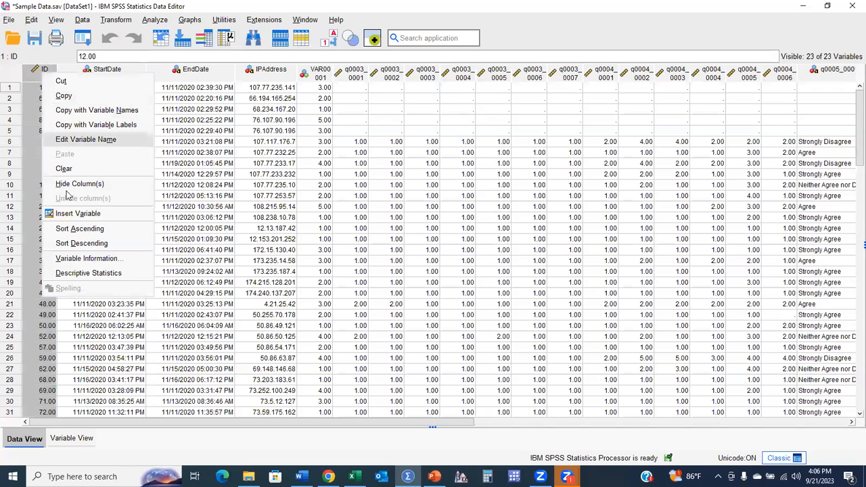
{"action": "left_click", "coordinate": [79, 230]}
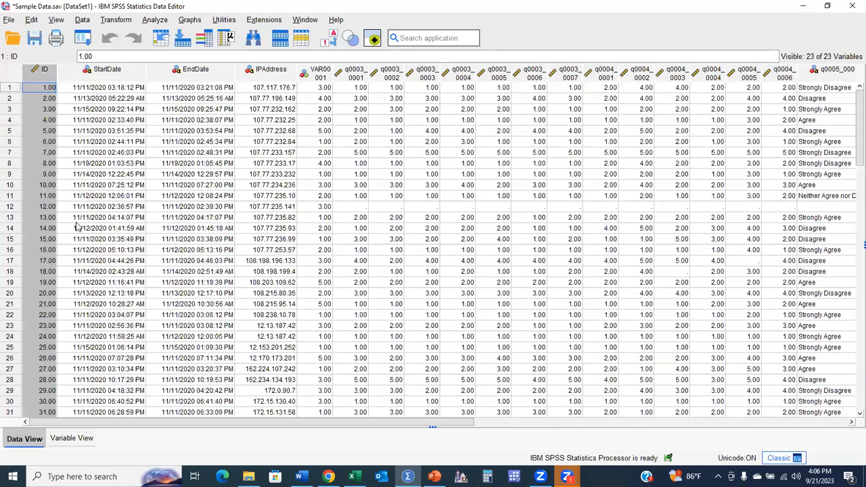
Review the PowerPoint slide on ID numbers and naming variables, and return to SPSS
{"action": "left_click", "coordinate": [459, 165]}
{"action": "left_click", "coordinate": [435, 477]}
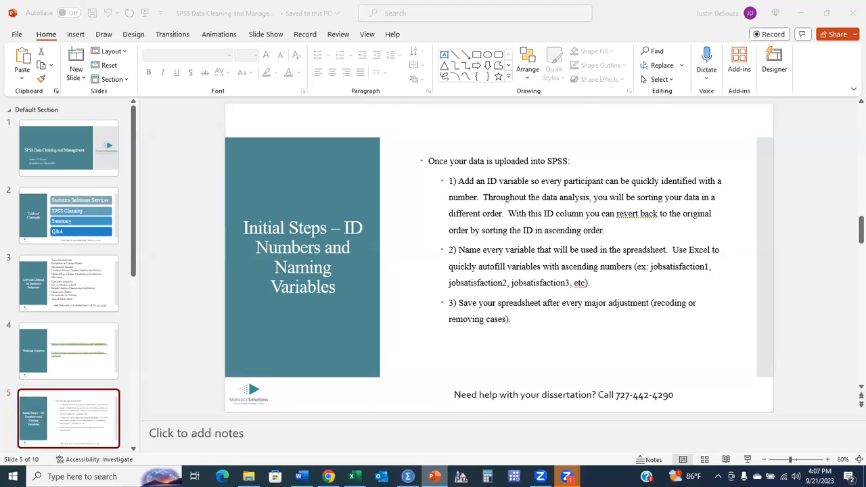
{"action": "left_click", "coordinate": [408, 477]}
Widen the Label column in the variable definitions and rename VAR00001 as YearsofService
{"action": "left_click", "coordinate": [315, 75]}
{"action": "double_click", "coordinate": [316, 76]}
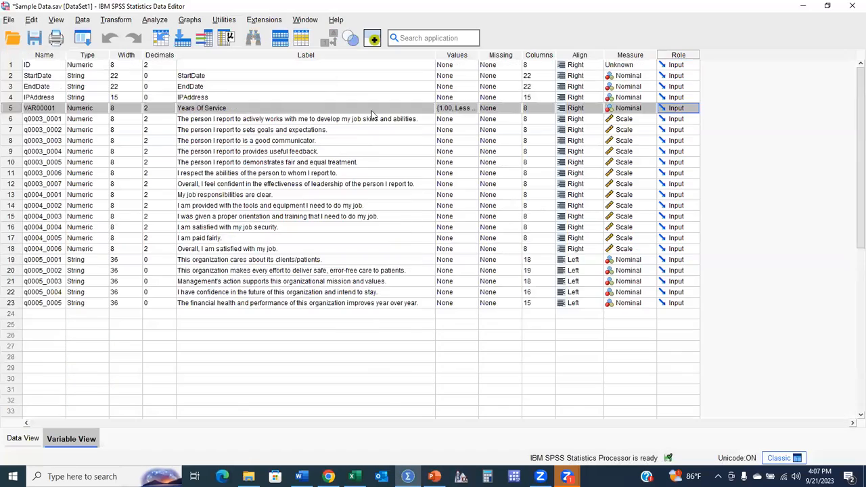
{"action": "left_click", "coordinate": [383, 56]}
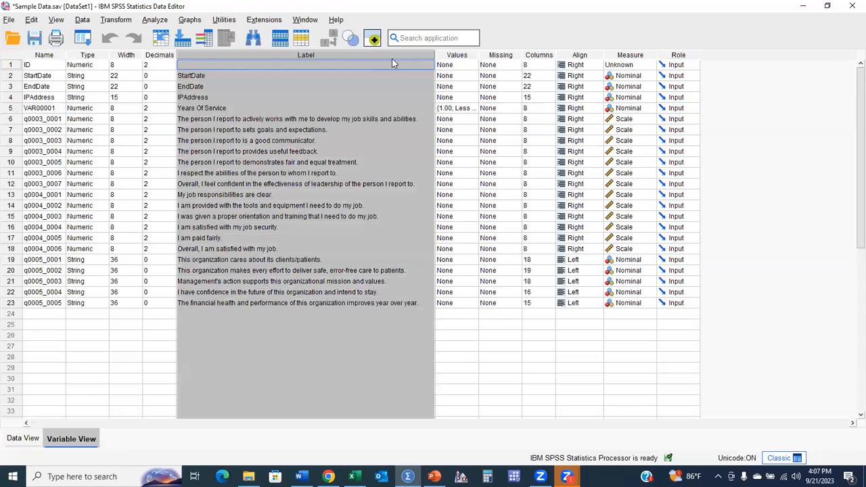
{"action": "left_click_drag", "start_coordinate": [433, 55], "coordinate": [487, 54]}
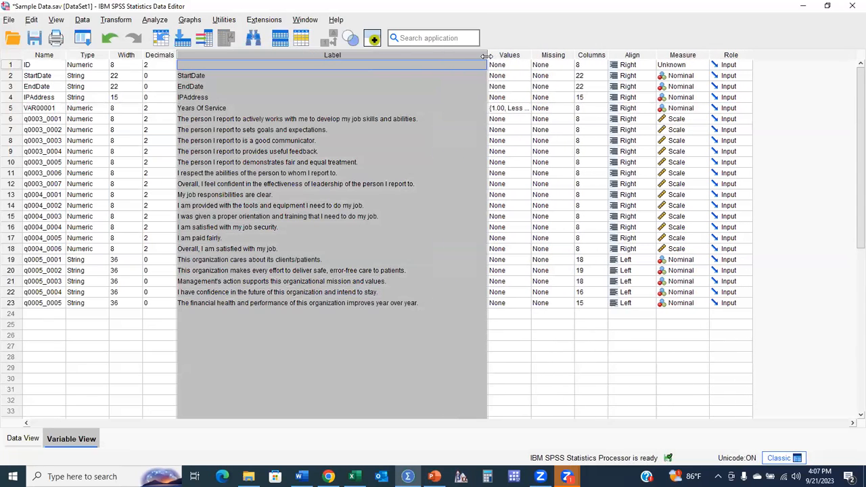
{"action": "left_click", "coordinate": [50, 111]}
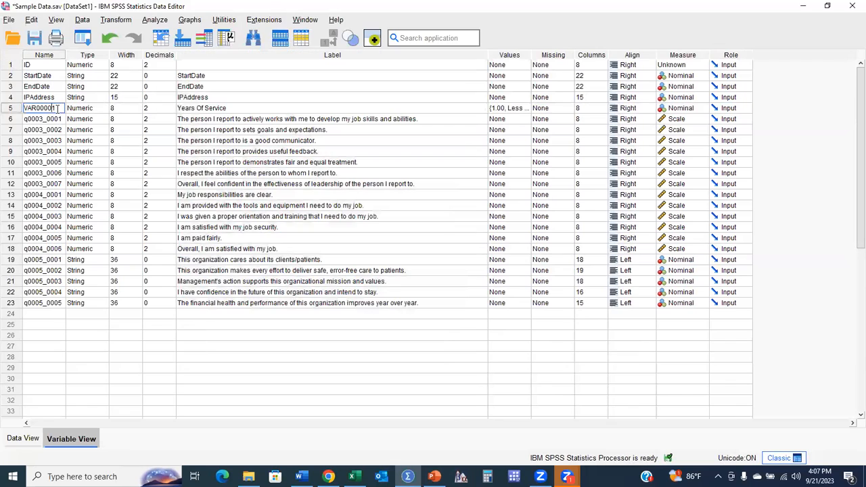
{"action": "type", "text": "YearsofService"}
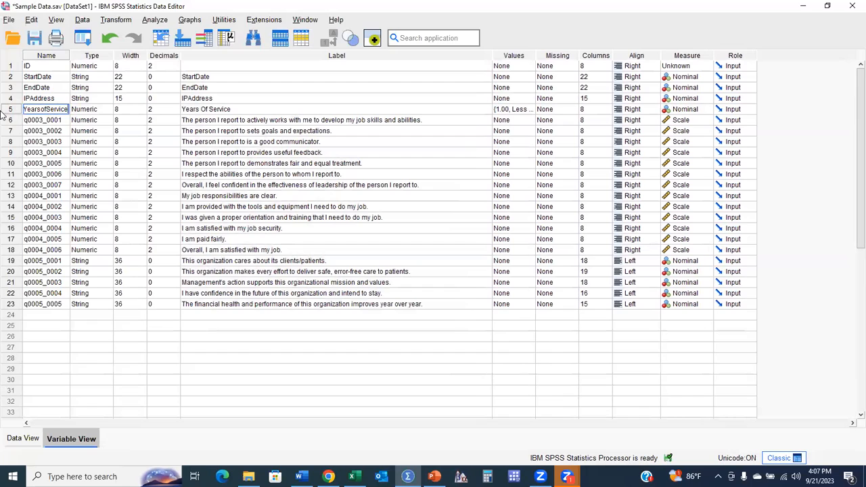
Examine the names and labels of the q0003, q0004 and q0005 item groups
{"action": "left_click_drag", "start_coordinate": [19, 122], "coordinate": [14, 186]}
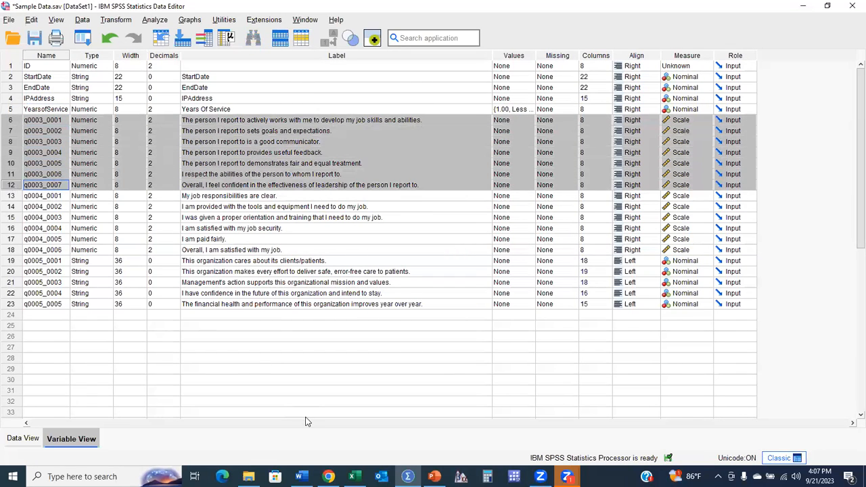
{"action": "left_click_drag", "start_coordinate": [41, 196], "coordinate": [43, 252]}
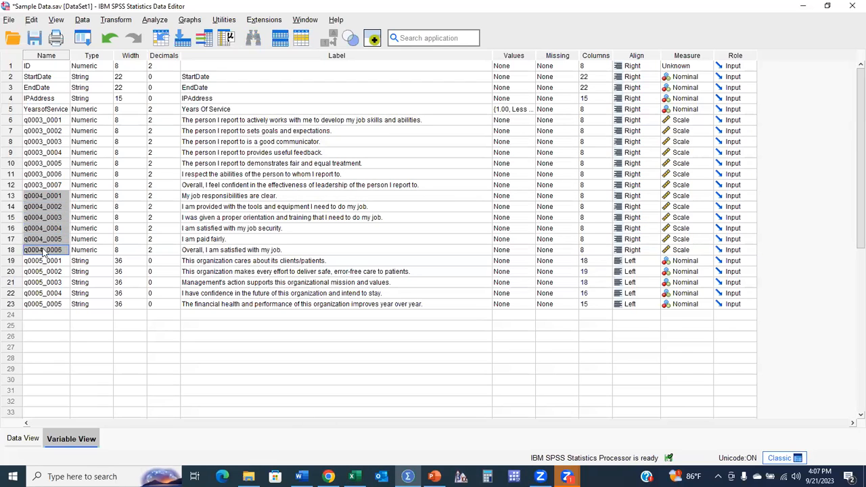
{"action": "left_click_drag", "start_coordinate": [51, 122], "coordinate": [53, 305]}
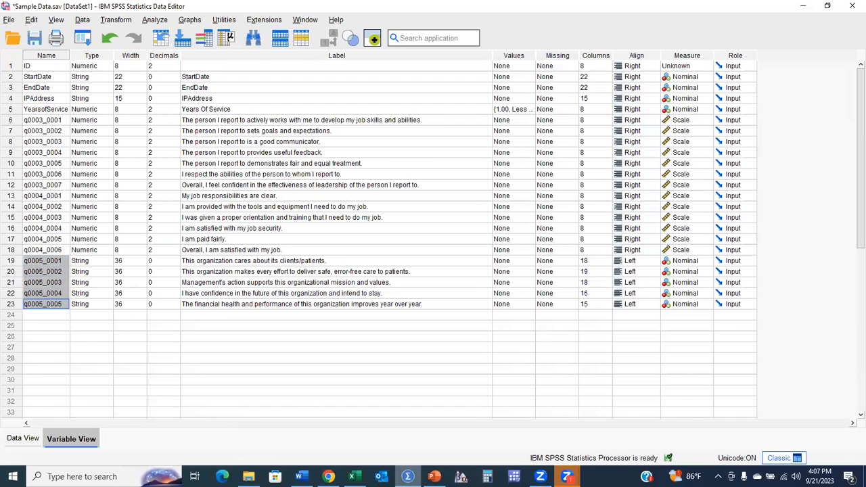
Switch to the Excel sheet and create the series LeaderEffectiveness1 to LeaderEffectiveness7 down column C, autofilling from the first two names
{"action": "left_click", "coordinate": [352, 477]}
{"action": "scroll", "coordinate": [542, 233], "scroll_direction": "up", "scroll_amount": 20}
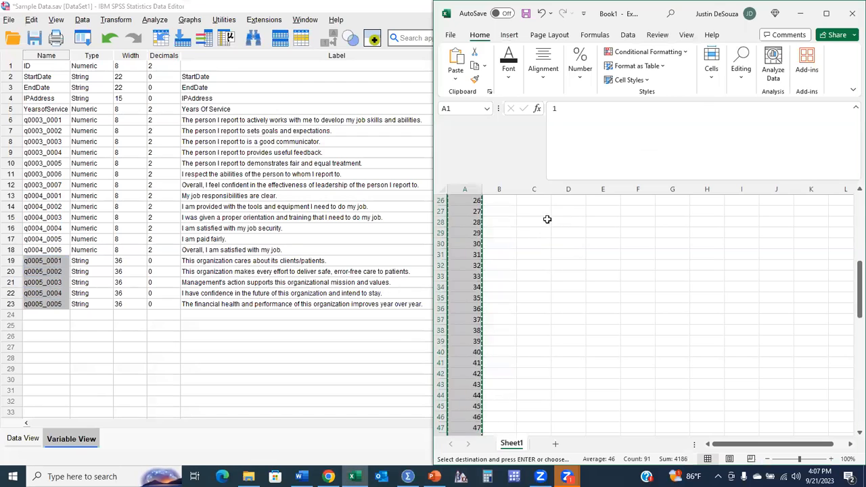
{"action": "left_click", "coordinate": [545, 201]}
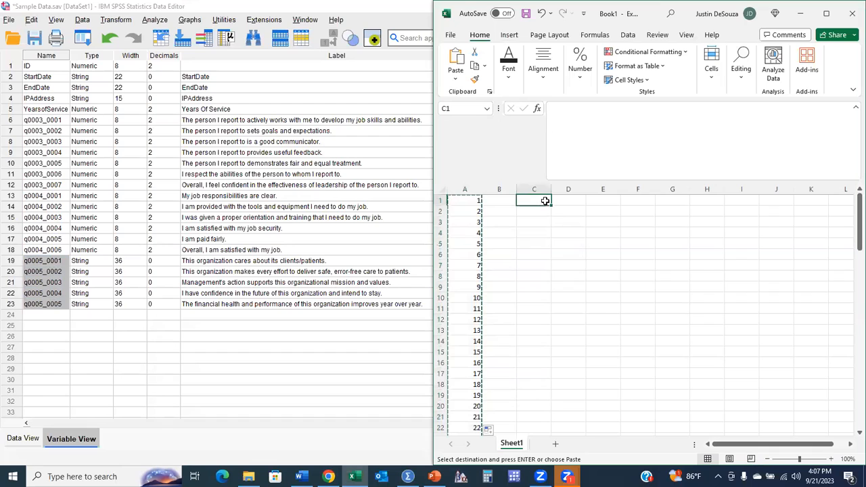
{"action": "type", "text": "Lead"}
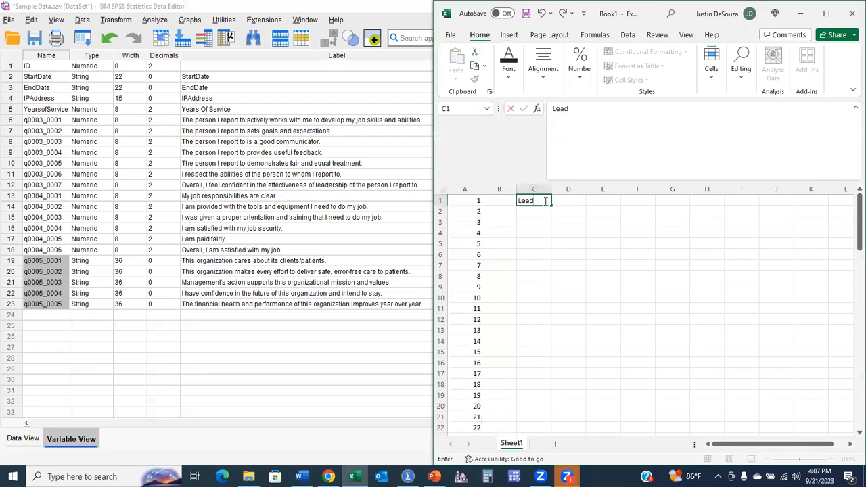
{"action": "type", "text": "eeEffectiveness1"}
{"action": "key", "text": "Return"}
{"action": "type", "text": "Lead"}
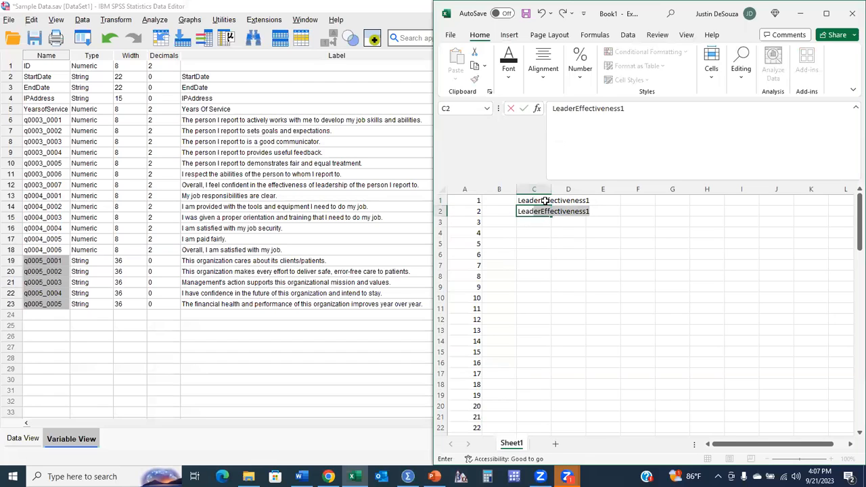
{"action": "type", "text": "erEffectivenss"}
{"action": "type", "text": "e"}
{"action": "key", "text": "Tab"}
{"action": "key", "text": "Tab"}
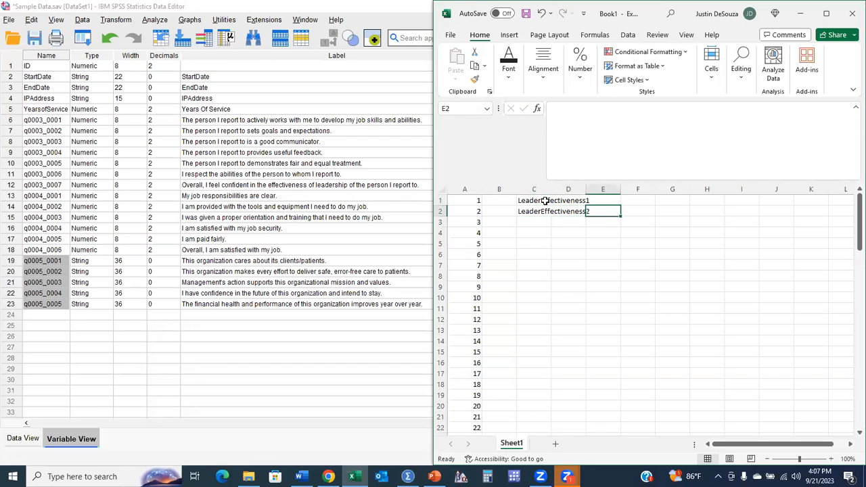
{"action": "left_click_drag", "start_coordinate": [546, 201], "coordinate": [554, 270]}
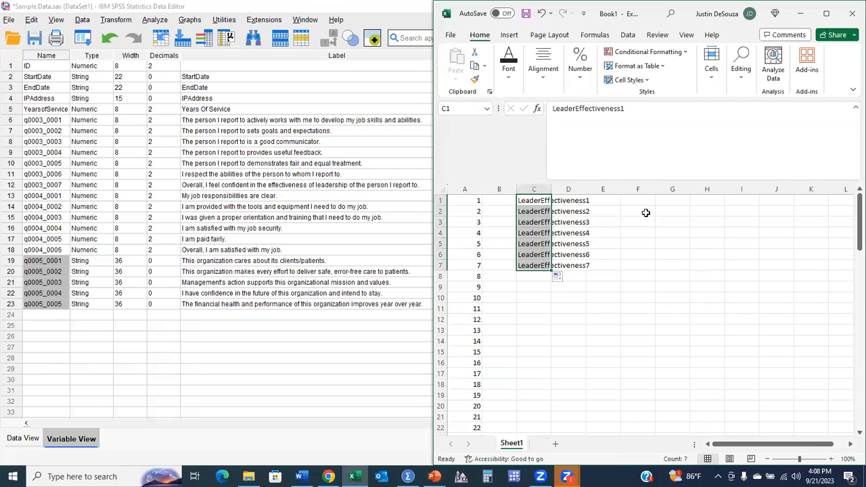
Build the series JobSatisfaction1 to JobSatisfaction6 down column F from row 1, autofilling from the first two names
{"action": "left_click", "coordinate": [644, 205]}
{"action": "type", "text": "Job"}
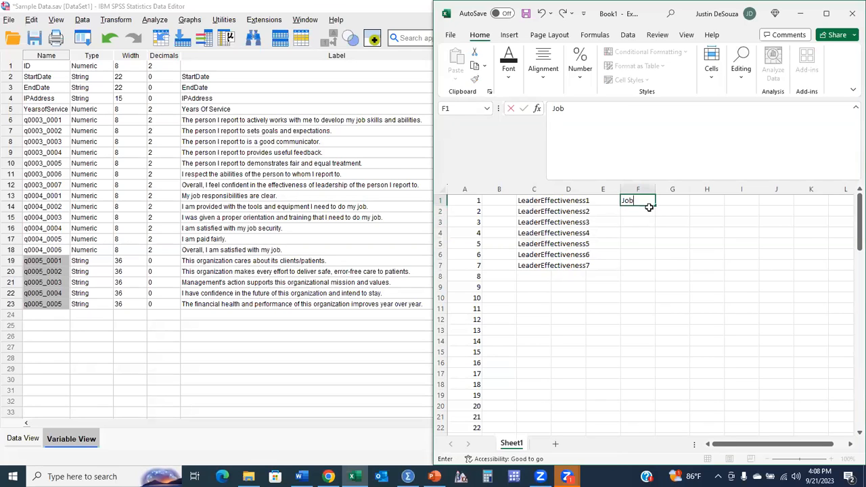
{"action": "type", "text": "Satisfaction1"}
{"action": "key", "text": "Return"}
{"action": "type", "text": "JobSatisfaction2"}
{"action": "key", "text": "Return"}
{"action": "left_click_drag", "start_coordinate": [621, 201], "coordinate": [656, 260]}
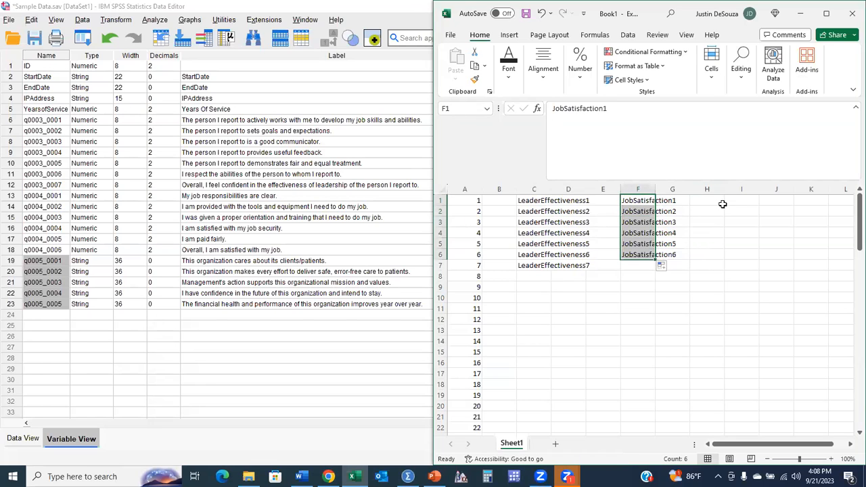
Create the series OrganizationalCommitment1 to OrganizationalCommitment5 down column H from row 1, autofilling from the first two names
{"action": "left_click", "coordinate": [723, 203]}
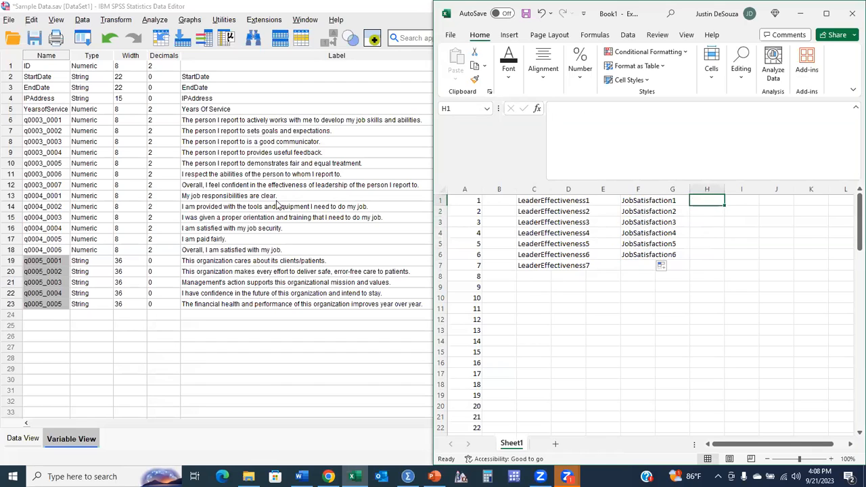
{"action": "type", "text": "OrganizationalCommitment1"}
{"action": "key", "text": "Return"}
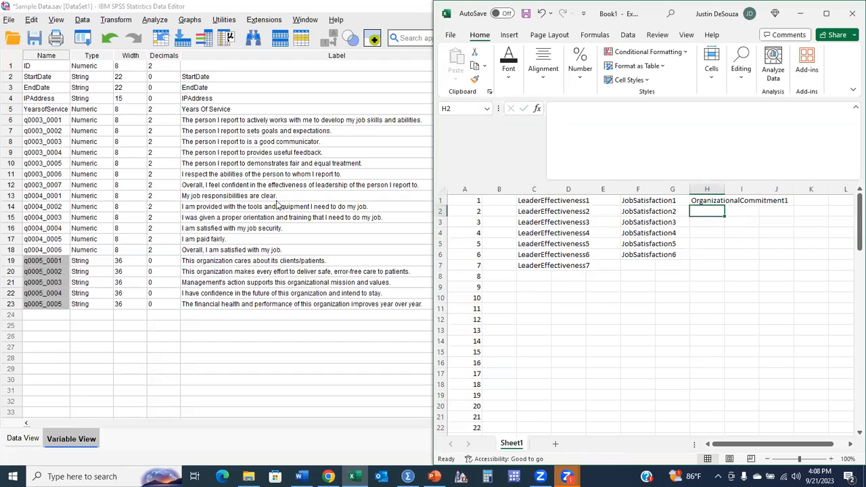
{"action": "type", "text": "Organizaito"}
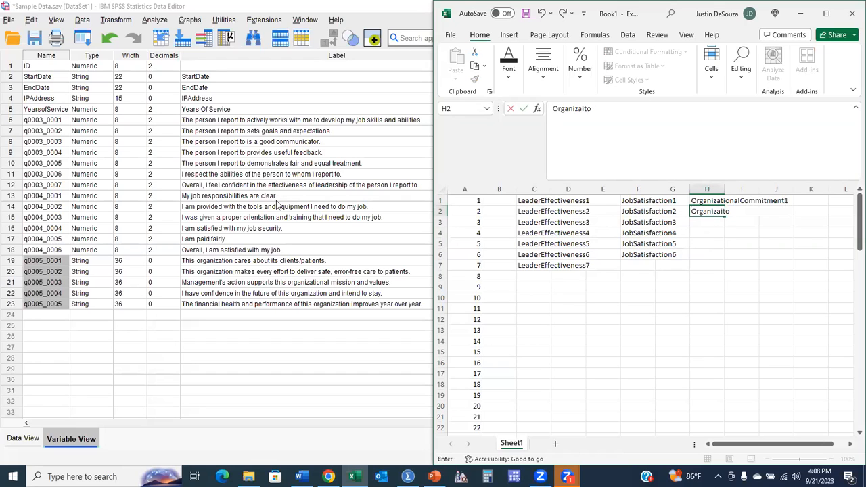
{"action": "type", "text": "naltionalC"}
{"action": "type", "text": "ommo"}
{"action": "type", "text": "itment2"}
{"action": "key", "text": "Return"}
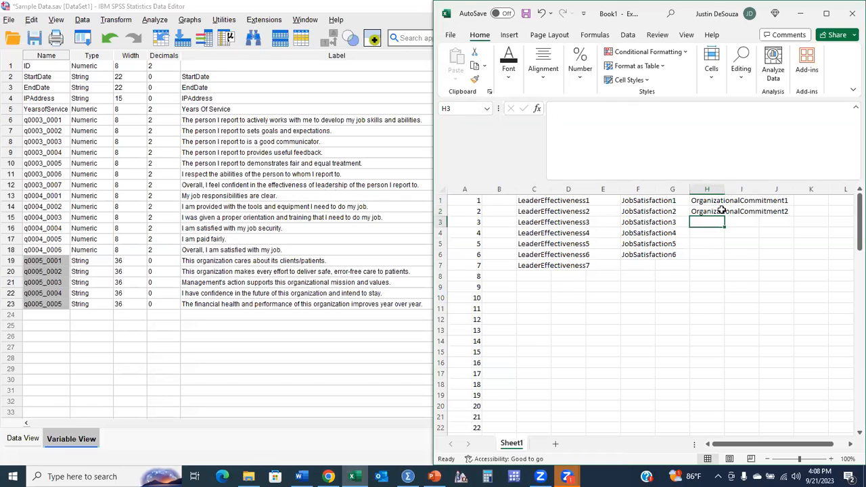
{"action": "left_click_drag", "start_coordinate": [708, 200], "coordinate": [727, 248]}
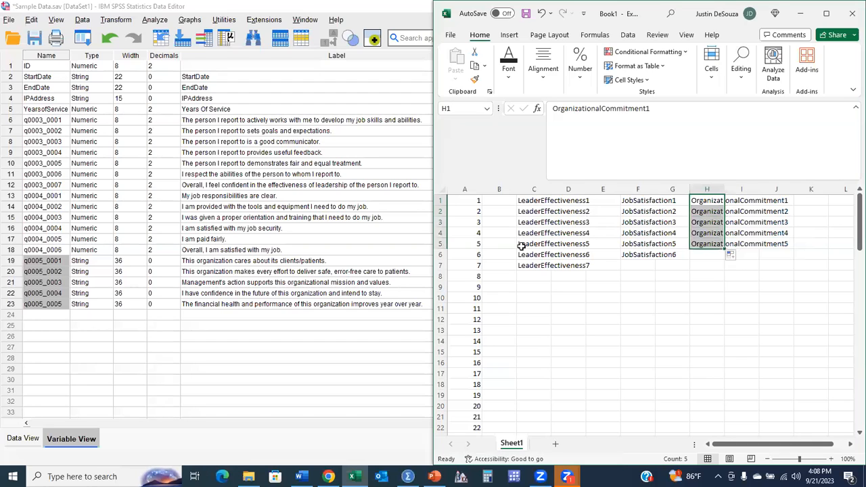
Copy the seven LeaderEffectiveness names from Excel and paste them over the q0003 variable names in SPSS
{"action": "left_click_drag", "start_coordinate": [533, 200], "coordinate": [534, 265]}
{"action": "key", "text": "ctrl+c"}
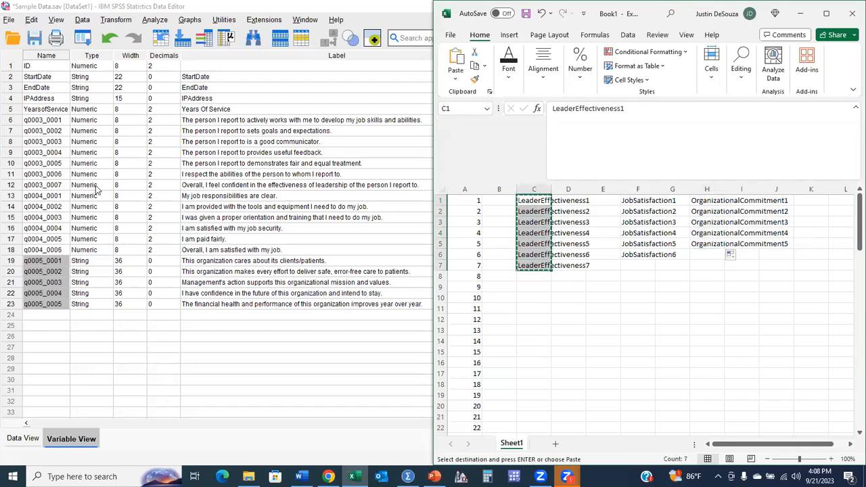
{"action": "left_click_drag", "start_coordinate": [46, 120], "coordinate": [46, 198]}
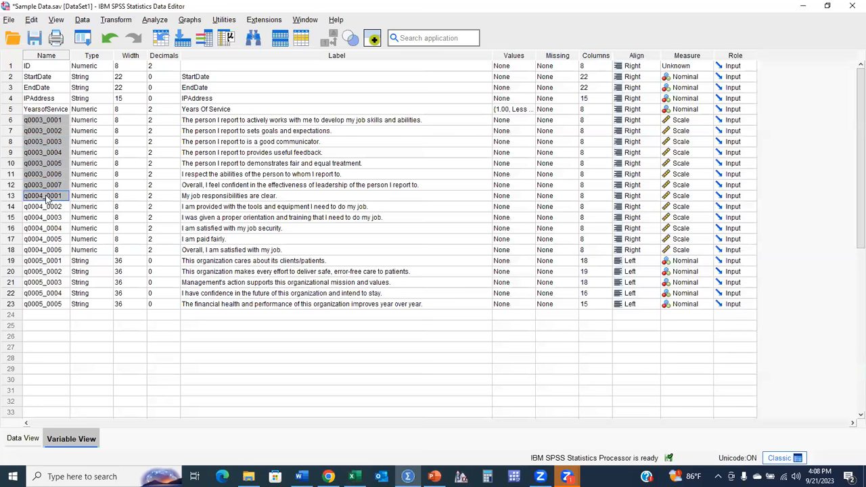
{"action": "key", "text": "ctrl+v"}
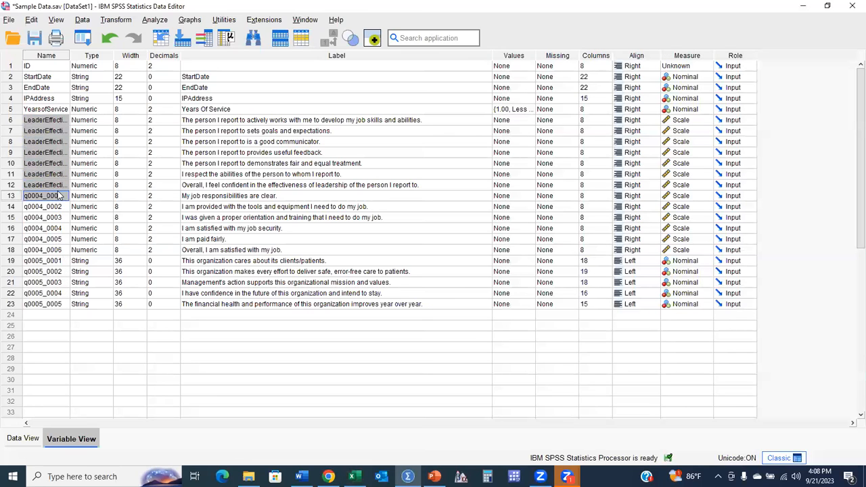
Place the SPSS window beside Excel and replace the q0004 variable names with the six copied JobSatisfaction names
{"action": "key", "text": "super+Left"}
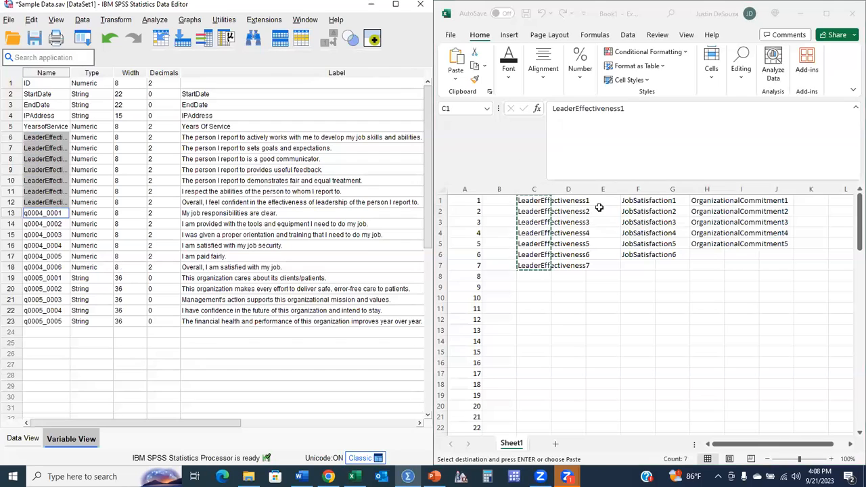
{"action": "left_click", "coordinate": [644, 201]}
{"action": "left_click_drag", "start_coordinate": [643, 201], "coordinate": [640, 254]}
{"action": "key", "text": "ctrl+c"}
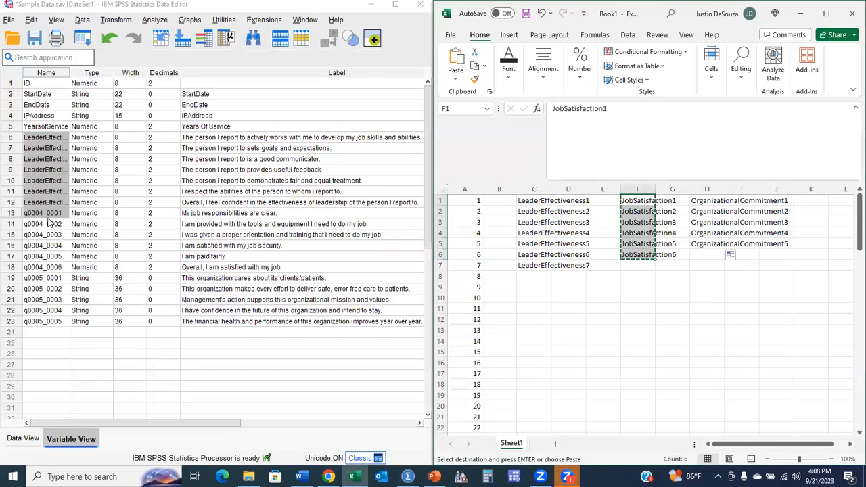
{"action": "left_click", "coordinate": [46, 212]}
{"action": "left_click", "coordinate": [51, 224]}
{"action": "left_click_drag", "start_coordinate": [54, 234], "coordinate": [57, 271]}
{"action": "key", "text": "ctrl+v"}
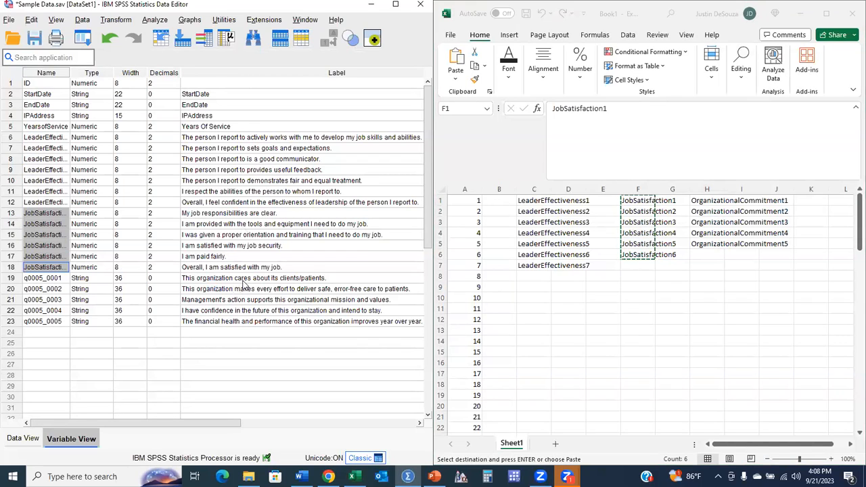
Copy the five OrganizationalCommitment names from Excel and paste them over the q0005 variable names in SPSS
{"action": "key", "text": "alt+Tab"}
{"action": "left_click_drag", "start_coordinate": [704, 200], "coordinate": [704, 243]}
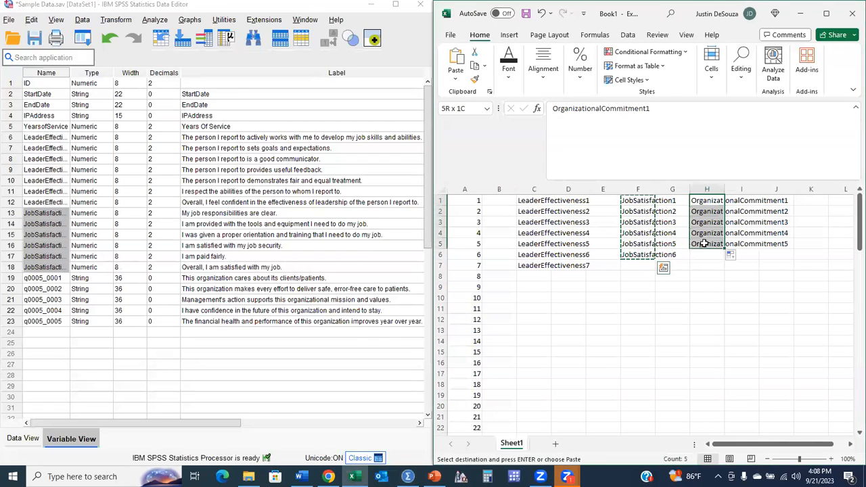
{"action": "key", "text": "ctrl+c"}
{"action": "left_click_drag", "start_coordinate": [46, 278], "coordinate": [55, 321]}
{"action": "key", "text": "ctrl+v"}
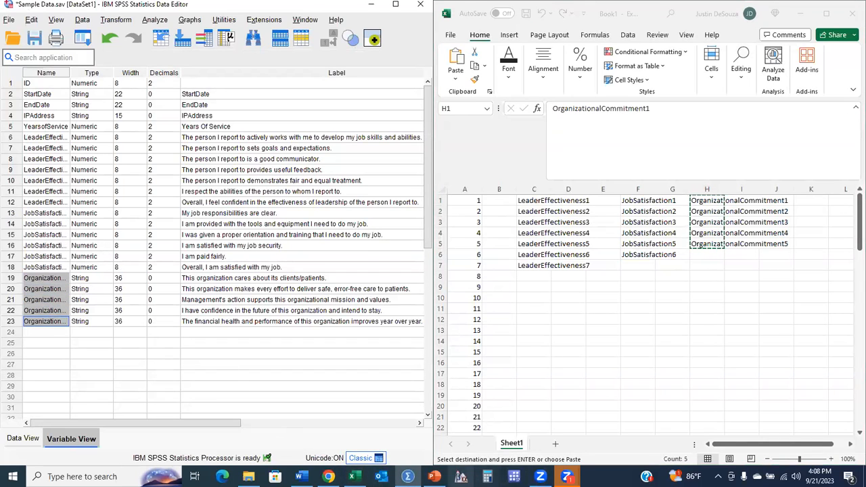
Begin saving the dataset under a new file name, and check the last ID number in the Excel sheet for the sample size
{"action": "left_click", "coordinate": [434, 476]}
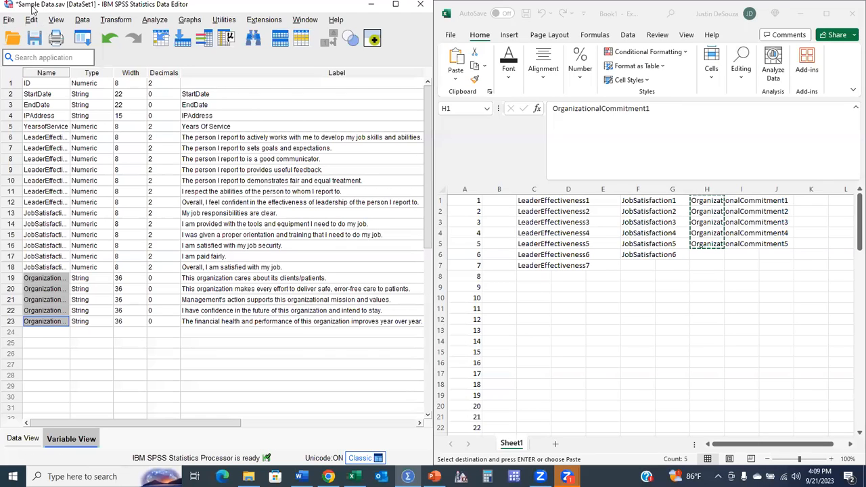
{"action": "left_click", "coordinate": [9, 21]}
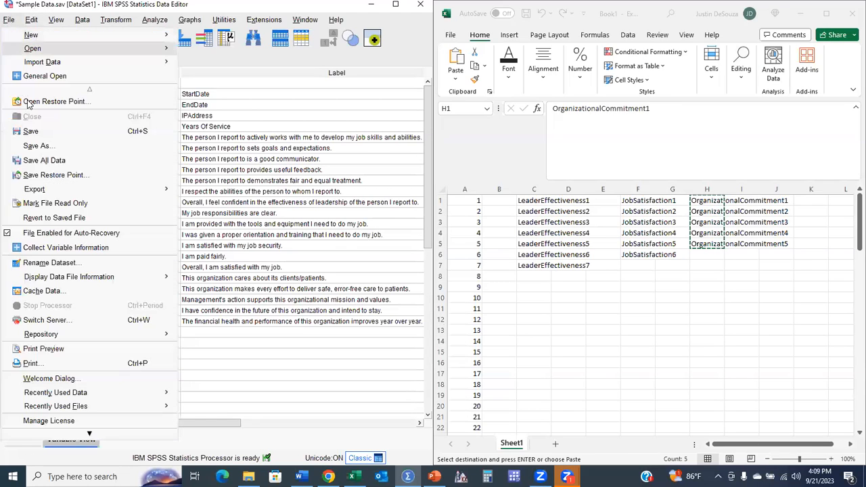
{"action": "left_click", "coordinate": [37, 146]}
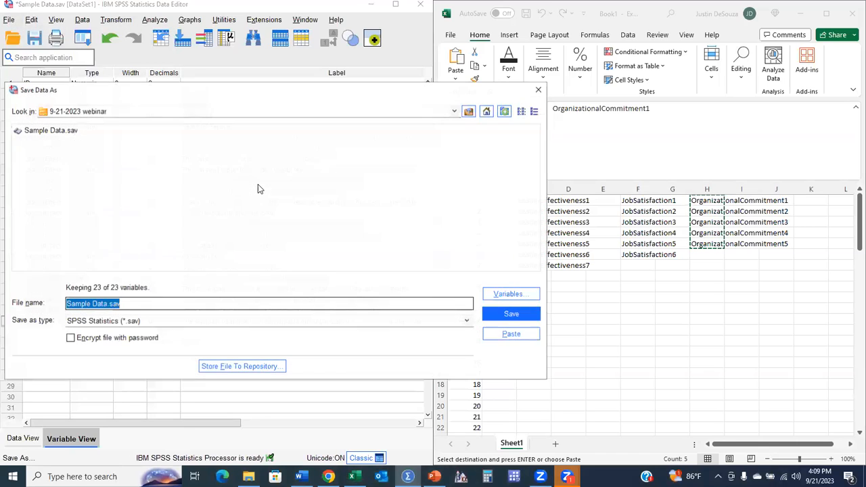
{"action": "left_click", "coordinate": [172, 305]}
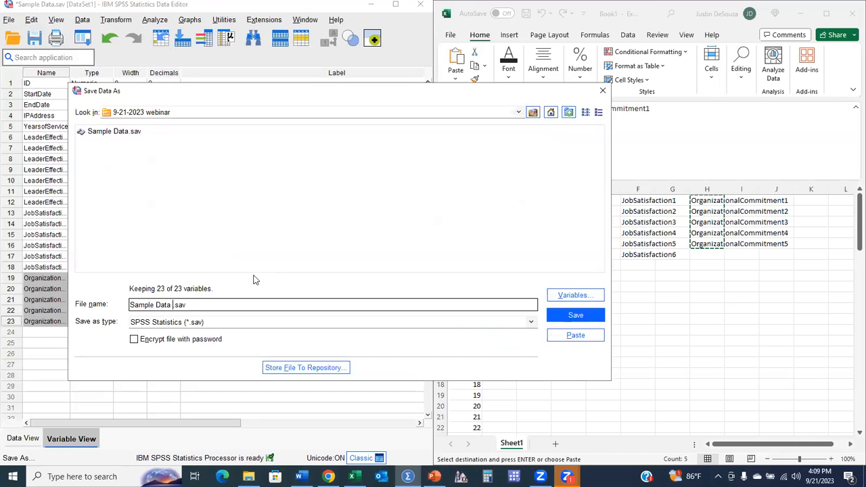
{"action": "type", "text": "("}
{"action": "left_click", "coordinate": [352, 476]}
{"action": "scroll", "coordinate": [575, 336], "scroll_direction": "down", "scroll_amount": 20}
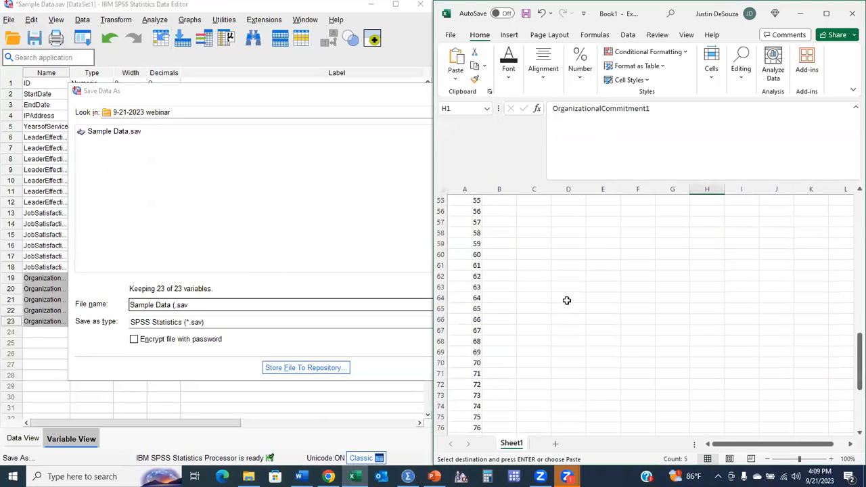
{"action": "left_click", "coordinate": [801, 14]}
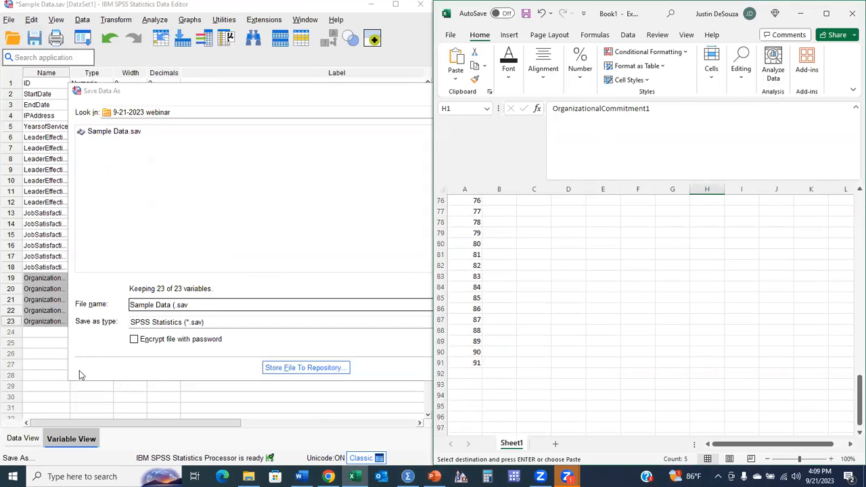
Save the dataset as "Sample Data (n = 91) 9-21-2023 Naming Variables and Added ID.sav" and maximize the SPSS window
{"action": "type", "text": "n = 91)"}
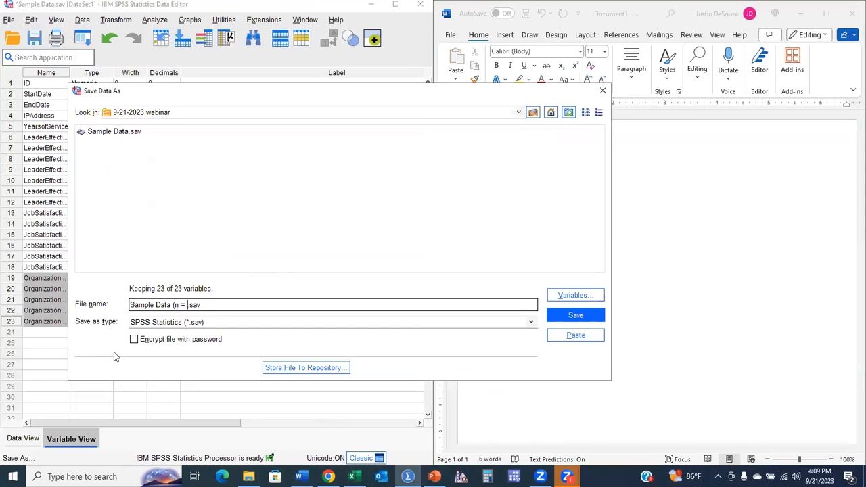
{"action": "type", "text": " 9-21-203"}
{"action": "key", "text": "BackSpace"}
{"action": "key", "text": "BackSpace"}
{"action": "type", "text": "023 Naming Variables "}
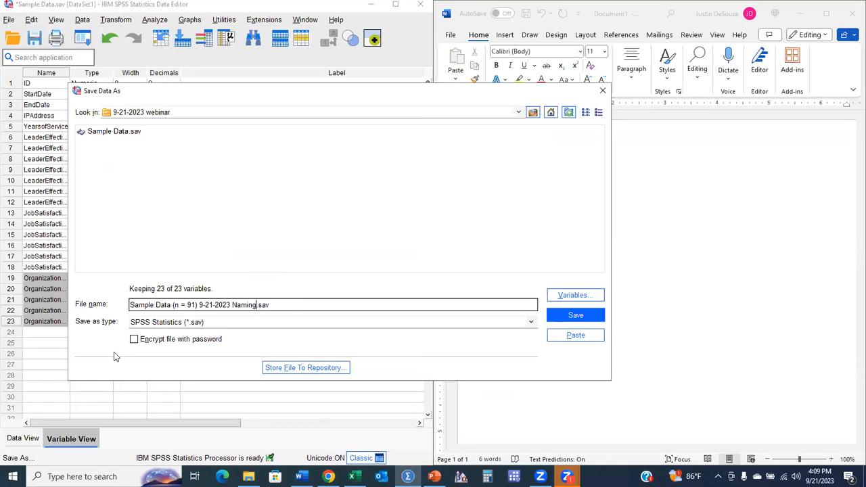
{"action": "type", "text": "and Added ID"}
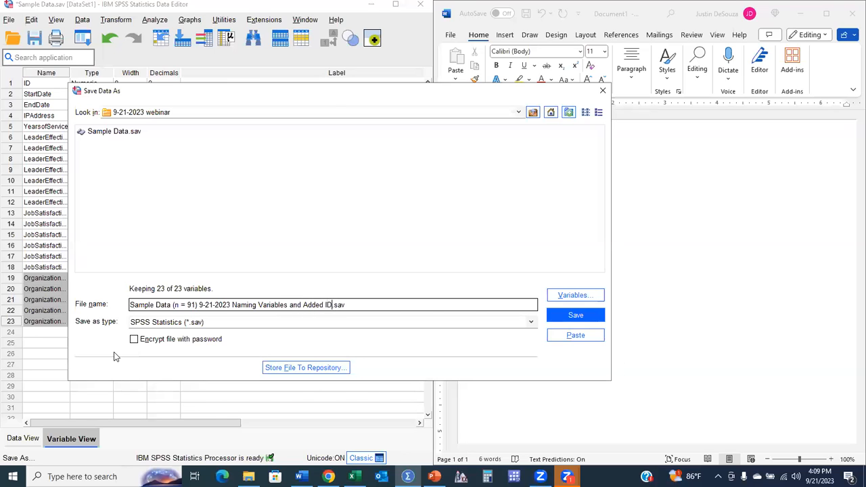
{"action": "key", "text": "Return"}
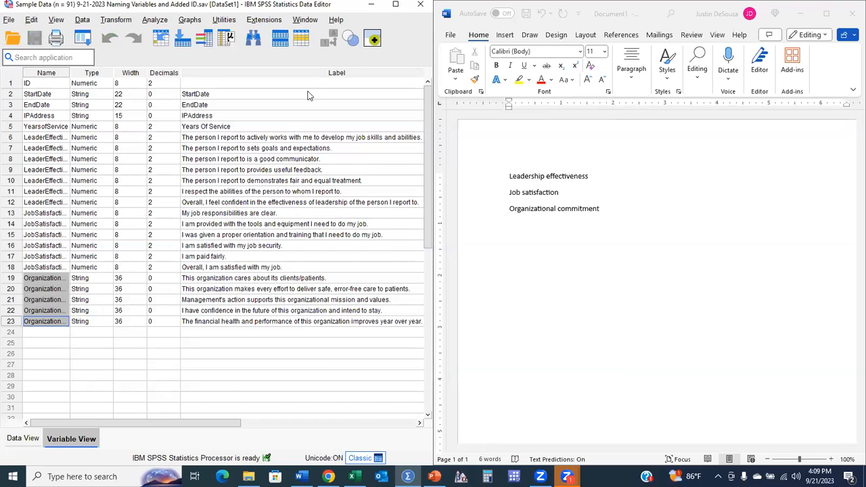
{"action": "left_click", "coordinate": [396, 5]}
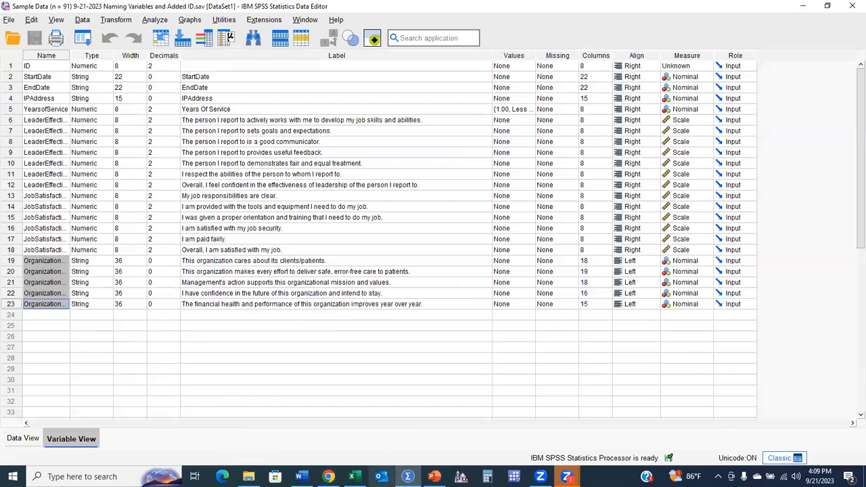
Switch to PowerPoint and review the Recoding Variables and Reverse-coding slide, highlighting the words "string format (words)"
{"action": "left_click", "coordinate": [434, 477]}
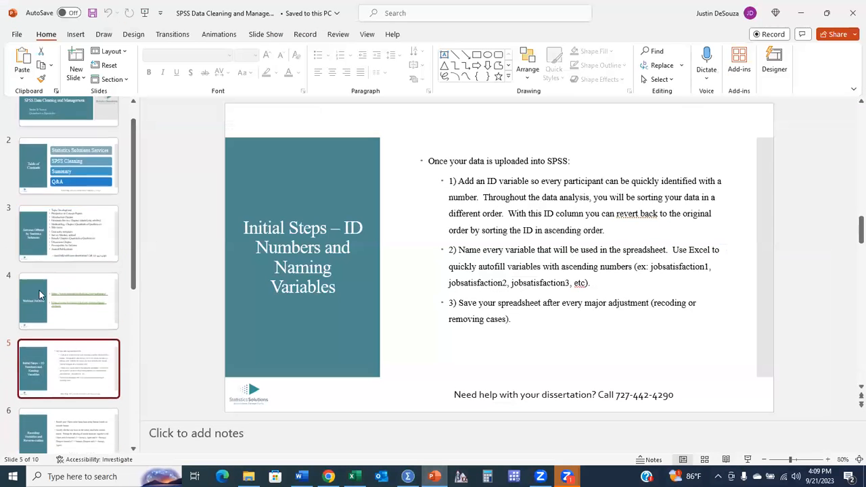
{"action": "scroll", "coordinate": [47, 325], "scroll_direction": "down", "scroll_amount": 2}
{"action": "left_click", "coordinate": [60, 369]}
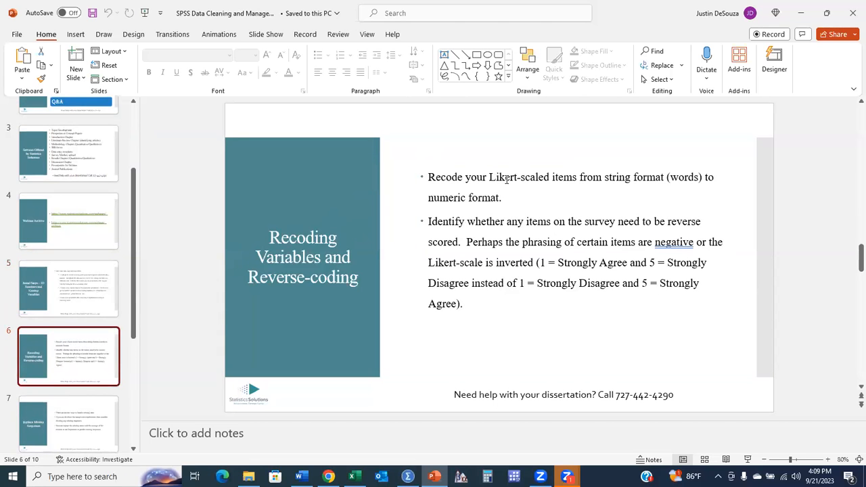
{"action": "left_click_drag", "start_coordinate": [606, 177], "coordinate": [695, 174]}
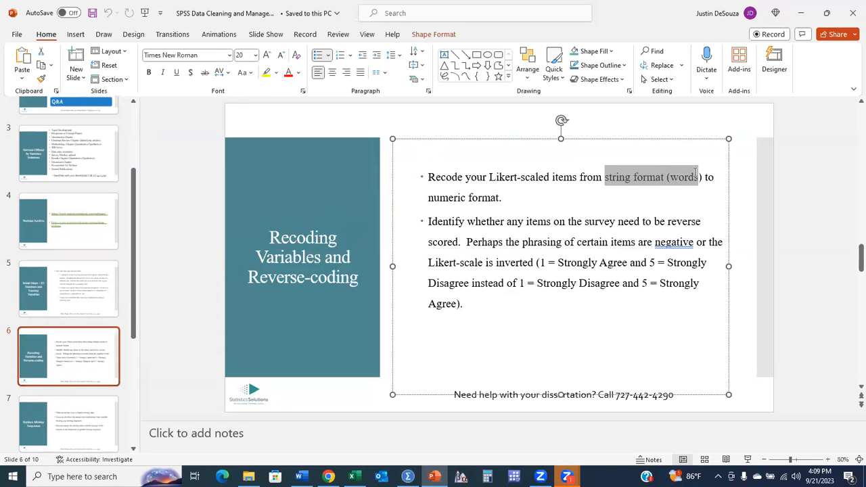
Review the slide's second bullet, highlighting the text on identifying survey items that need reverse scoring
{"action": "left_click", "coordinate": [447, 203]}
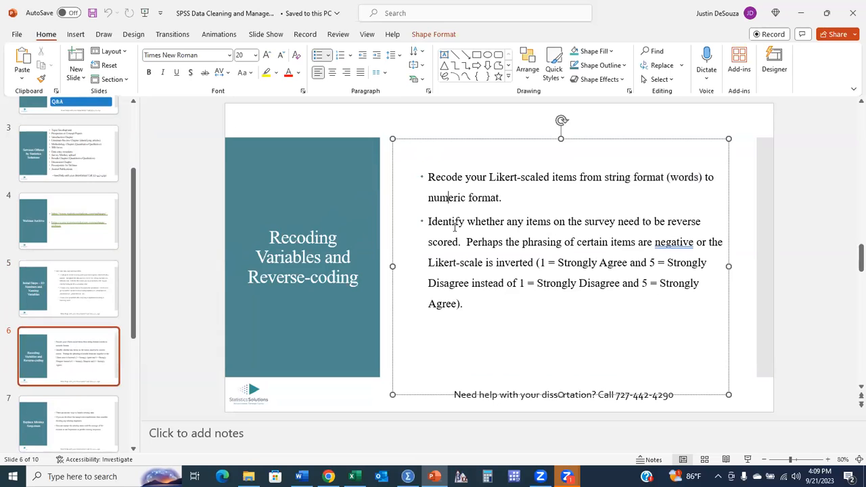
{"action": "left_click_drag", "start_coordinate": [443, 222], "coordinate": [687, 298]}
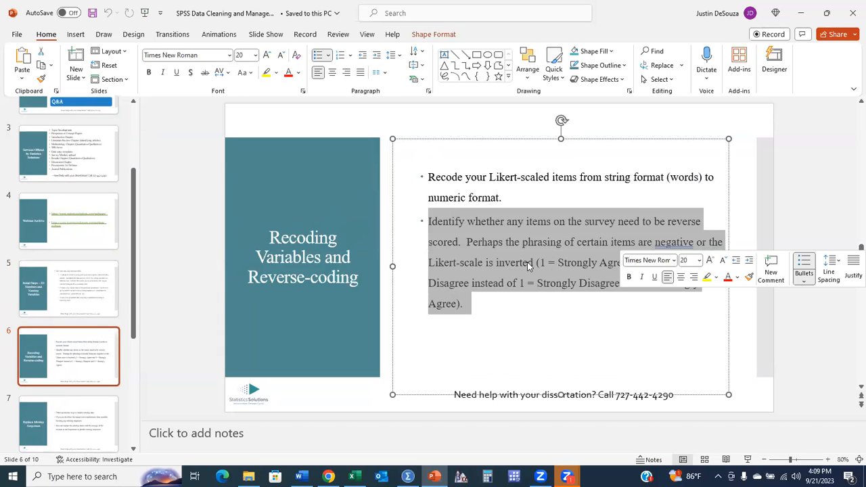
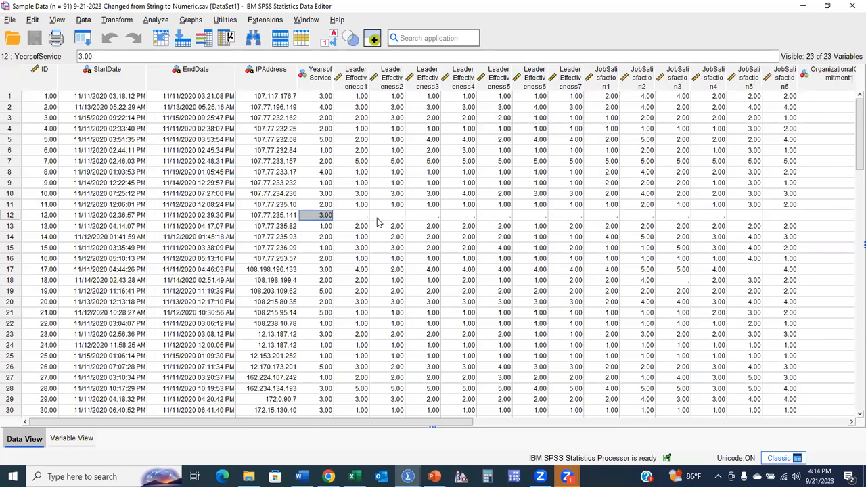
Examine the blank Likert responses in cases 12, 17 and 18 in SPSS, and scan the remaining cases for missing answers
{"action": "left_click", "coordinate": [363, 209]}
{"action": "left_click_drag", "start_coordinate": [368, 217], "coordinate": [778, 220]}
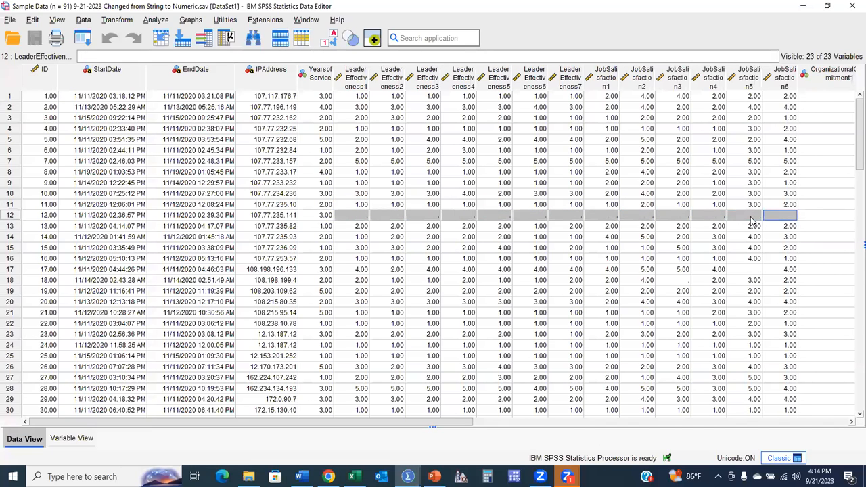
{"action": "left_click_drag", "start_coordinate": [356, 216], "coordinate": [776, 218]}
{"action": "left_click", "coordinate": [757, 269]}
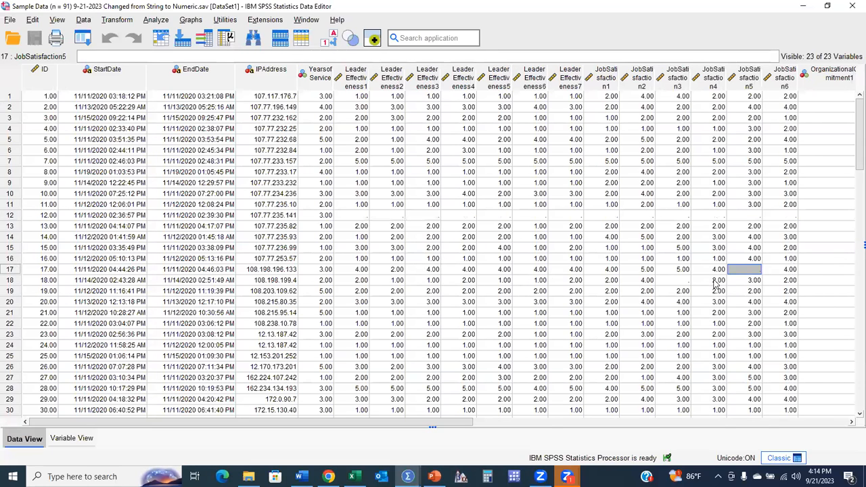
{"action": "left_click_drag", "start_coordinate": [322, 270], "coordinate": [783, 278]}
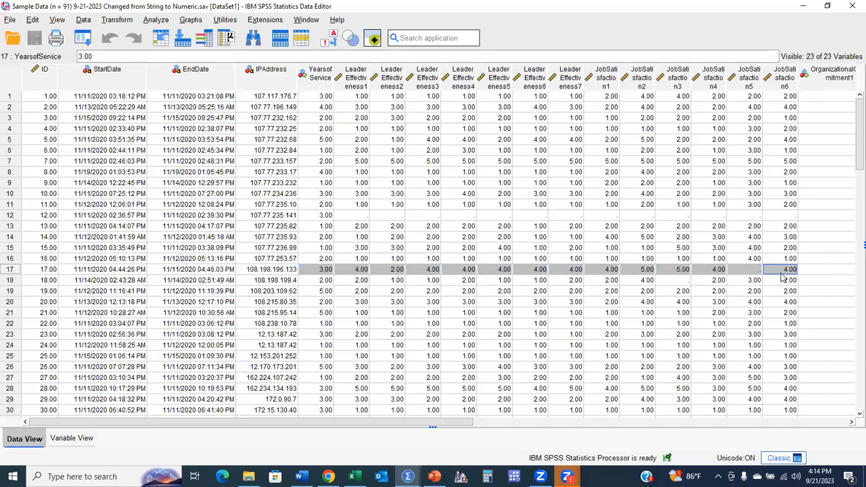
{"action": "left_click", "coordinate": [750, 271]}
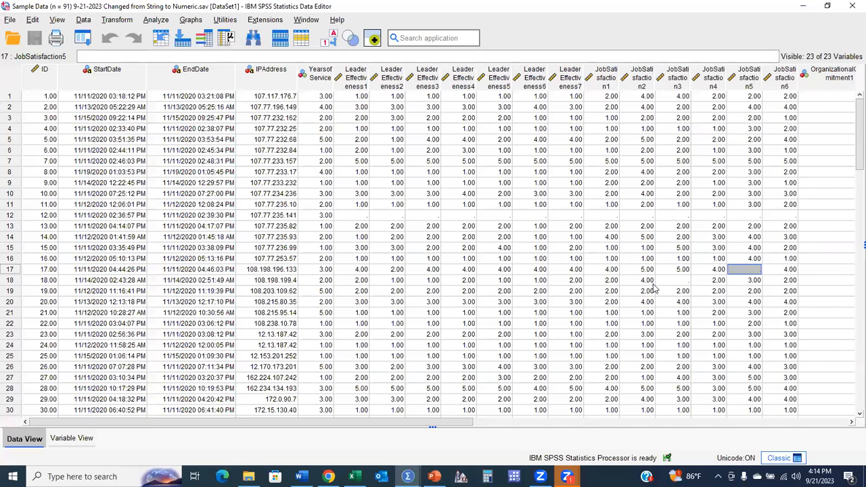
{"action": "left_click", "coordinate": [686, 284]}
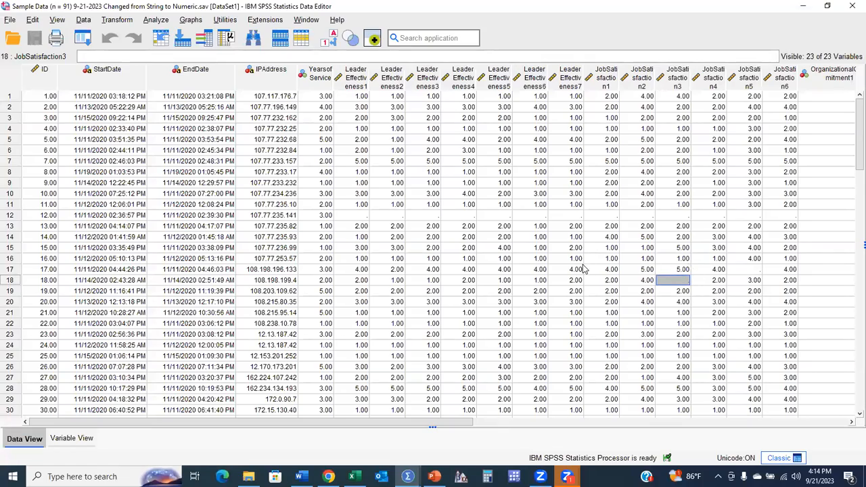
{"action": "scroll", "coordinate": [588, 267], "scroll_direction": "down", "scroll_amount": 4}
{"action": "scroll", "coordinate": [617, 250], "scroll_direction": "down", "scroll_amount": 13}
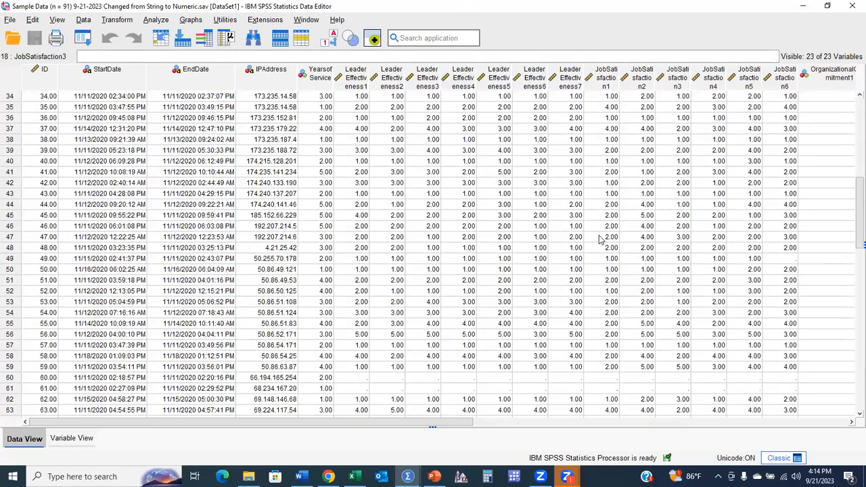
{"action": "scroll", "coordinate": [596, 227], "scroll_direction": "up", "scroll_amount": 9}
{"action": "scroll", "coordinate": [593, 222], "scroll_direction": "up", "scroll_amount": 8}
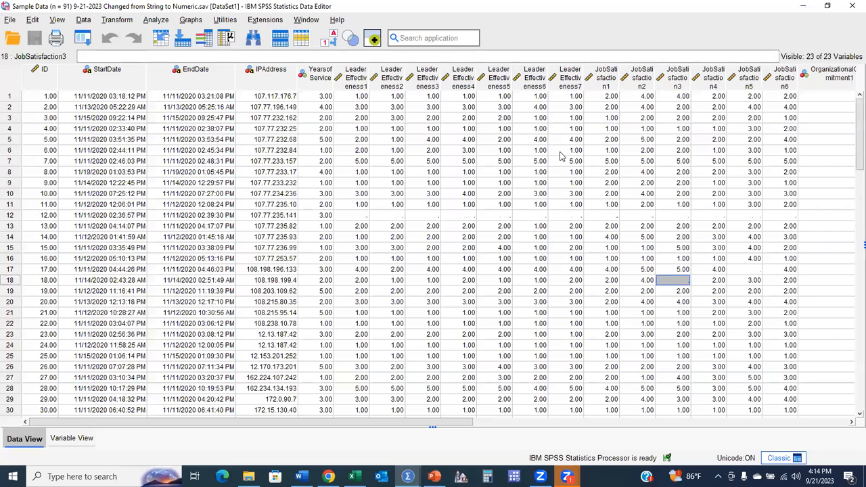
Sort the cases in ascending order by LeaderEffectiveness5, and select the blank item responses grouped in the first five rows
{"action": "left_click_drag", "start_coordinate": [357, 215], "coordinate": [774, 219]}
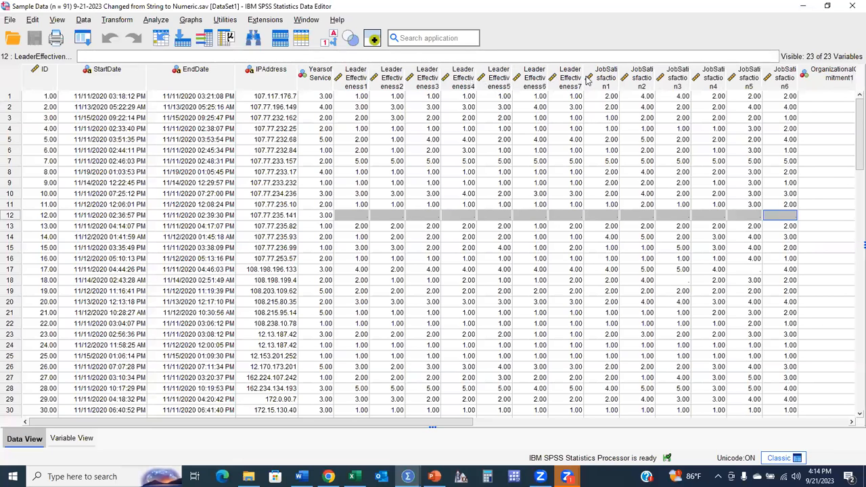
{"action": "right_click", "coordinate": [513, 84]}
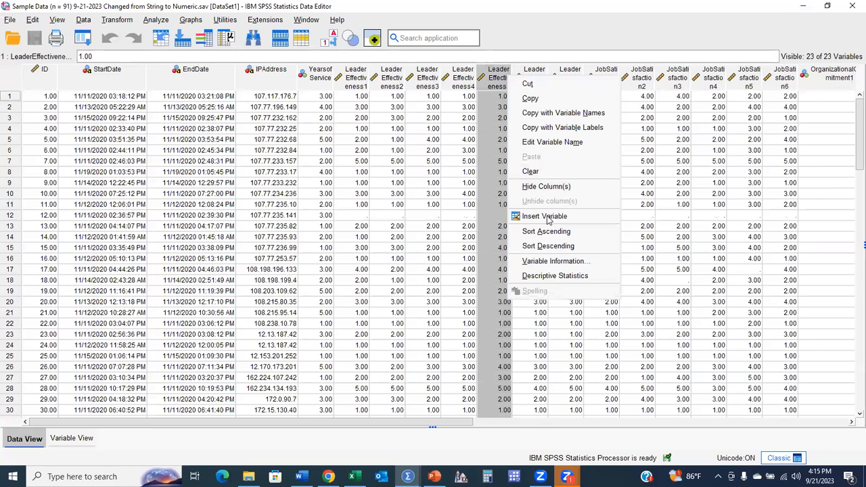
{"action": "left_click", "coordinate": [547, 232]}
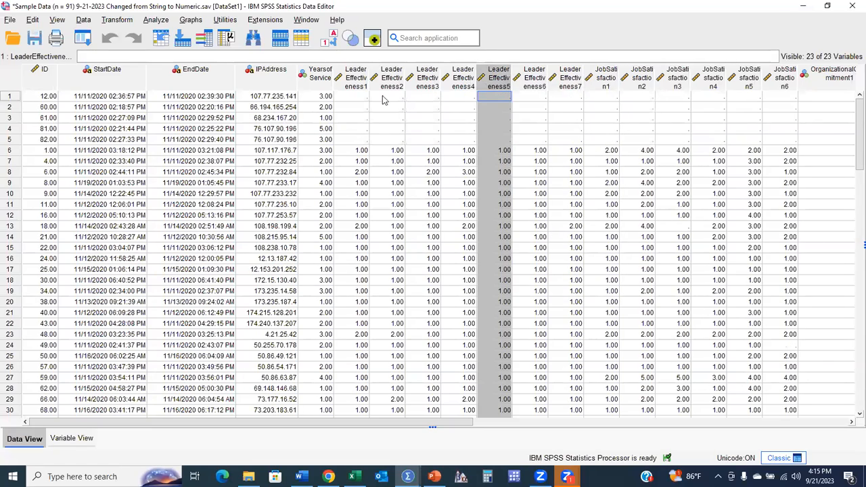
{"action": "left_click_drag", "start_coordinate": [365, 99], "coordinate": [775, 142]}
{"action": "scroll", "coordinate": [591, 152], "scroll_direction": "down", "scroll_amount": 6}
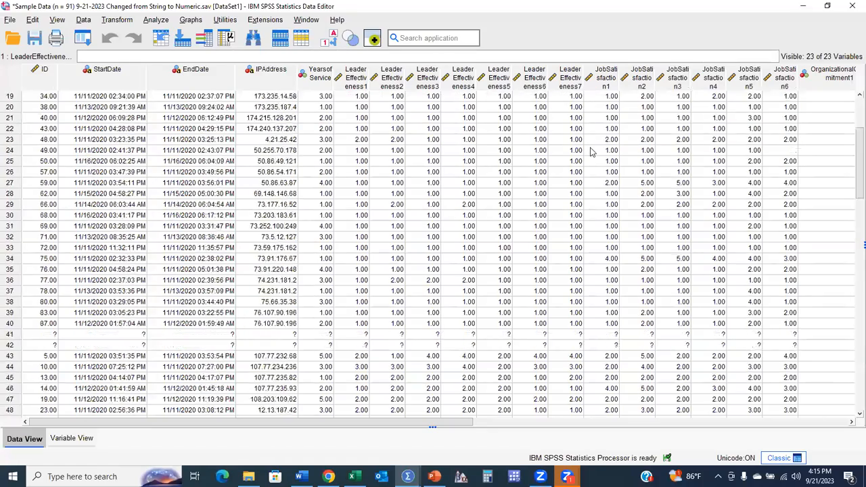
{"action": "scroll", "coordinate": [590, 151], "scroll_direction": "down", "scroll_amount": 17}
{"action": "scroll", "coordinate": [569, 135], "scroll_direction": "up", "scroll_amount": 20}
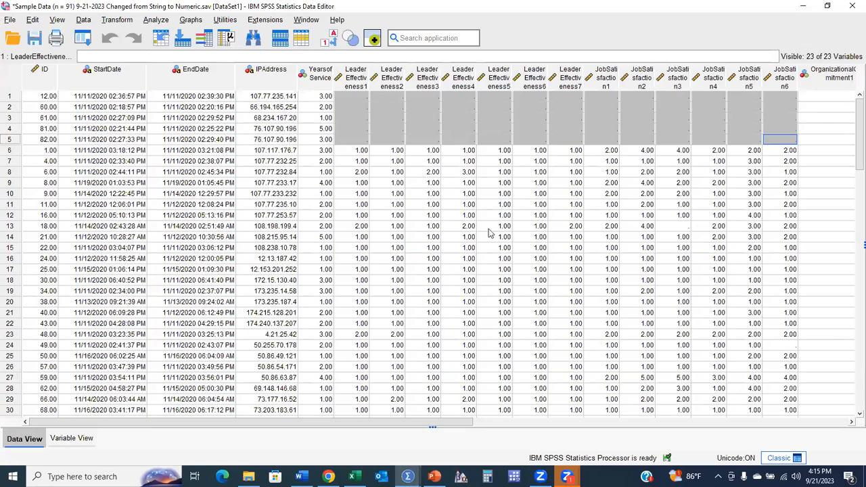
{"action": "scroll", "coordinate": [473, 234], "scroll_direction": "down", "scroll_amount": 2}
Switch to Word and replace the three listed scale names with the line "N = 91 for the initial sample size"
{"action": "left_click", "coordinate": [300, 477]}
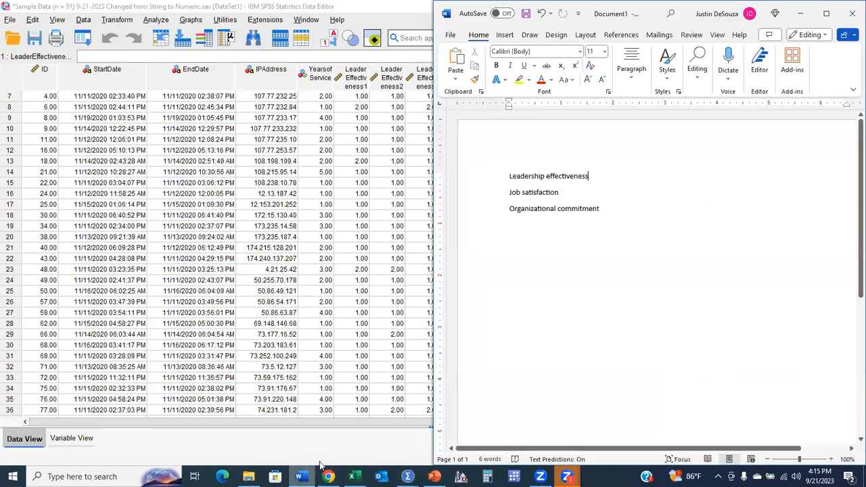
{"action": "left_click_drag", "start_coordinate": [632, 204], "coordinate": [487, 165]}
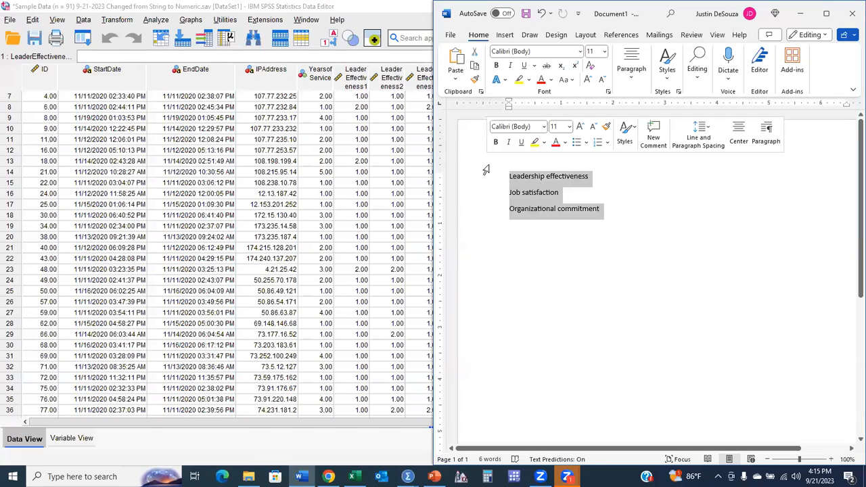
{"action": "key", "text": "Delete"}
{"action": "scroll", "coordinate": [204, 298], "scroll_direction": "down", "scroll_amount": 20}
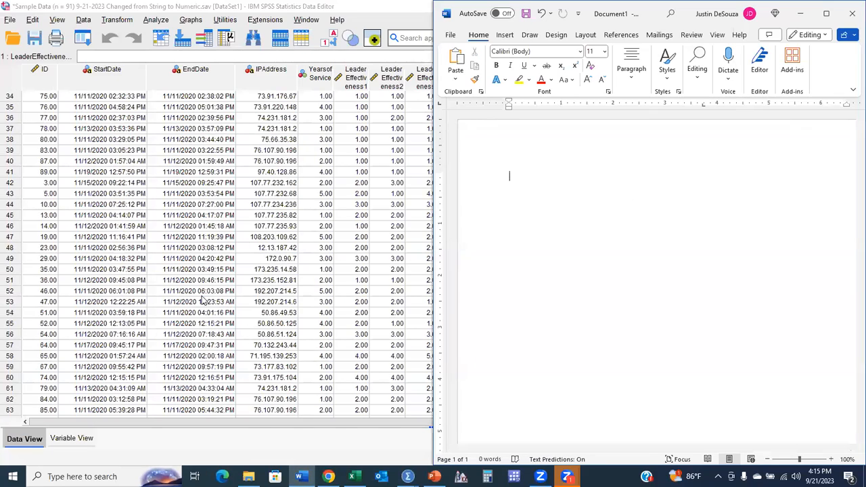
{"action": "scroll", "coordinate": [199, 290], "scroll_direction": "up", "scroll_amount": 20}
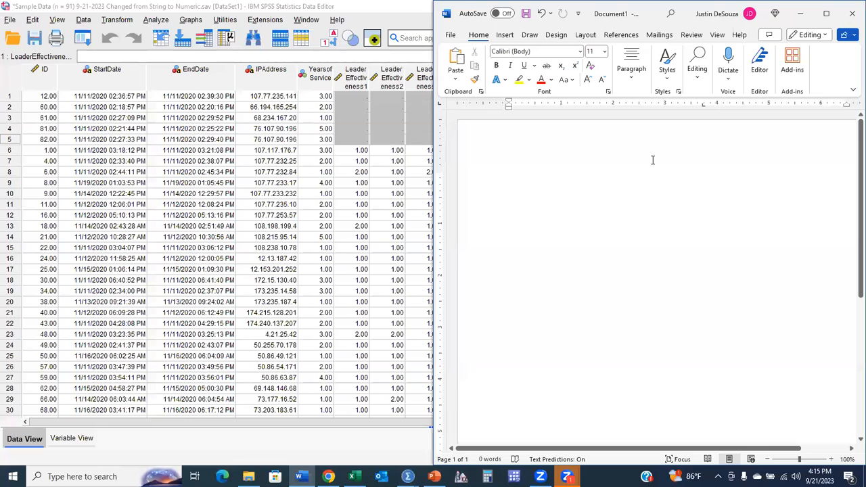
{"action": "left_click", "coordinate": [511, 176]}
{"action": "type", "text": "N = 91"}
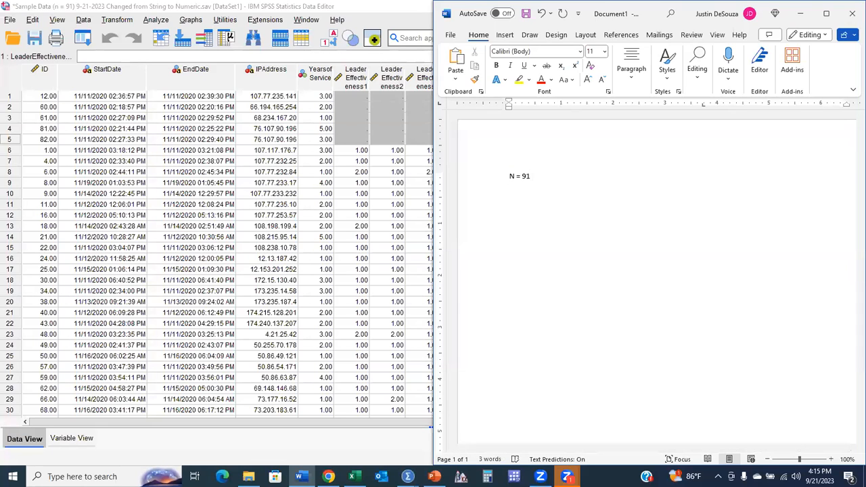
{"action": "type", "text": " for the initial sample size"}
{"action": "key", "text": "Return"}
Start a bulleted list under the sample size line and arrange the SPSS and Word windows side by side
{"action": "left_click", "coordinate": [828, 14]}
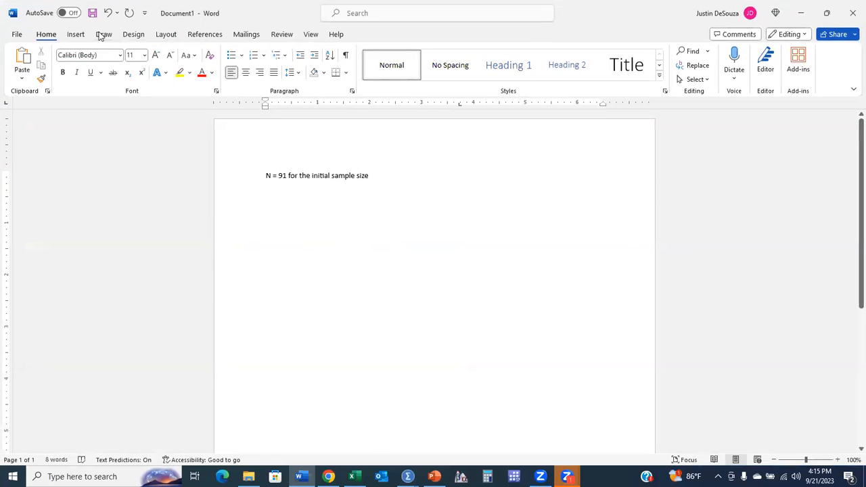
{"action": "left_click", "coordinate": [230, 54]}
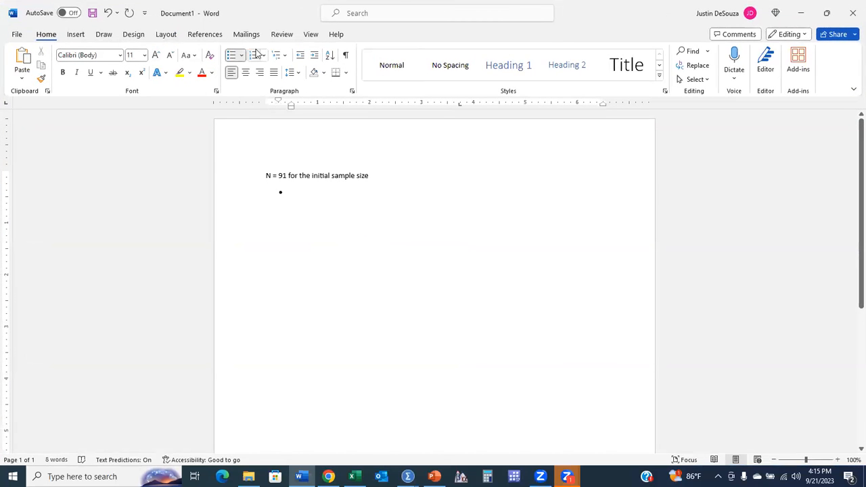
{"action": "key", "text": "super+Right"}
{"action": "key", "text": "Return"}
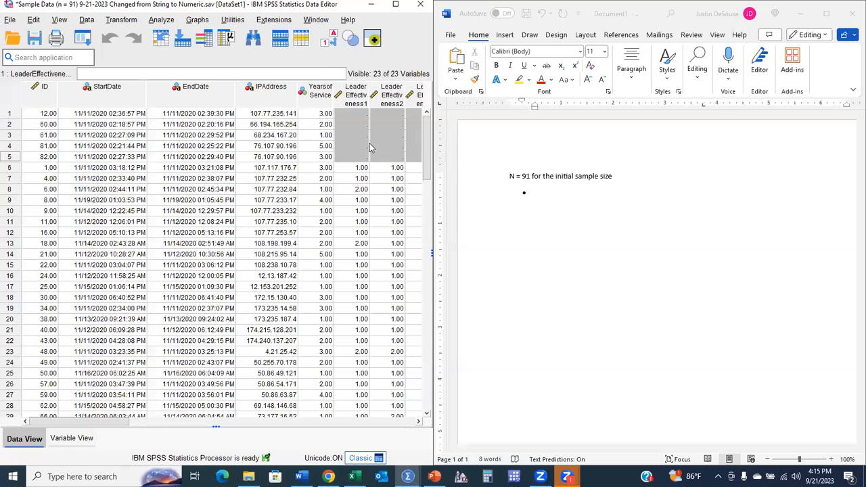
Delete the five non-response cases in rows 1 to 5 of the SPSS dataset
{"action": "left_click_drag", "start_coordinate": [5, 159], "coordinate": [11, 115]}
{"action": "right_click", "coordinate": [12, 115]}
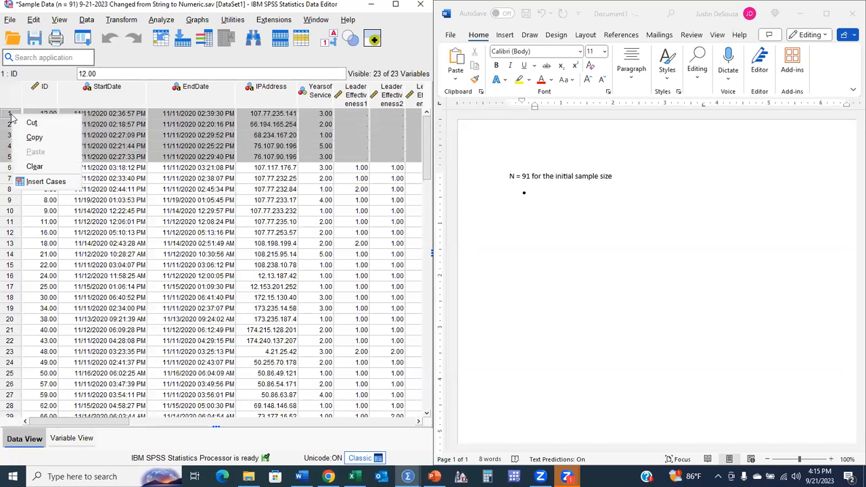
{"action": "left_click", "coordinate": [37, 166]}
Record "5 non-responses after answering the demographic question" as the bullet in the Word notes
{"action": "left_click", "coordinate": [606, 190]}
{"action": "type", "text": "5 non-responses after p"}
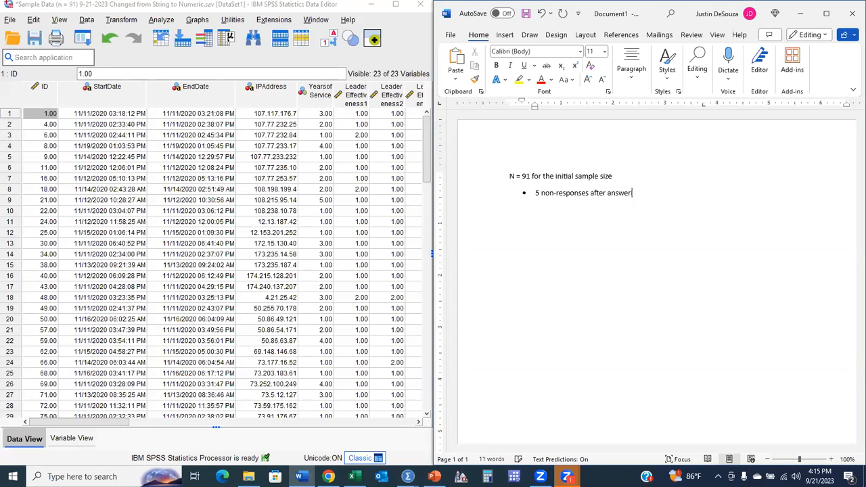
{"action": "type", "text": "ographic question"}
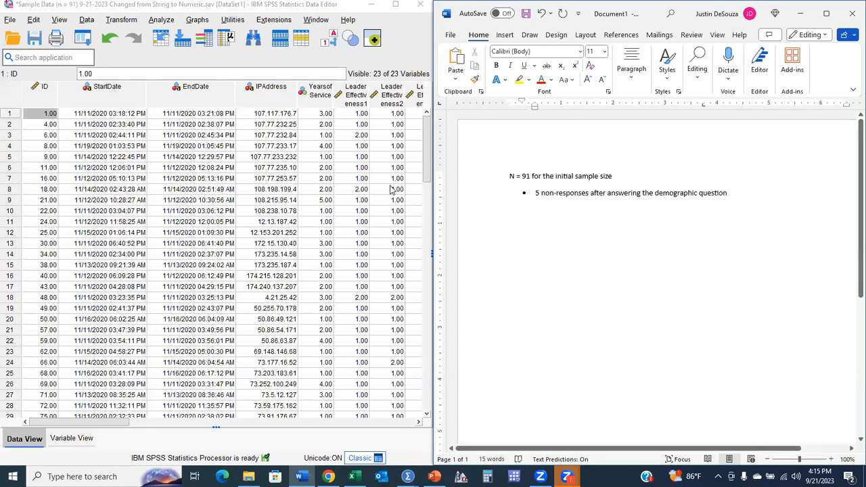
Maximize the SPSS window, check how many cases remain, and inspect the missing JobSatisfaction3 response in row 8
{"action": "left_click", "coordinate": [355, 167]}
{"action": "left_click_drag", "start_coordinate": [169, 4], "coordinate": [223, 107]}
{"action": "left_click", "coordinate": [598, 106]}
{"action": "scroll", "coordinate": [476, 198], "scroll_direction": "down", "scroll_amount": 20}
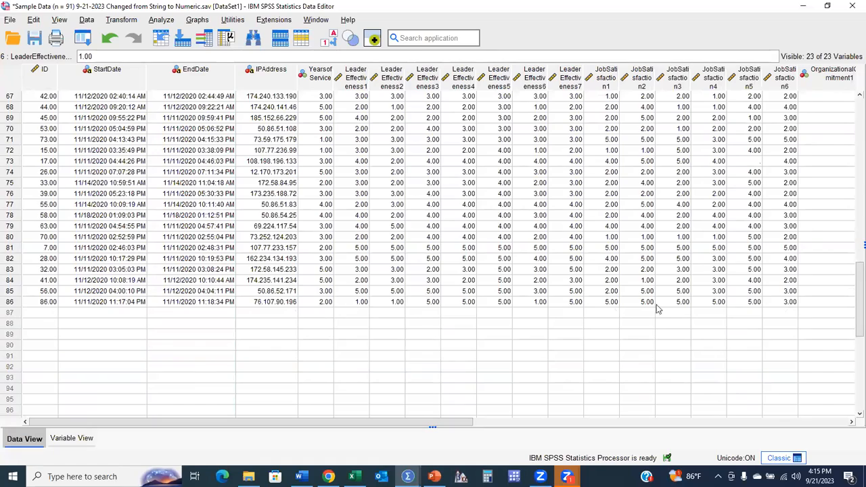
{"action": "scroll", "coordinate": [657, 309], "scroll_direction": "up", "scroll_amount": 20}
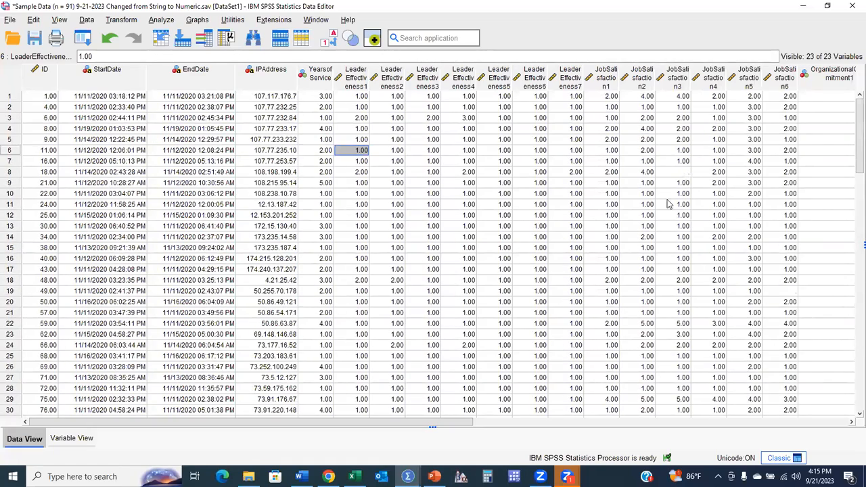
{"action": "left_click", "coordinate": [667, 173]}
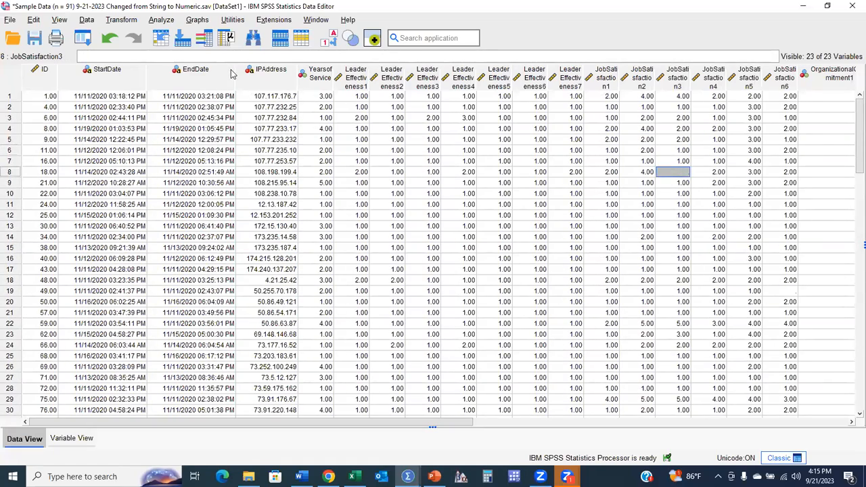
Save the dataset as a new file named "Sample Data (n = 86) 9-21-2023 Eliminated Non-Responses"
{"action": "left_click", "coordinate": [10, 20]}
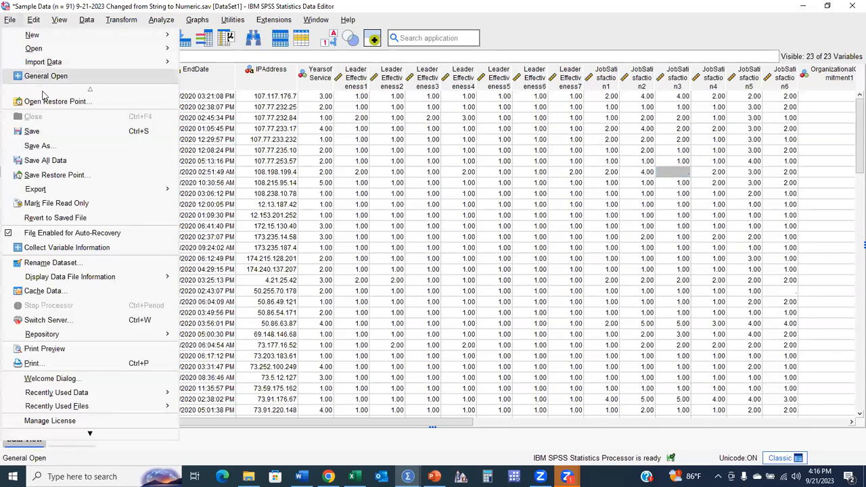
{"action": "left_click", "coordinate": [38, 147]}
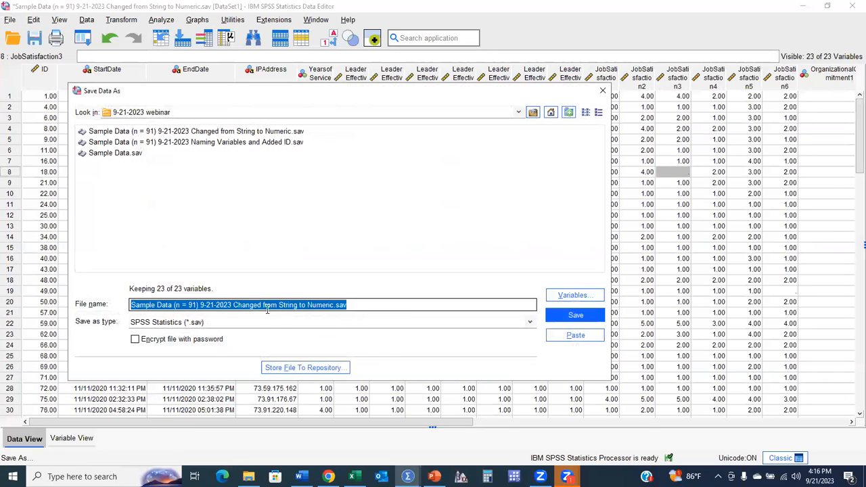
{"action": "left_click", "coordinate": [192, 305]}
{"action": "type", "text": "86"}
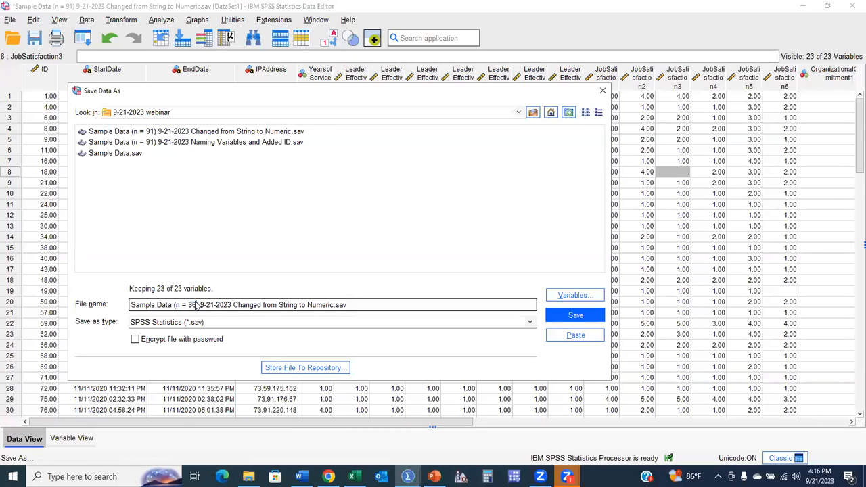
{"action": "left_click_drag", "start_coordinate": [234, 306], "coordinate": [406, 304]}
{"action": "type", "text": "Eliminat"}
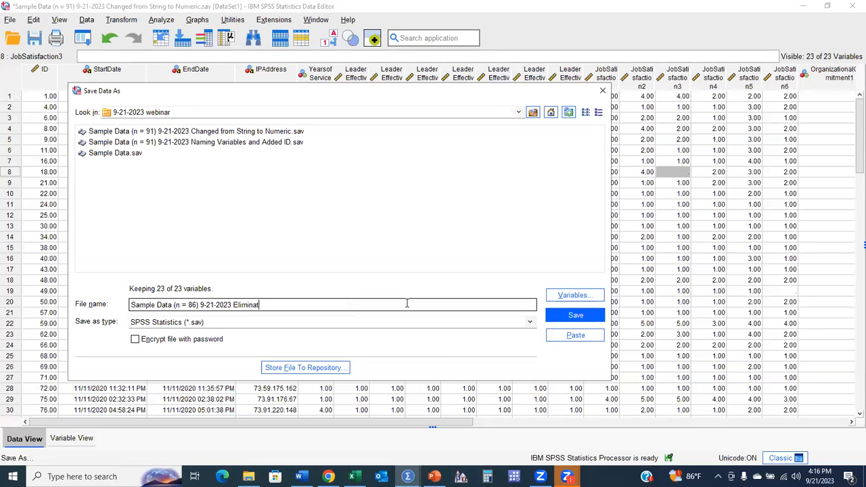
{"action": "type", "text": "ed Non-Responses"}
{"action": "key", "text": "Return"}
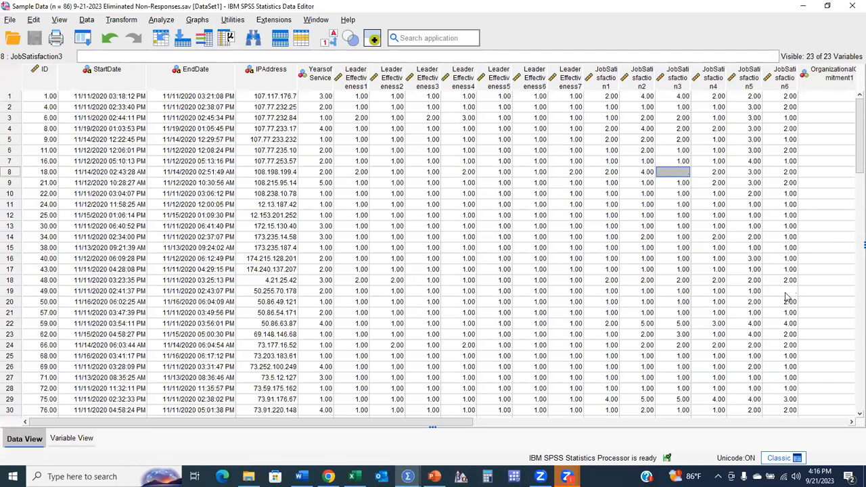
Inspect the missing JobSatisfaction6 response in row 19 of the saved dataset
{"action": "scroll", "coordinate": [681, 192], "scroll_direction": "down", "scroll_amount": 2}
{"action": "scroll", "coordinate": [681, 191], "scroll_direction": "up", "scroll_amount": 2}
{"action": "left_click", "coordinate": [785, 291]}
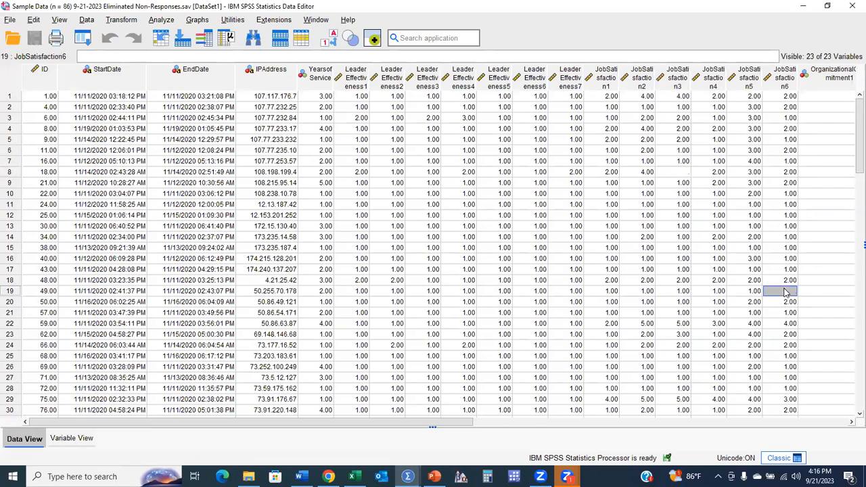
Examine the missing JobSatisfaction3 response in row 8 alongside the missing JobSatisfaction6 response in row 19
{"action": "left_click", "coordinate": [677, 174]}
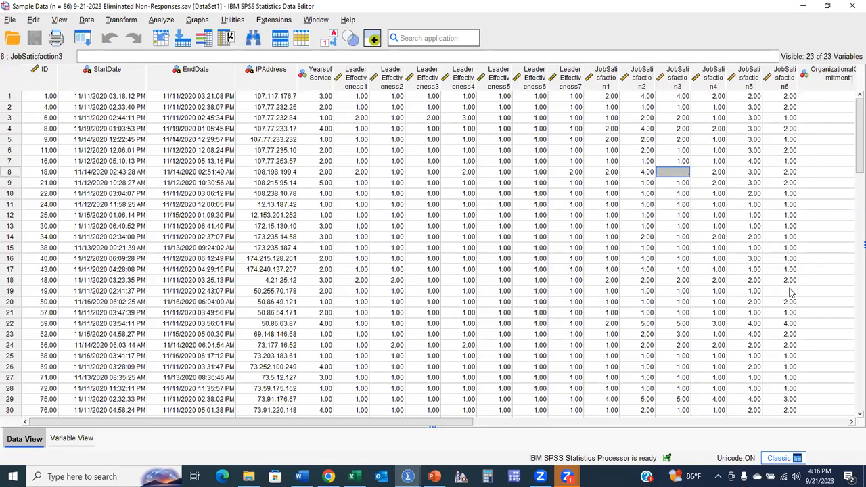
{"action": "left_click", "coordinate": [791, 292]}
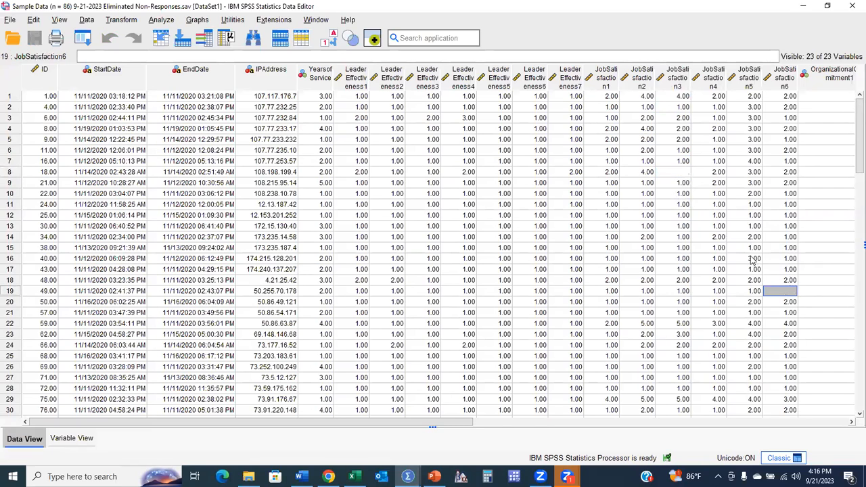
{"action": "left_click", "coordinate": [678, 172]}
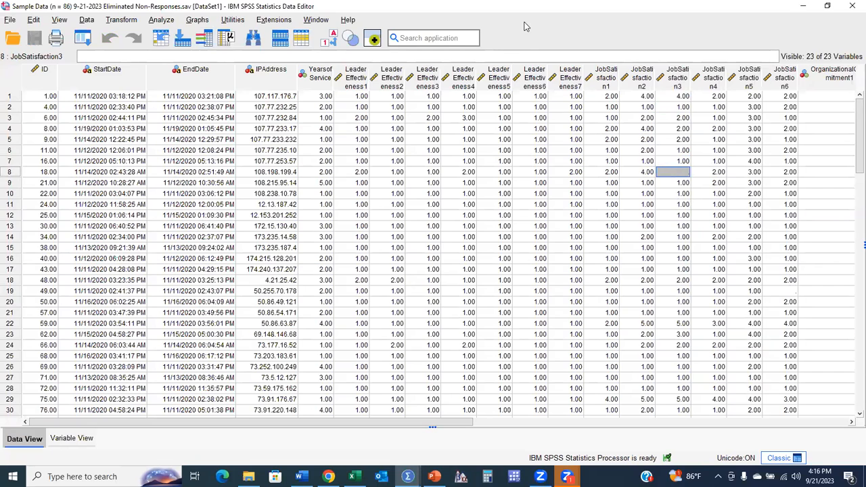
Start Replace Missing Values and select all items from LeaderEffectiveness1 through OrganizationalCommitment5
{"action": "left_click", "coordinate": [118, 21]}
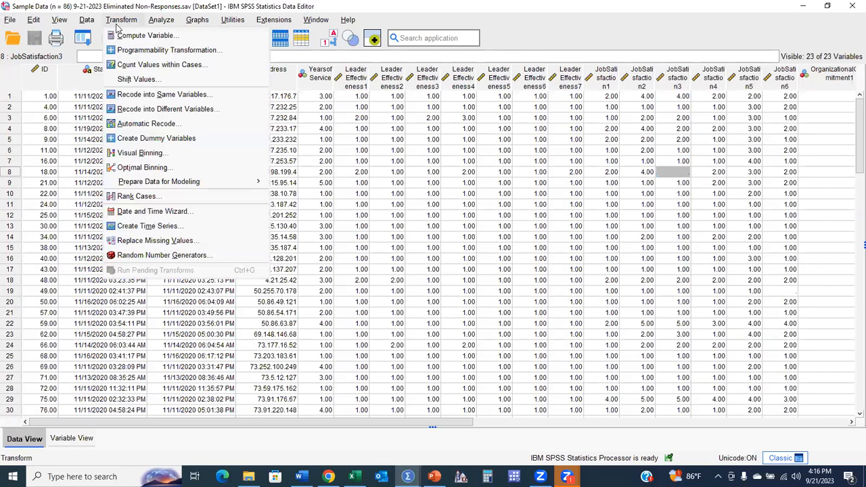
{"action": "left_click", "coordinate": [165, 242]}
{"action": "left_click", "coordinate": [364, 210]}
{"action": "scroll", "coordinate": [362, 223], "scroll_direction": "down", "scroll_amount": 3}
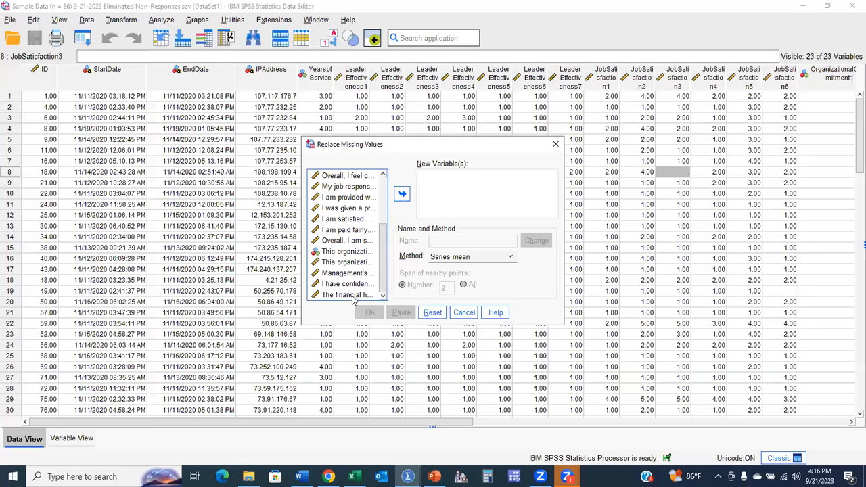
{"action": "left_click", "coordinate": [353, 298], "text": "shift"}
{"action": "left_click", "coordinate": [402, 193]}
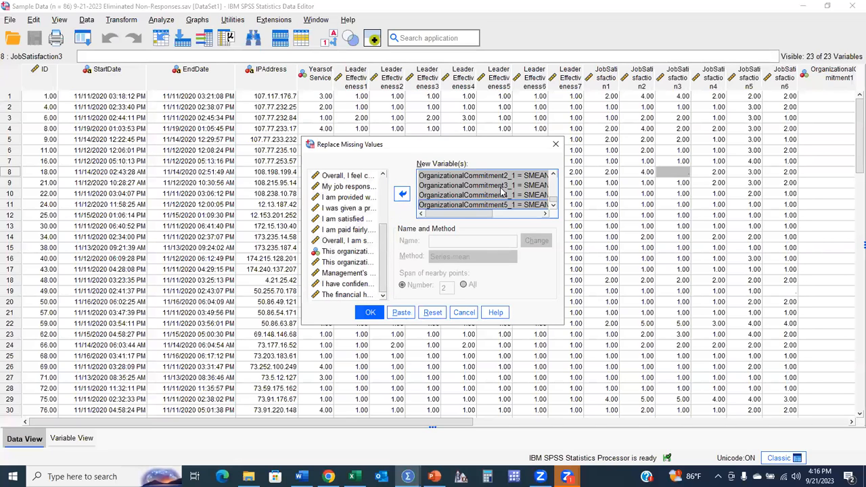
{"action": "scroll", "coordinate": [502, 193], "scroll_direction": "up", "scroll_amount": 5}
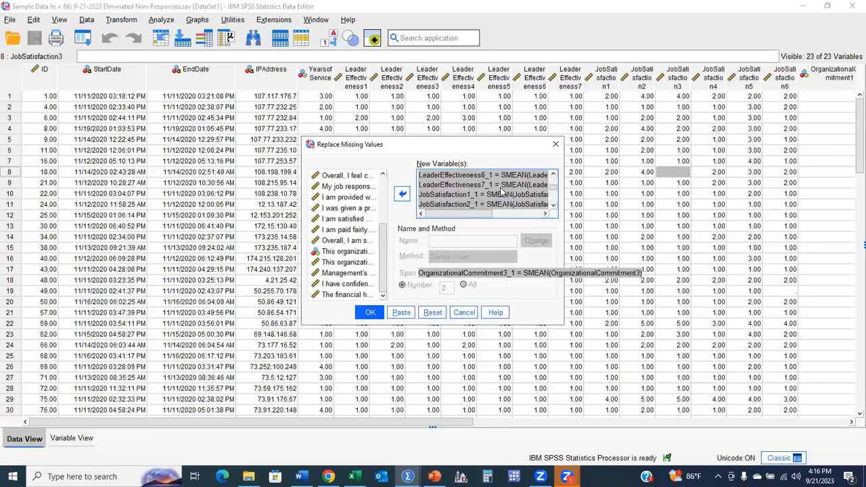
{"action": "left_click", "coordinate": [401, 198]}
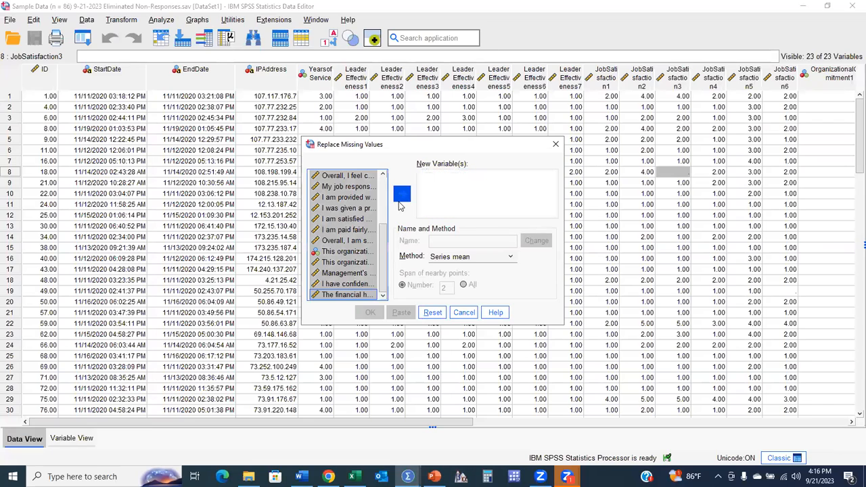
Set the replacement method to Mean of nearby points with the span of nearby points set to All
{"action": "left_click", "coordinate": [457, 259]}
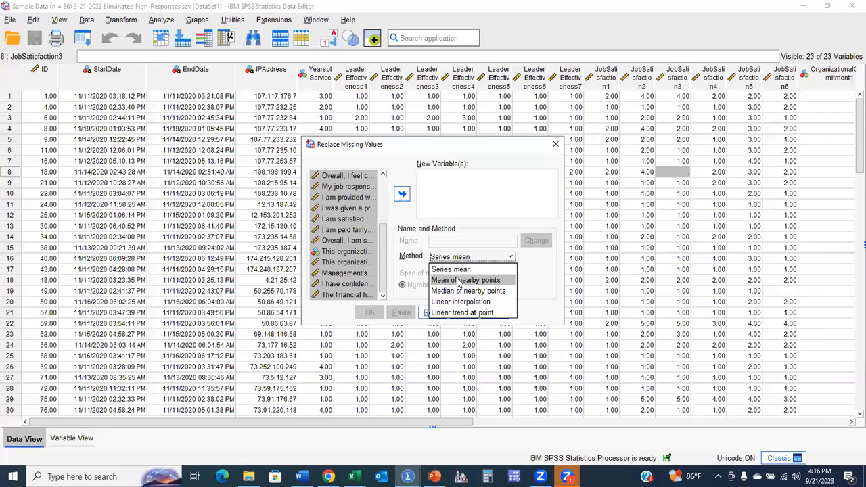
{"action": "left_click", "coordinate": [458, 259]}
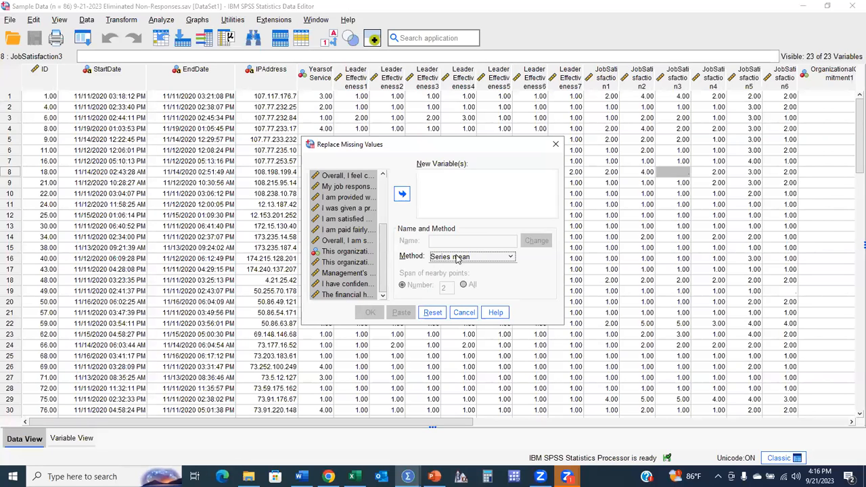
{"action": "left_click", "coordinate": [457, 259]}
{"action": "left_click", "coordinate": [463, 283]}
{"action": "left_click", "coordinate": [469, 285]}
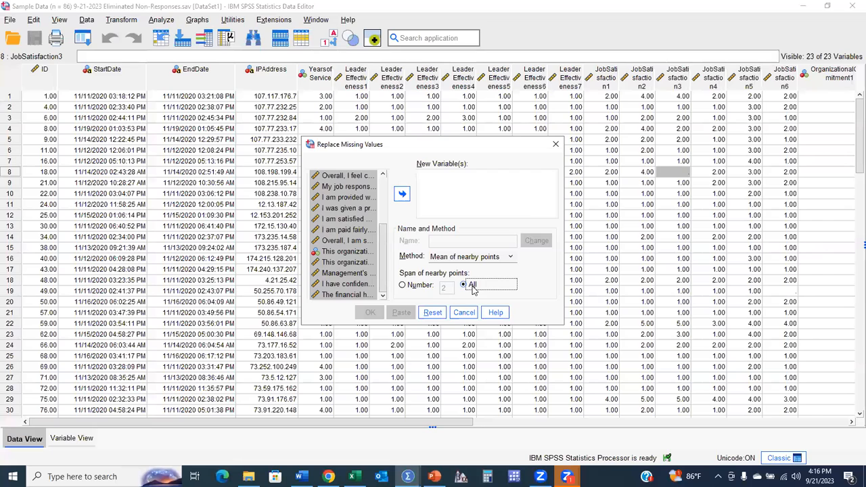
Add the selected items as new variables, run the missing value replacement, and minimize the output viewer
{"action": "left_click", "coordinate": [400, 195]}
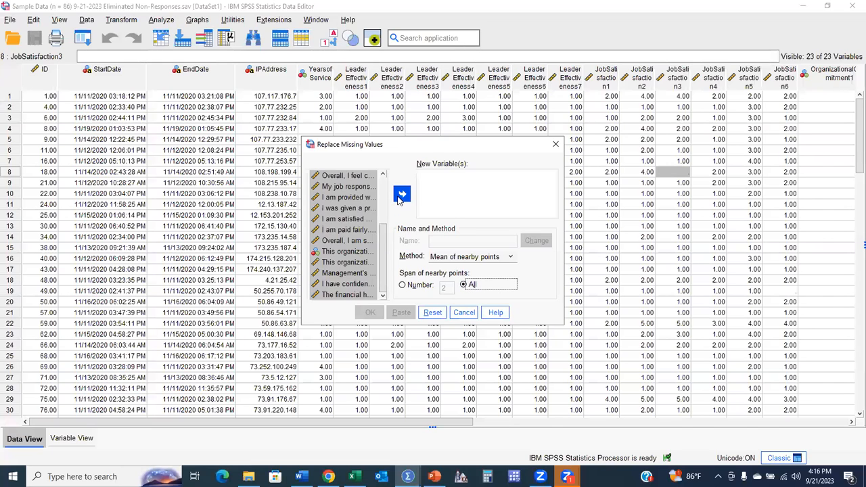
{"action": "left_click", "coordinate": [402, 195]}
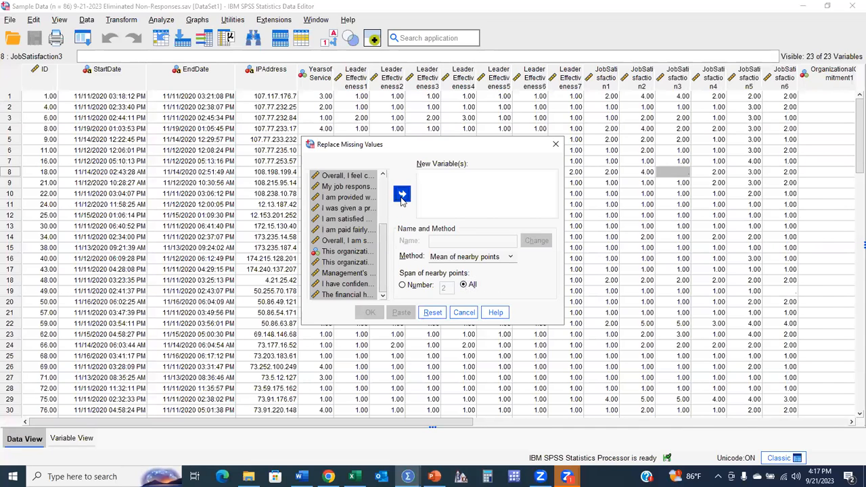
{"action": "scroll", "coordinate": [509, 197], "scroll_direction": "up", "scroll_amount": 5}
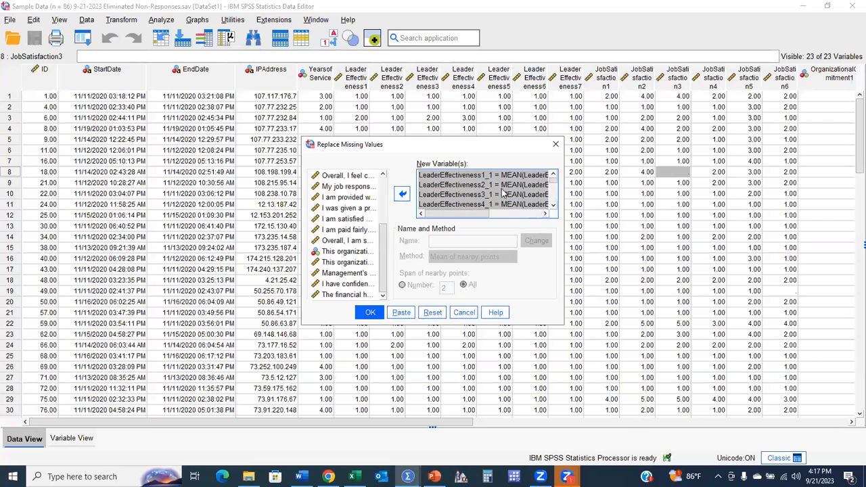
{"action": "left_click", "coordinate": [366, 317]}
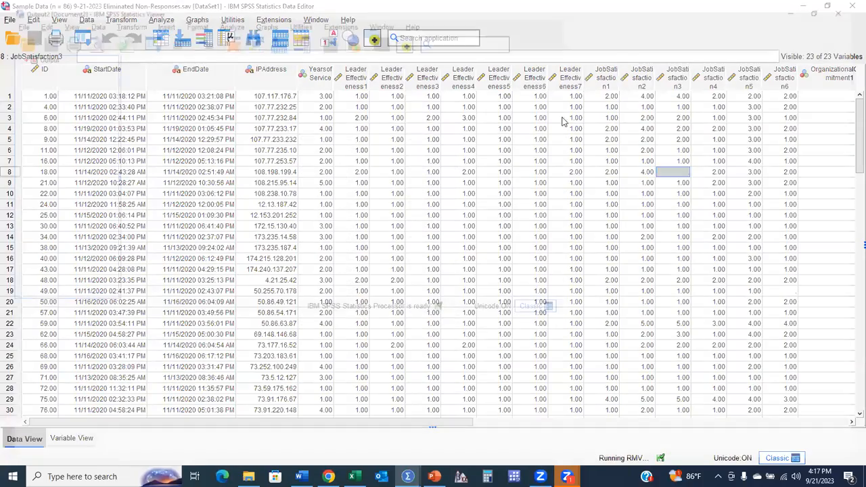
{"action": "left_click", "coordinate": [803, 6]}
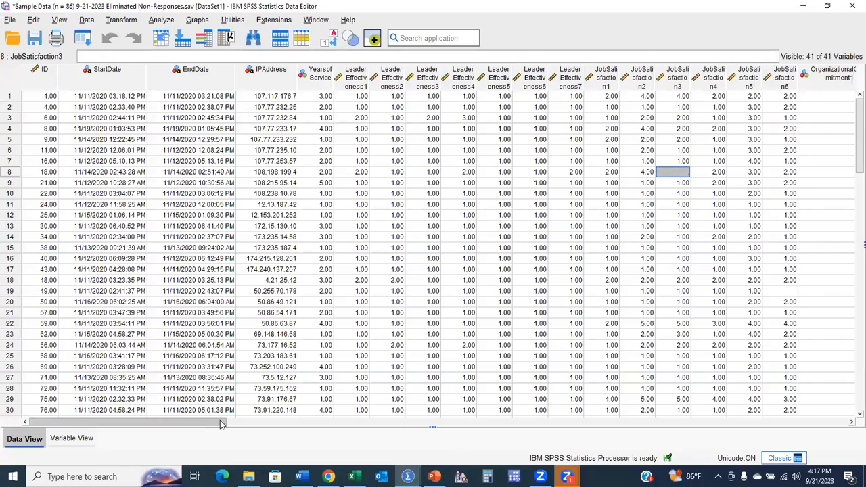
Compare the missing row 8 response in JobSatisfaction3 with the replacement value in JobSatisfaction3_1
{"action": "left_click_drag", "start_coordinate": [223, 423], "coordinate": [264, 414]}
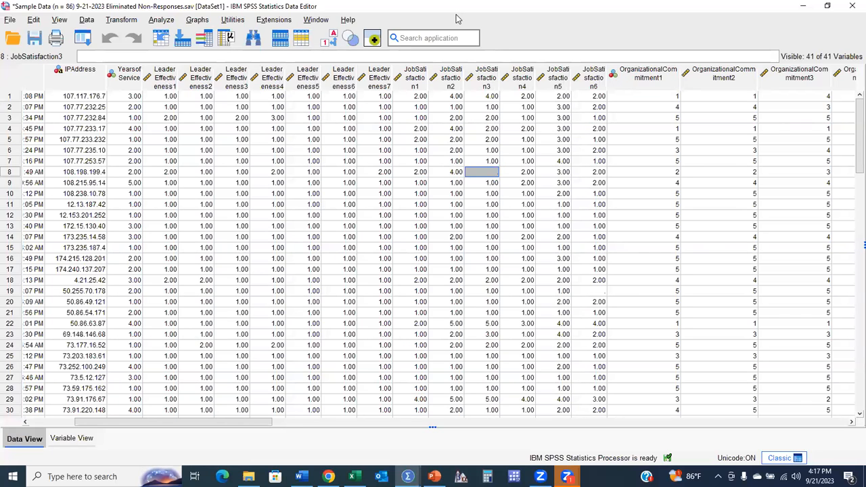
{"action": "left_click", "coordinate": [487, 80]}
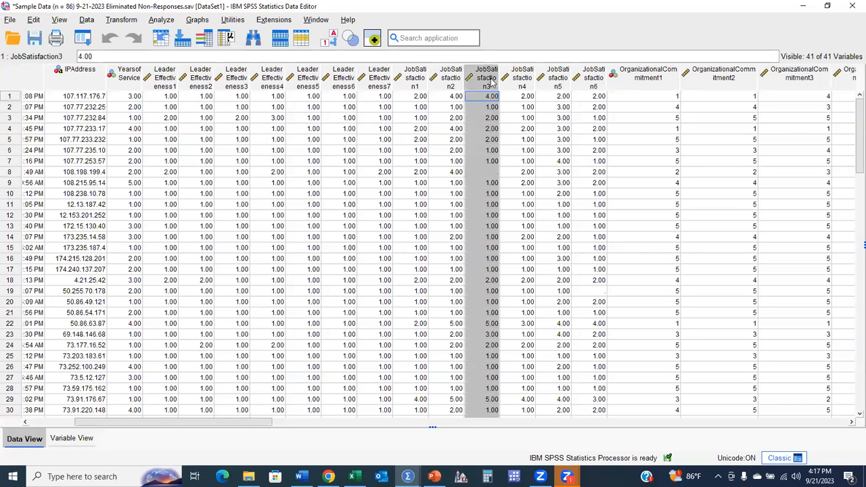
{"action": "left_click", "coordinate": [491, 171]}
{"action": "left_click_drag", "start_coordinate": [248, 421], "coordinate": [499, 416]}
{"action": "left_click", "coordinate": [689, 79]}
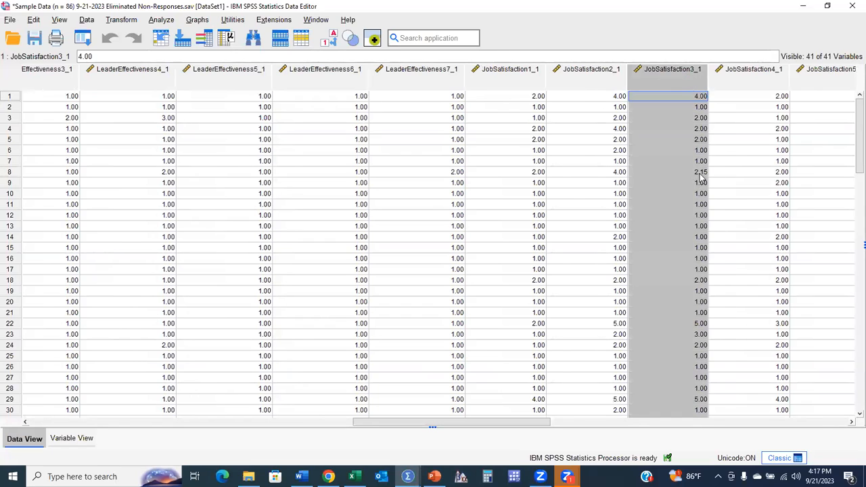
{"action": "left_click", "coordinate": [701, 172]}
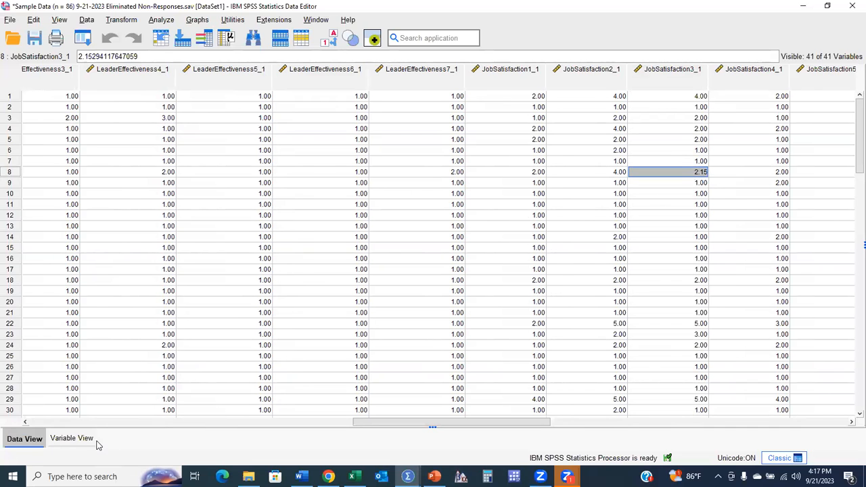
Examine the variable definitions, comparing the original LeaderEffectiveness1 name with its replaced counterpart LeaderEffectiveness1_1
{"action": "left_click", "coordinate": [75, 438]}
{"action": "left_click", "coordinate": [87, 57]}
{"action": "mouse_move", "coordinate": [152, 55]}
{"action": "left_mouse_down"}
{"action": "mouse_move", "coordinate": [255, 56]}
{"action": "mouse_move", "coordinate": [215, 56]}
{"action": "left_mouse_up"}
{"action": "scroll", "coordinate": [114, 119], "scroll_direction": "up", "scroll_amount": 3}
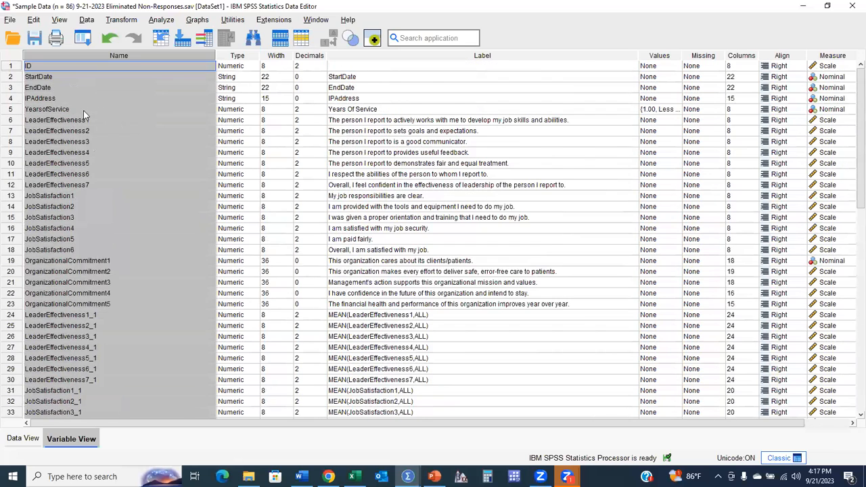
{"action": "double_click", "coordinate": [101, 120]}
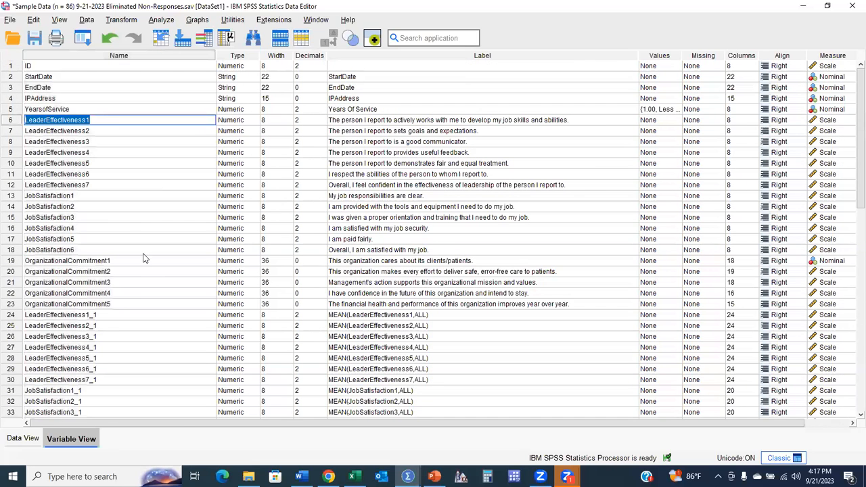
{"action": "double_click", "coordinate": [99, 314]}
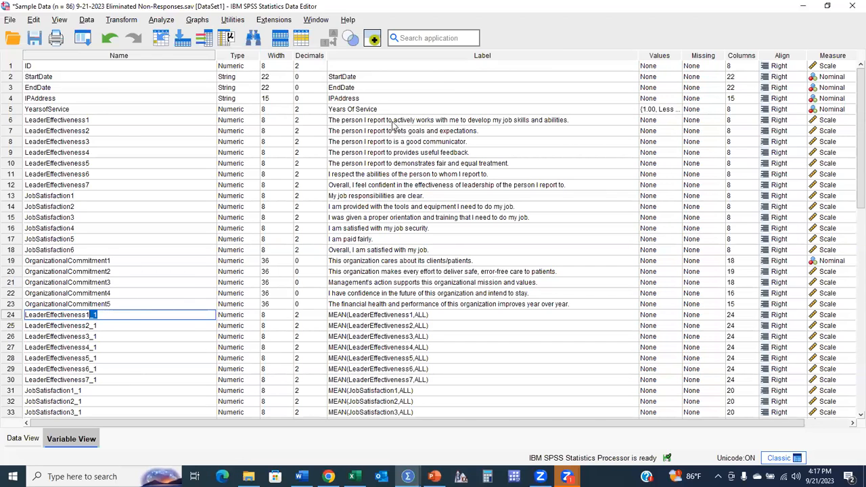
Copy the labels of LeaderEffectiveness1 through OrganizationalCommitment5 onto the matching variables LeaderEffectiveness1_1 through OrganizationalCommitment5_1
{"action": "left_click_drag", "start_coordinate": [353, 126], "coordinate": [371, 306]}
{"action": "key", "text": "ctrl+c"}
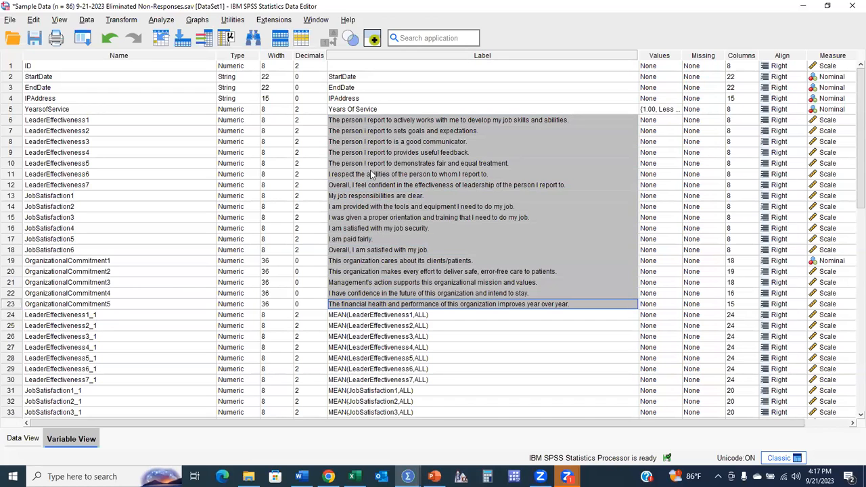
{"action": "scroll", "coordinate": [370, 141], "scroll_direction": "down", "scroll_amount": 4}
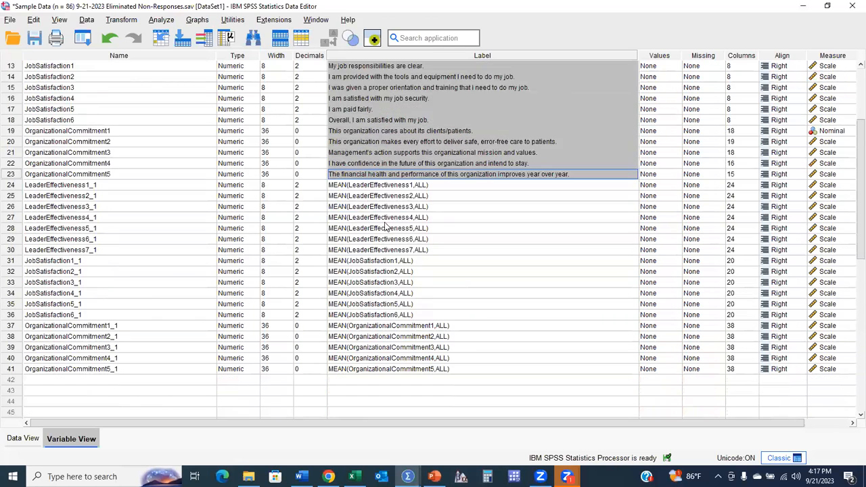
{"action": "left_click_drag", "start_coordinate": [371, 188], "coordinate": [372, 370]}
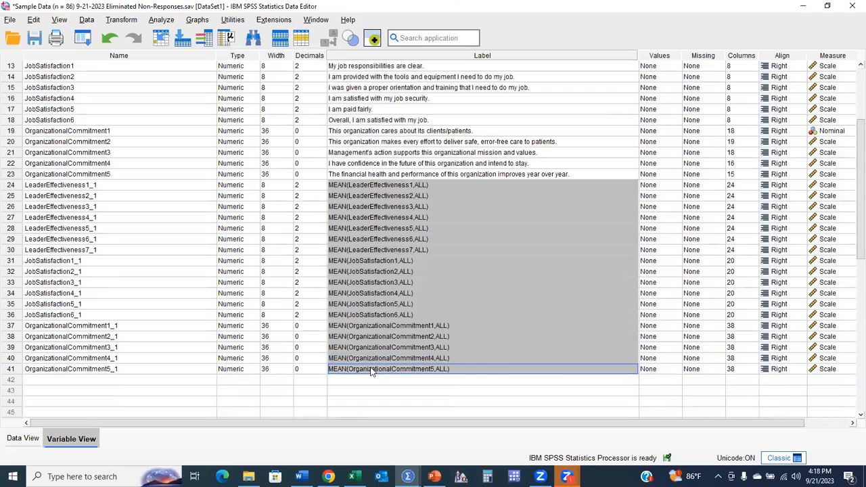
{"action": "key", "text": "ctrl+v"}
{"action": "scroll", "coordinate": [188, 230], "scroll_direction": "up", "scroll_amount": 4}
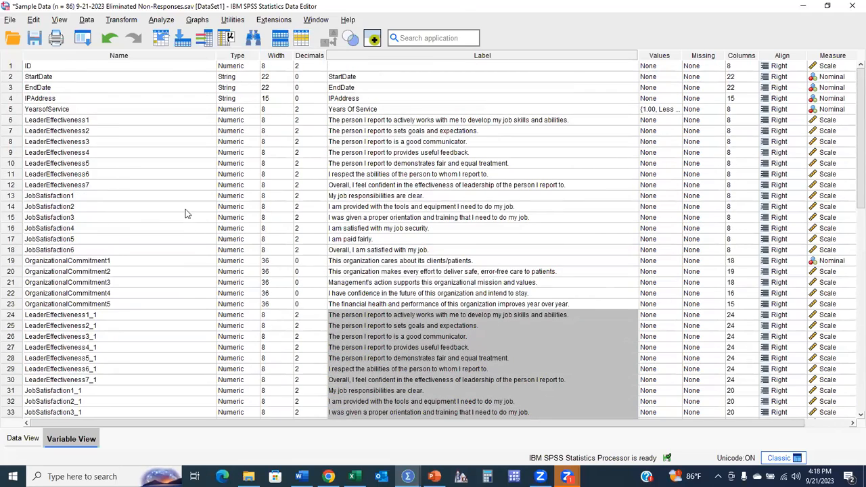
{"action": "double_click", "coordinate": [18, 125]}
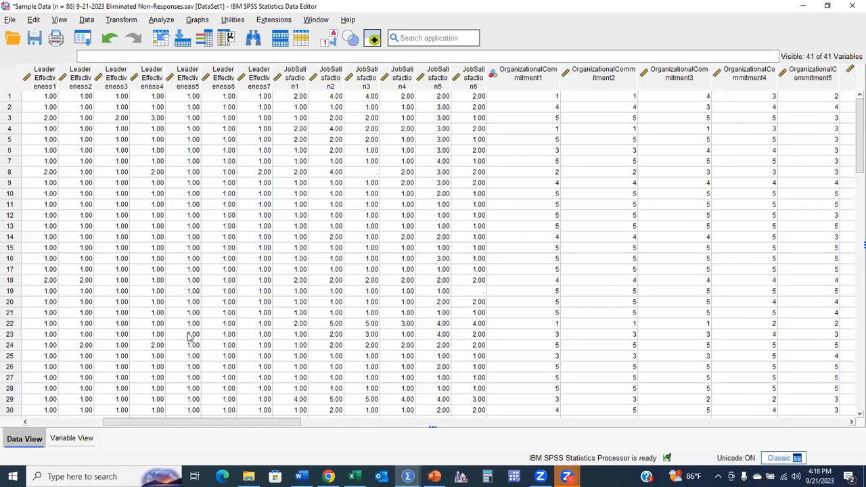
{"action": "left_click", "coordinate": [67, 440]}
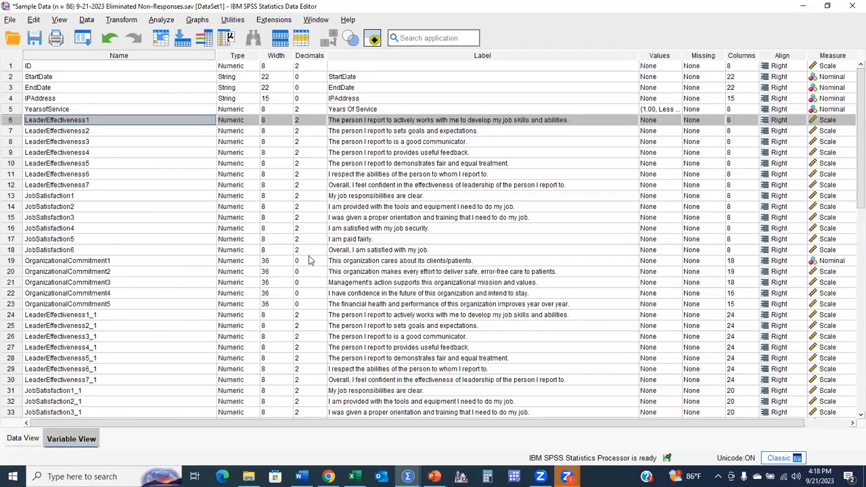
{"action": "scroll", "coordinate": [55, 292], "scroll_direction": "down", "scroll_amount": 2}
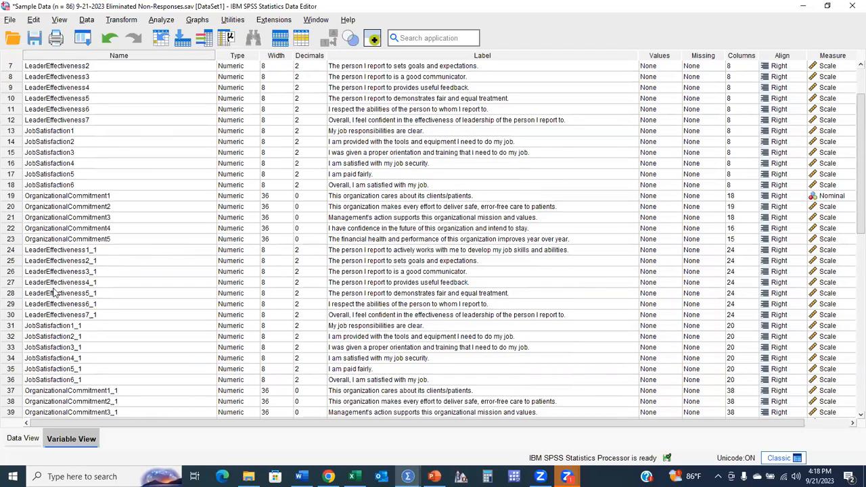
{"action": "left_click", "coordinate": [9, 317], "text": "shift"}
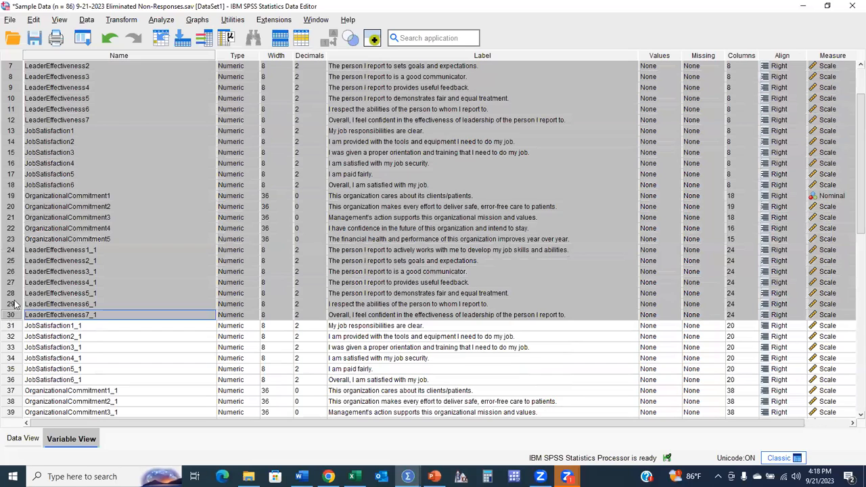
{"action": "left_click", "coordinate": [38, 239]}
{"action": "left_click", "coordinate": [15, 239]}
{"action": "scroll", "coordinate": [15, 238], "scroll_direction": "up", "scroll_amount": 2}
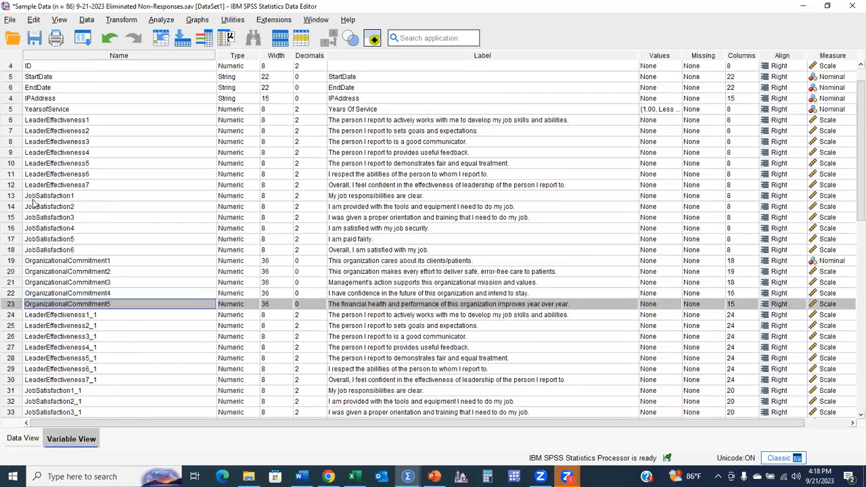
{"action": "left_click", "coordinate": [13, 121], "text": "shift"}
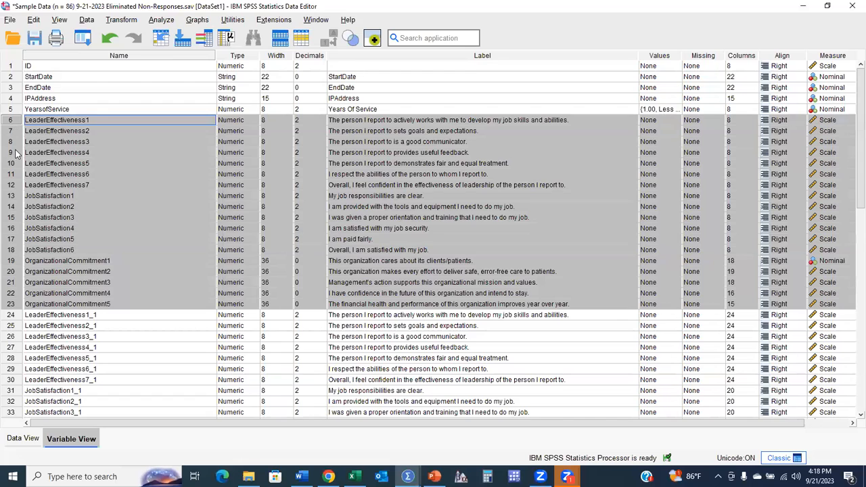
{"action": "right_click", "coordinate": [17, 153]}
{"action": "left_click", "coordinate": [192, 224]}
Delete the original variables LeaderEffectiveness1 through OrganizationalCommitment5, keeping only their _1 replacement versions
{"action": "left_click", "coordinate": [15, 121]}
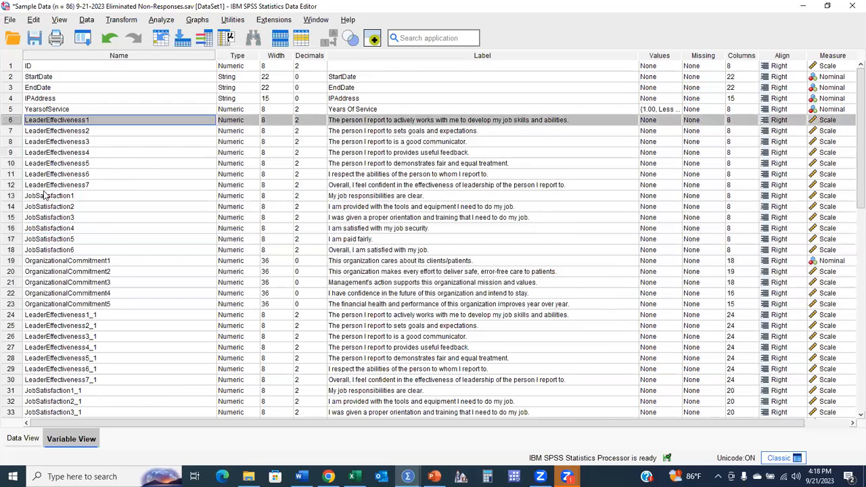
{"action": "scroll", "coordinate": [44, 195], "scroll_direction": "down", "scroll_amount": 3}
{"action": "left_click", "coordinate": [19, 206], "text": "shift"}
{"action": "scroll", "coordinate": [22, 187], "scroll_direction": "up", "scroll_amount": 2}
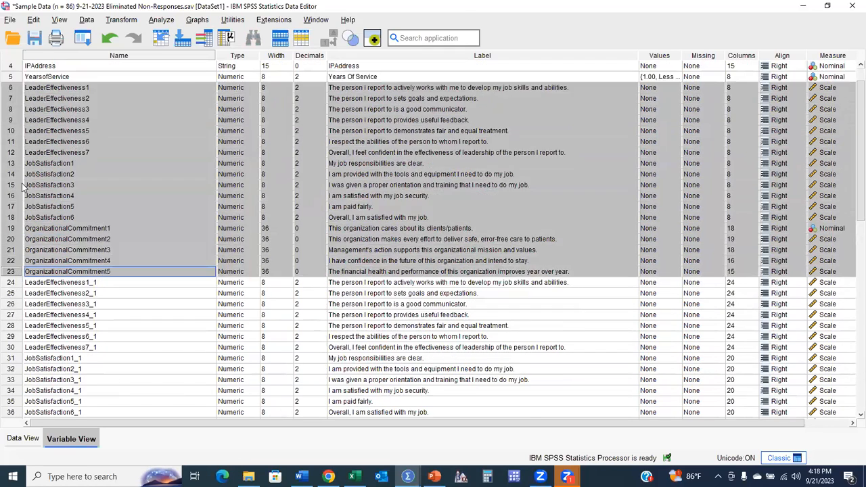
{"action": "scroll", "coordinate": [23, 187], "scroll_direction": "up", "scroll_amount": 1}
{"action": "right_click", "coordinate": [23, 187]}
{"action": "left_click", "coordinate": [39, 219]}
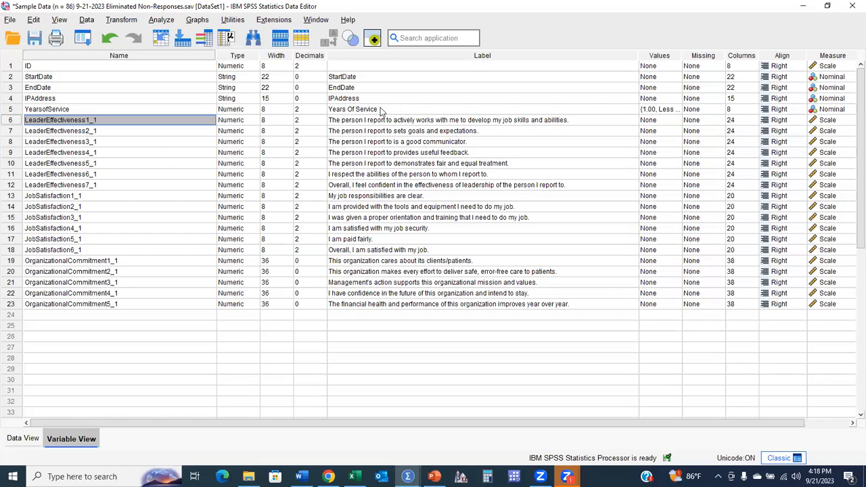
Look through the data records to check the remaining replacement variables
{"action": "double_click", "coordinate": [11, 67]}
{"action": "scroll", "coordinate": [290, 195], "scroll_direction": "down", "scroll_amount": 5}
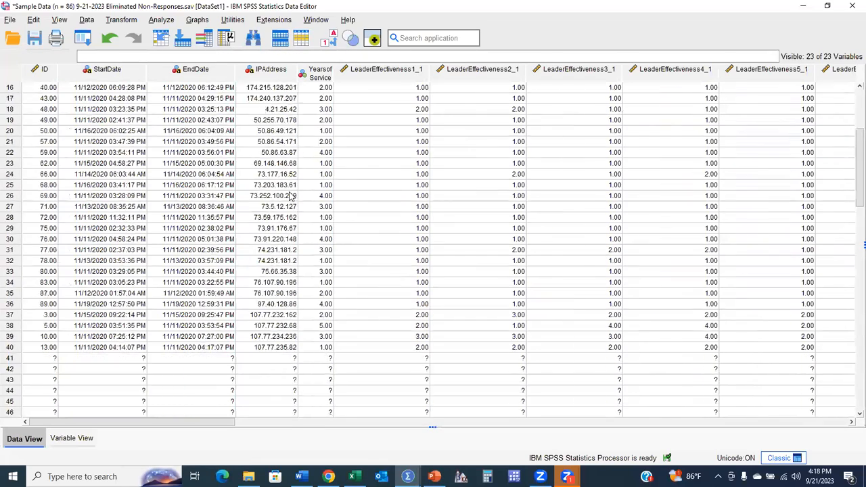
{"action": "scroll", "coordinate": [289, 195], "scroll_direction": "down", "scroll_amount": 11}
{"action": "scroll", "coordinate": [329, 88], "scroll_direction": "up", "scroll_amount": 16}
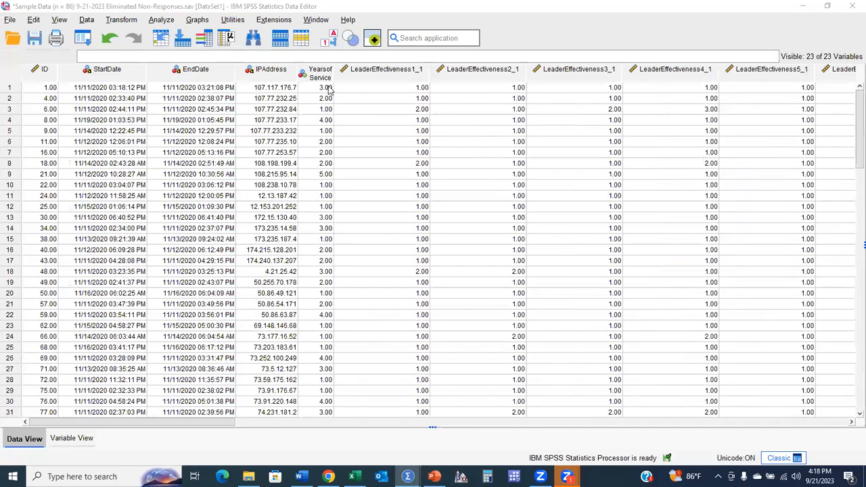
Save the dataset as a new file named "Sample Data (n = 86) 9-21-2023 Replaced Missing Values with Mean"
{"action": "left_click", "coordinate": [10, 20]}
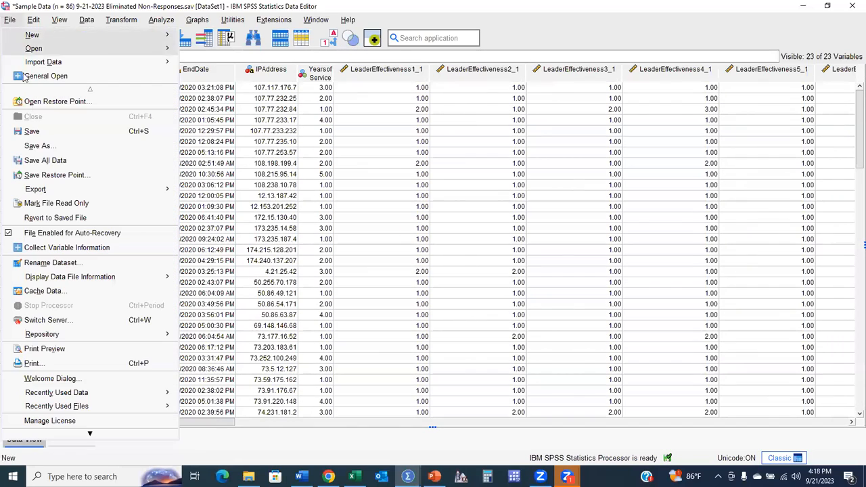
{"action": "left_click", "coordinate": [40, 145]}
{"action": "left_click_drag", "start_coordinate": [233, 306], "coordinate": [363, 309]}
{"action": "type", "text": "Replaced Missin "}
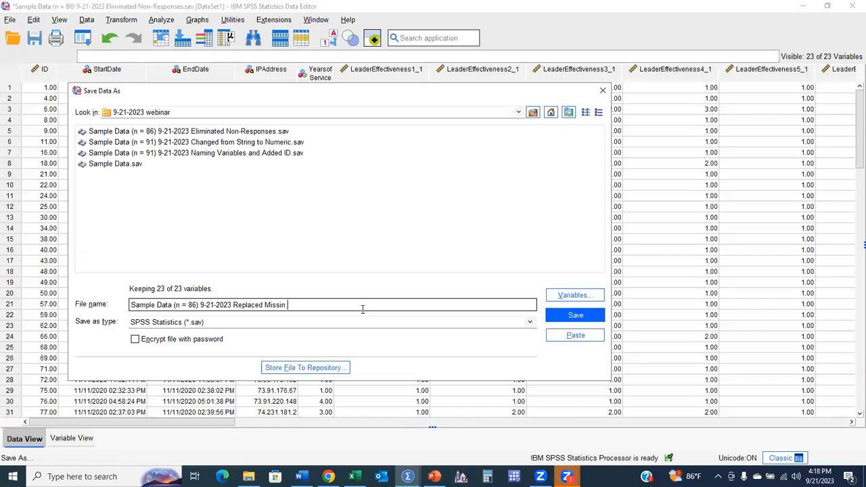
{"action": "type", "text": " Values with Mean"}
{"action": "key", "text": "Return"}
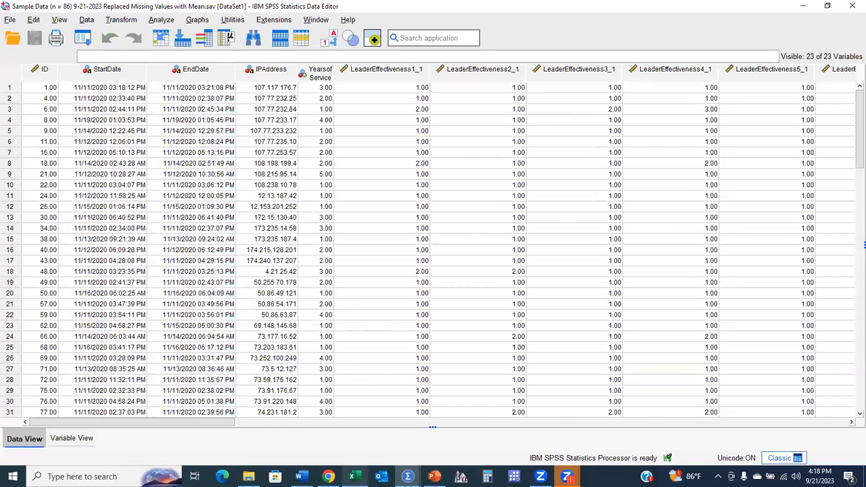
Switch to the PowerPoint presentation and review the Create Composite Scores slide, highlighting the mean-or-sum and univariate outlier guidance
{"action": "left_click", "coordinate": [434, 476]}
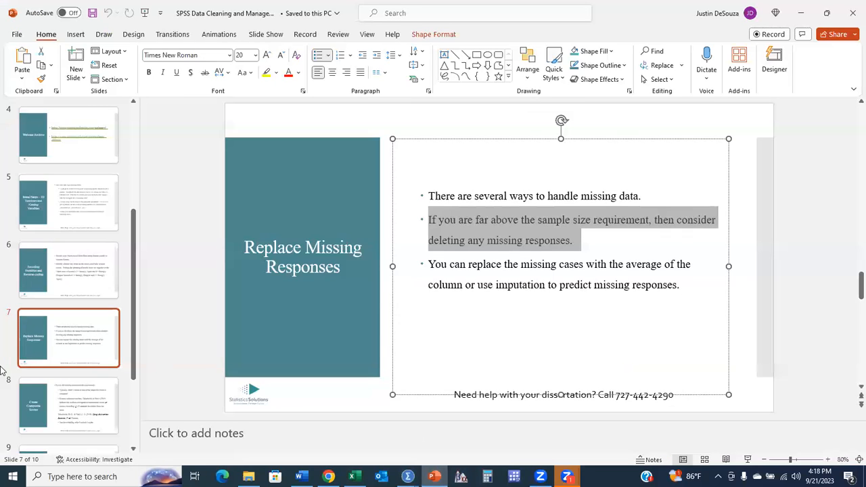
{"action": "key", "text": "Down"}
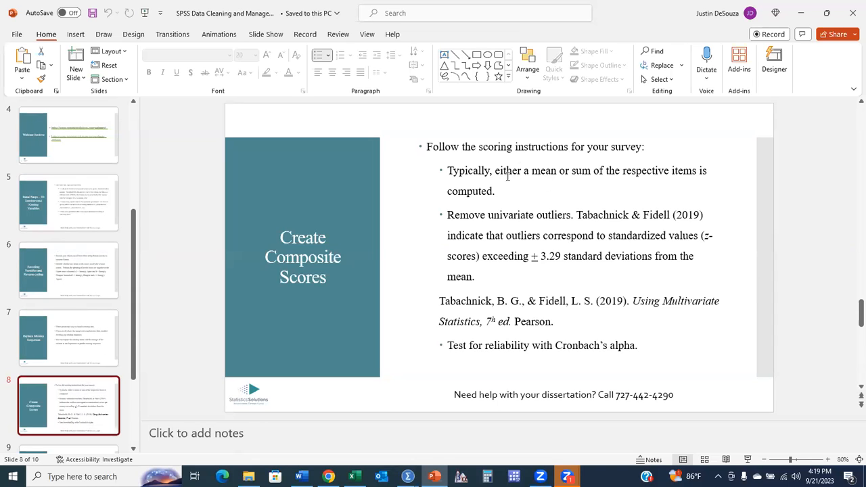
{"action": "left_click_drag", "start_coordinate": [511, 174], "coordinate": [503, 193]}
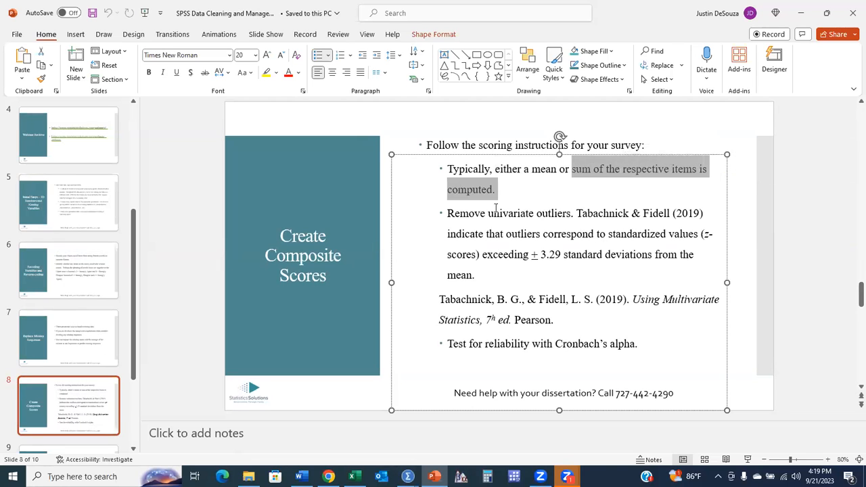
{"action": "left_click_drag", "start_coordinate": [449, 212], "coordinate": [562, 270]}
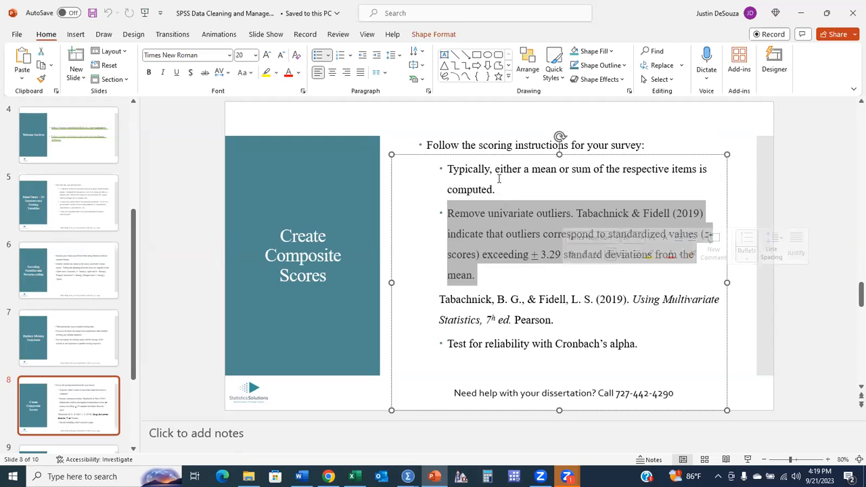
{"action": "left_click_drag", "start_coordinate": [501, 185], "coordinate": [449, 168]}
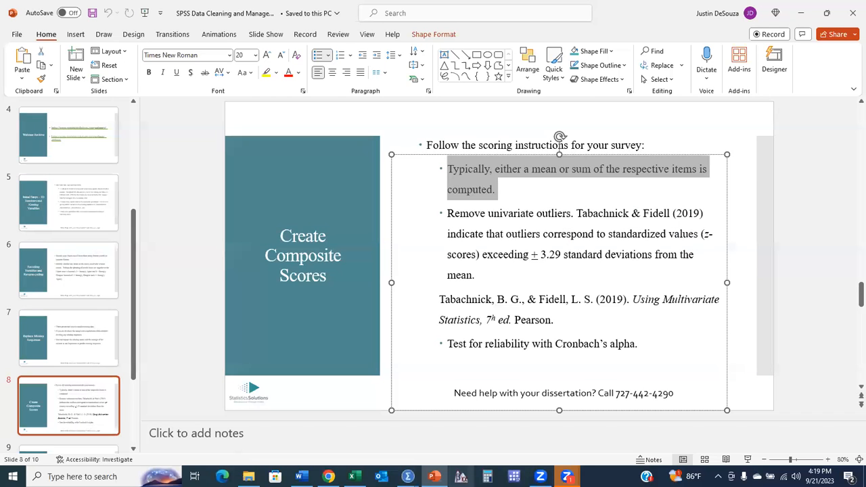
Switch back to the SPSS dataset and display its variable definitions
{"action": "left_click", "coordinate": [408, 477]}
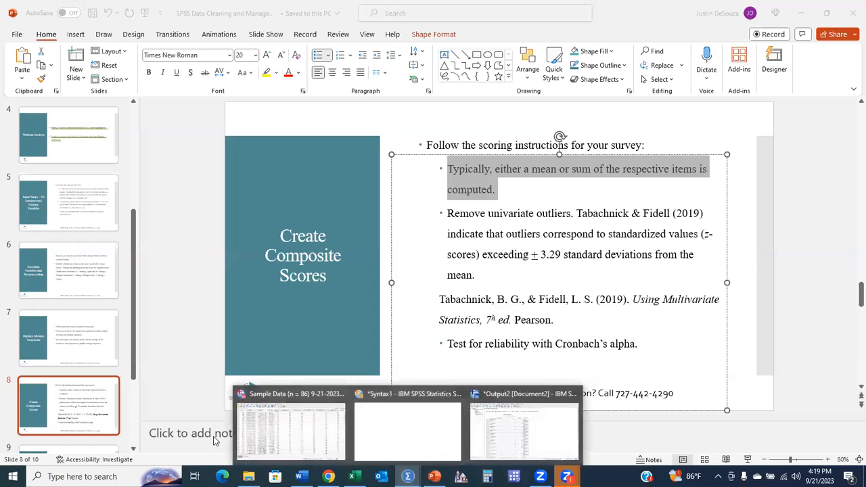
{"action": "left_click", "coordinate": [299, 428]}
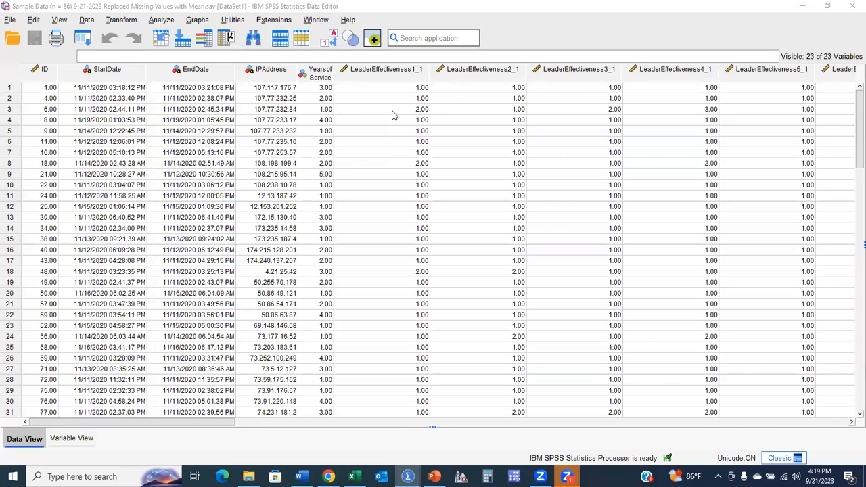
{"action": "key", "text": "ctrl+t"}
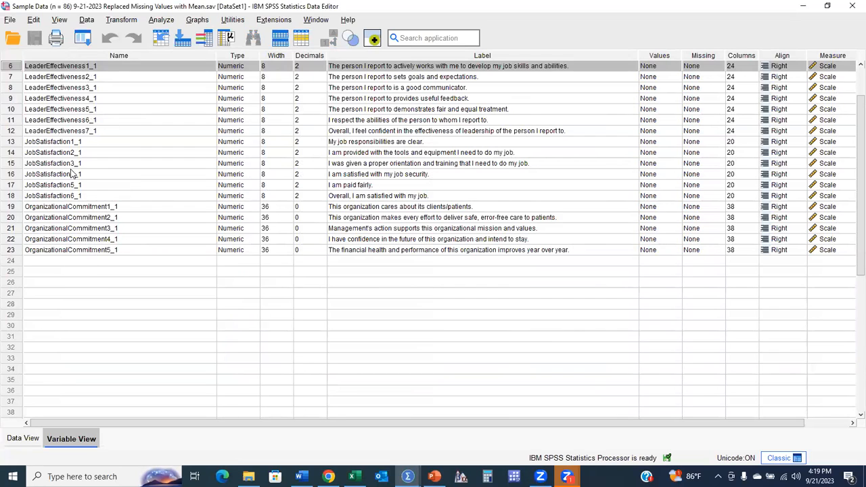
Start a Compute Variable operation with LeaderEffectiveness_Mean as the target variable
{"action": "left_click", "coordinate": [126, 23]}
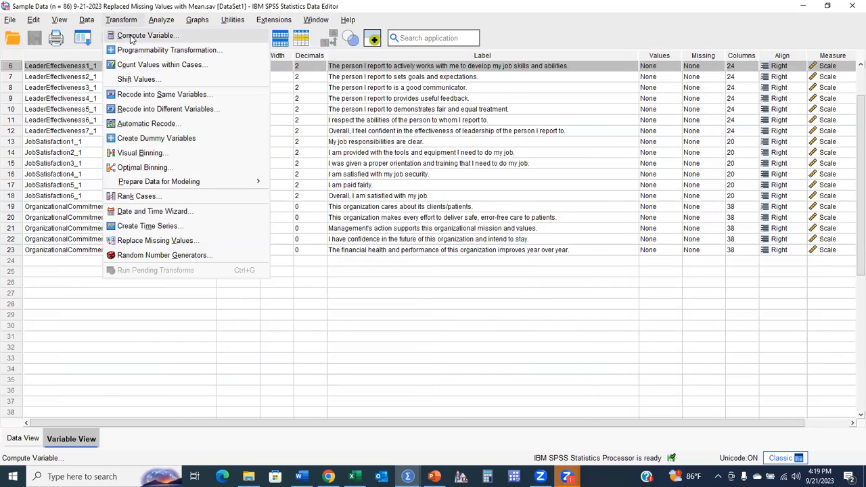
{"action": "left_click", "coordinate": [132, 38]}
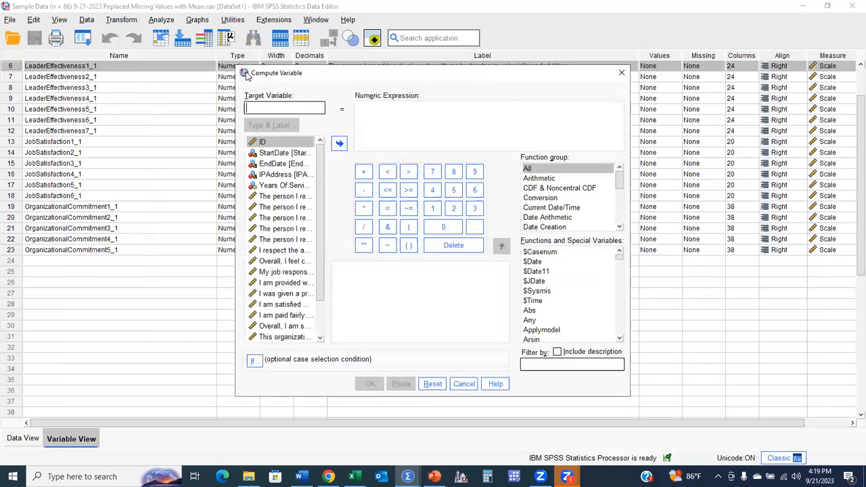
{"action": "type", "text": "LeaderEffectivene"}
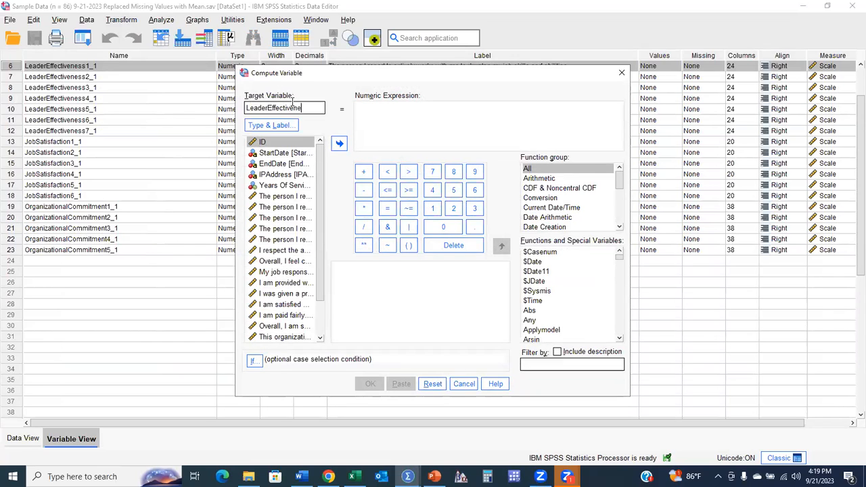
{"action": "type", "text": "ss_Overall"}
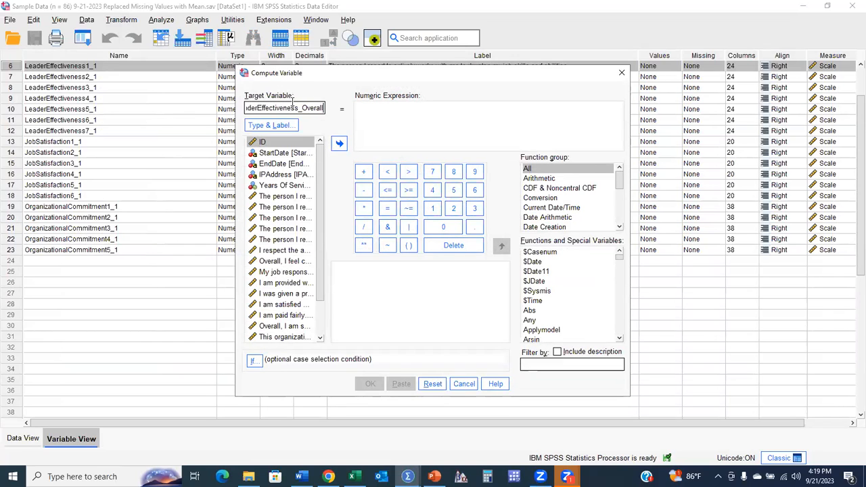
{"action": "key", "text": "BackSpace"}
{"action": "key", "text": "BackSpace"}
{"action": "key", "text": "BackSpace"}
{"action": "key", "text": "BackSpace"}
{"action": "key", "text": "BackSpace"}
{"action": "key", "text": "BackSpace"}
{"action": "key", "text": "BackSpace"}
{"action": "key", "text": "BackSpace"}
{"action": "type", "text": "_Mean"}
Begin the numeric expression with the function "mean("
{"action": "left_click", "coordinate": [369, 115]}
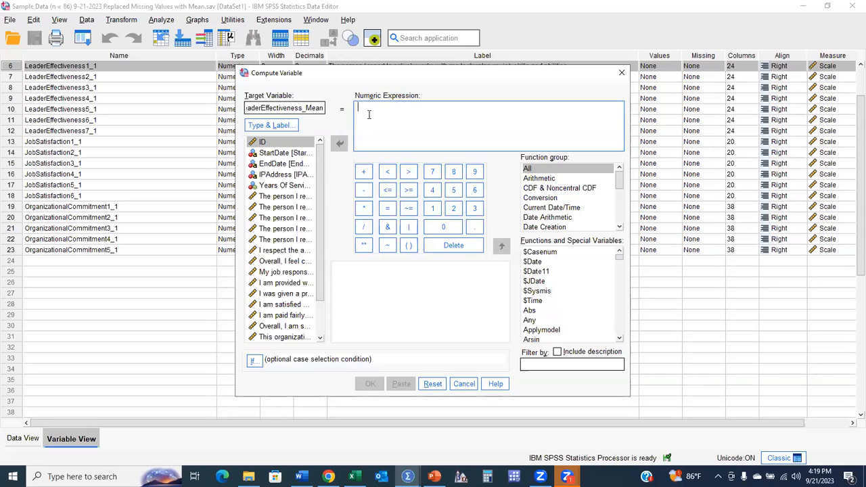
{"action": "type", "text": "mean"}
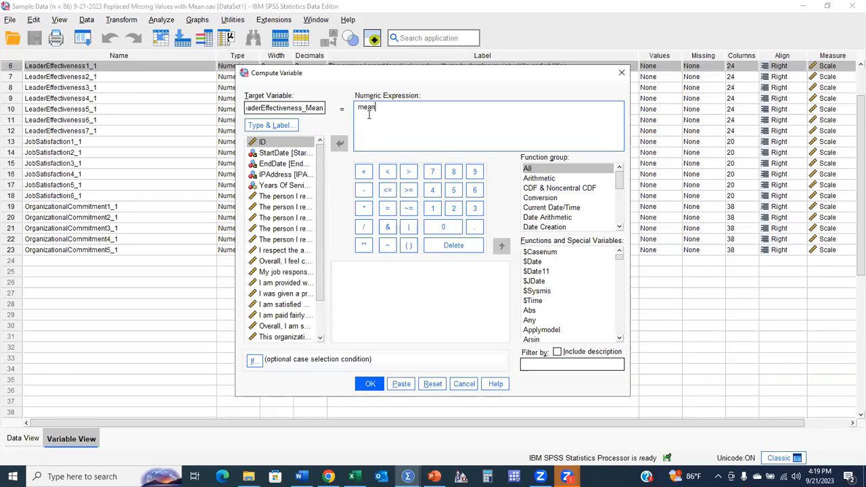
{"action": "key", "text": "BackSpace"}
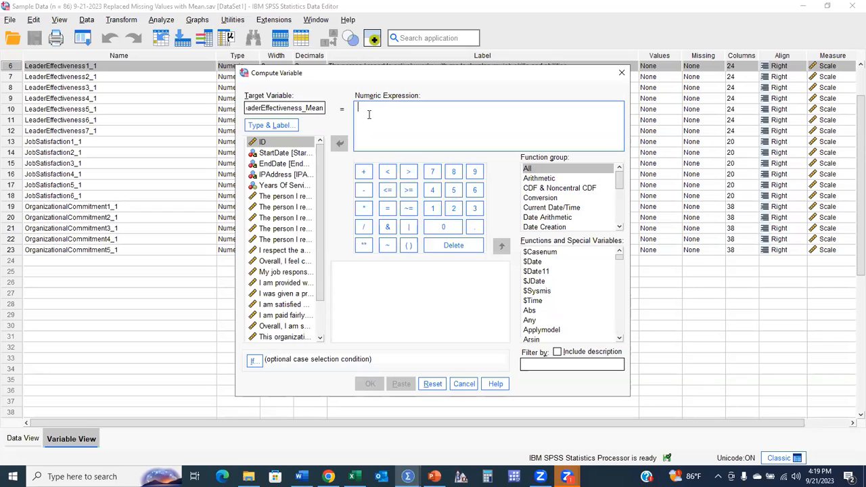
{"action": "type", "text": "mean("}
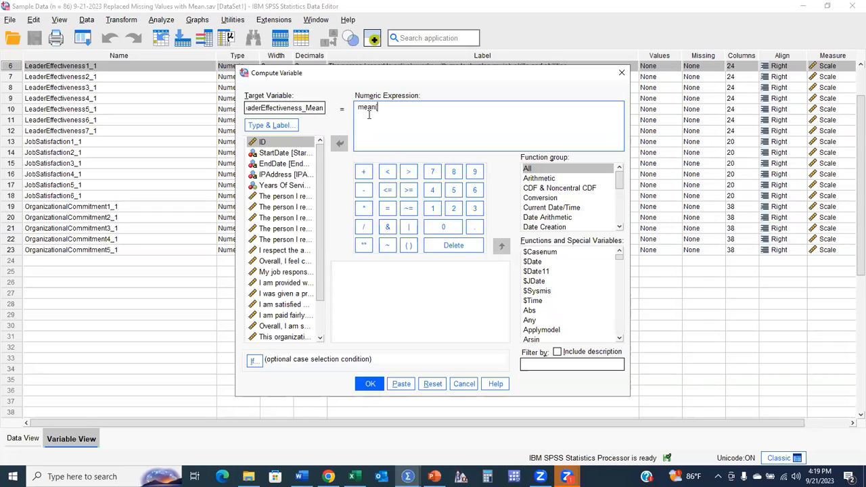
{"action": "double_click", "coordinate": [284, 197]}
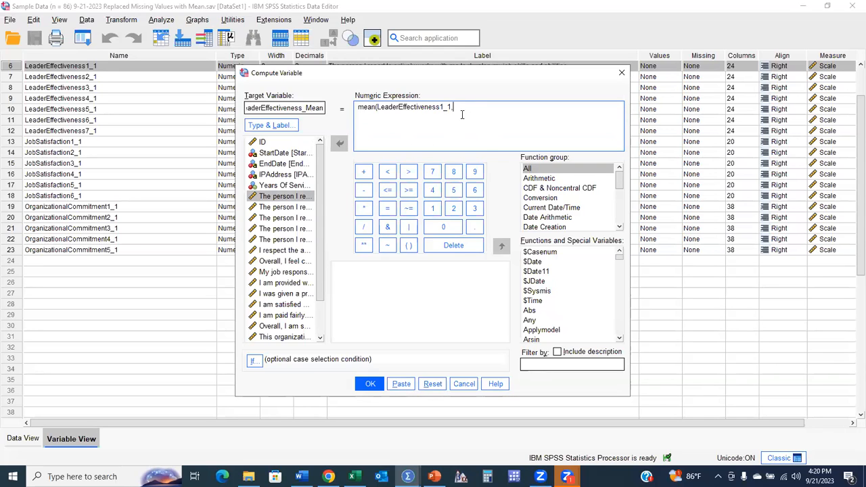
{"action": "type", "text": ","}
{"action": "double_click", "coordinate": [296, 207]}
{"action": "type", "text": ","}
{"action": "double_click", "coordinate": [296, 218]}
{"action": "type", "text": ","}
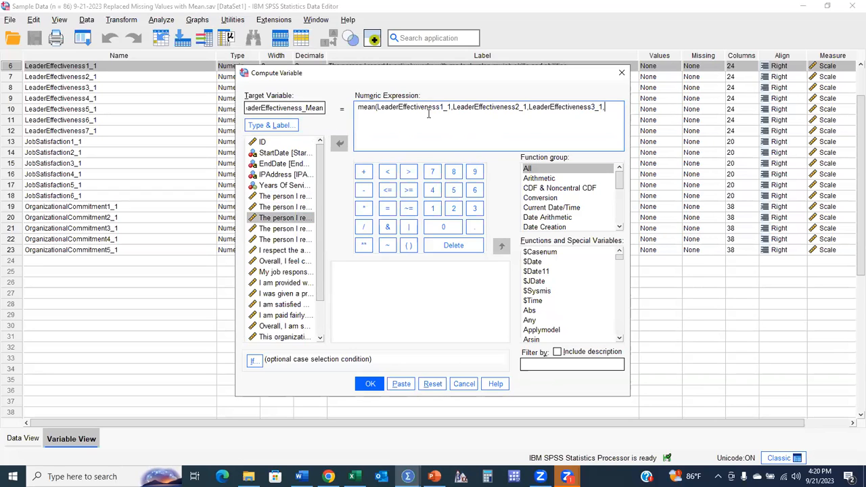
{"action": "left_click", "coordinate": [382, 111], "text": "shift"}
{"action": "key", "text": "BackSpace"}
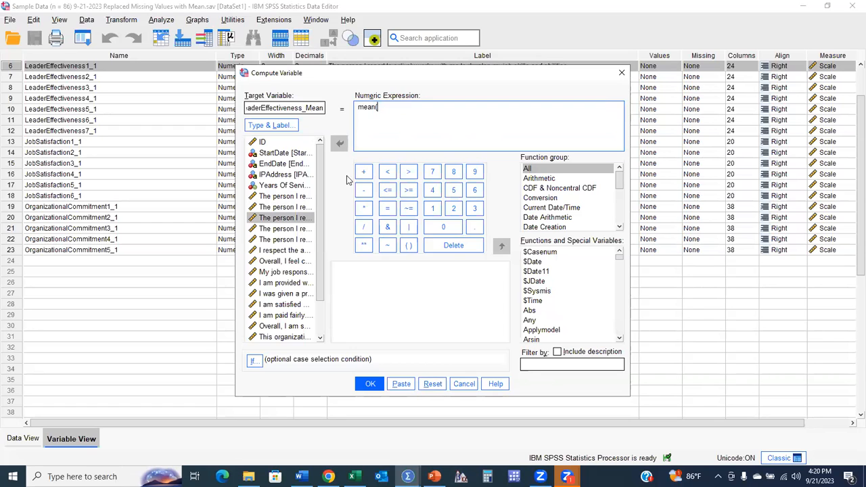
Show variable names instead of labels in the Compute Variable source list and widen the dialog to fit them
{"action": "right_click", "coordinate": [301, 209]}
{"action": "left_click", "coordinate": [302, 221]}
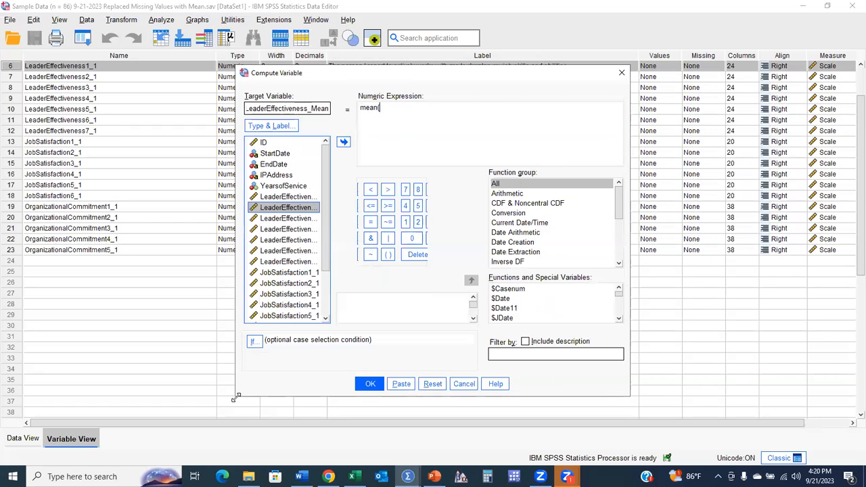
{"action": "left_click_drag", "start_coordinate": [237, 398], "coordinate": [112, 402]}
Complete the numeric expression as mean(LeaderEffectiveness1_1 to LeaderEffectiveness7_1)
{"action": "double_click", "coordinate": [202, 196]}
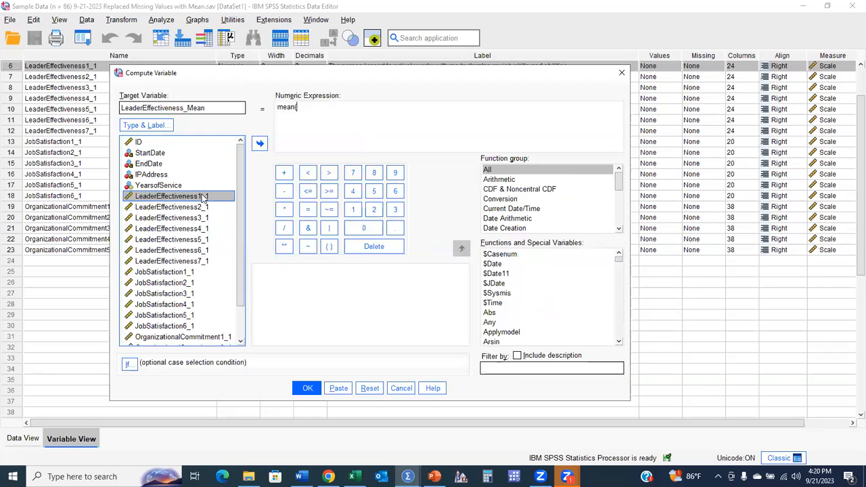
{"action": "type", "text": "to"}
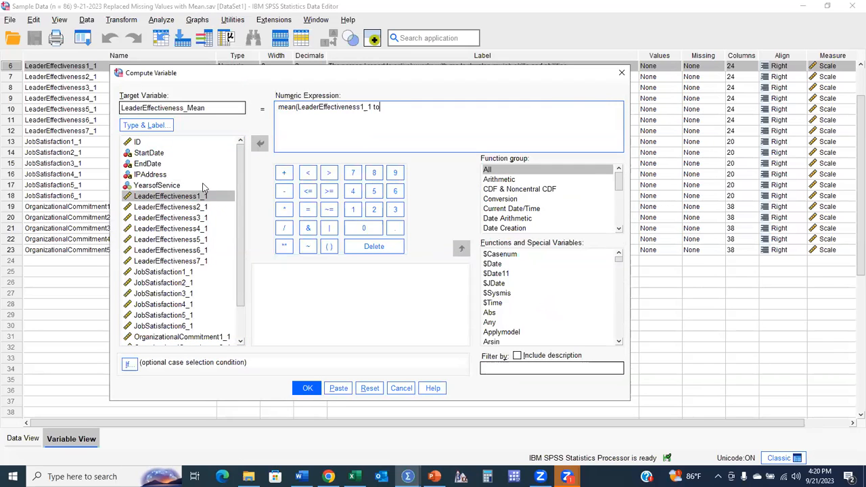
{"action": "left_click", "coordinate": [194, 262]}
{"action": "double_click", "coordinate": [194, 262]}
{"action": "type", "text": ")"}
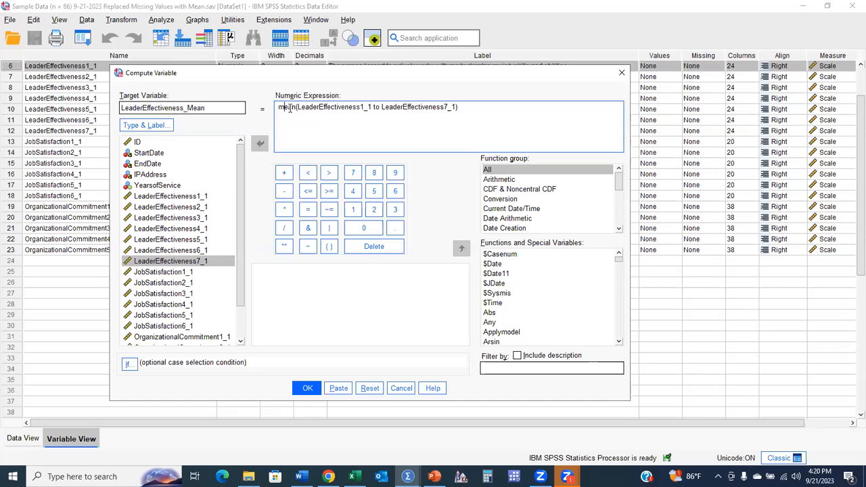
Check the expression's item range against the variable list and run the computation of LeaderEffectiveness_Mean
{"action": "left_click_drag", "start_coordinate": [297, 107], "coordinate": [456, 105]}
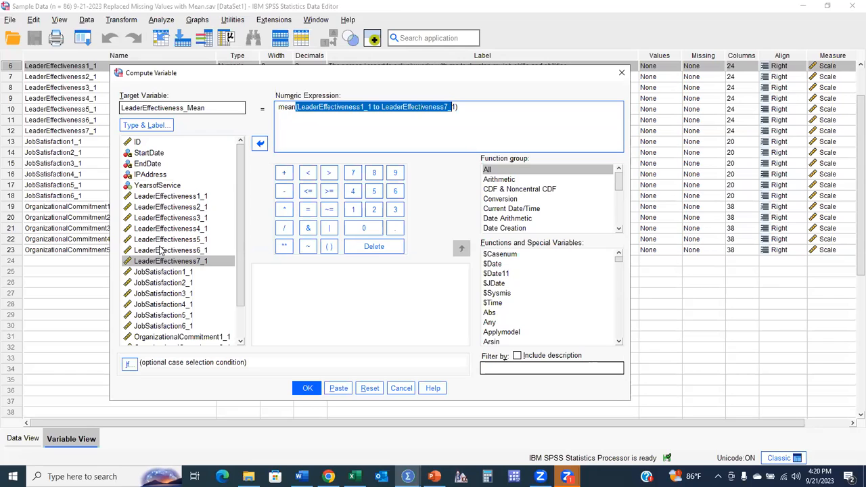
{"action": "left_click", "coordinate": [198, 196]}
{"action": "left_click", "coordinate": [195, 262]}
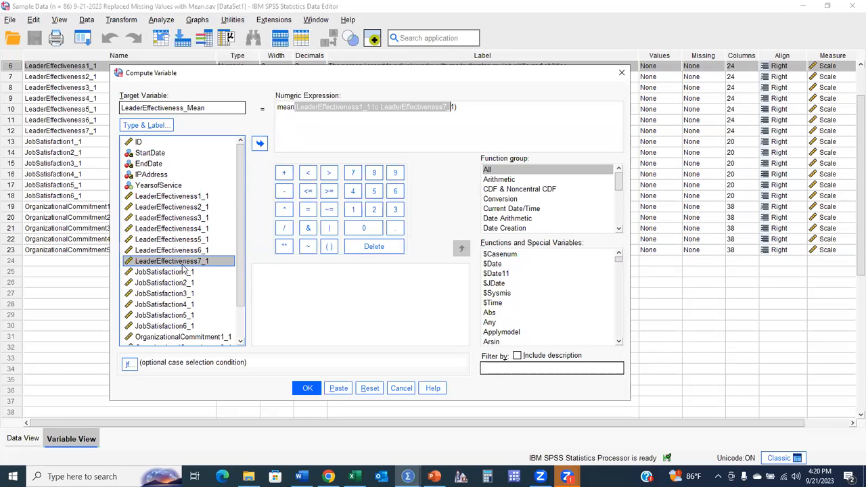
{"action": "left_click", "coordinate": [472, 124]}
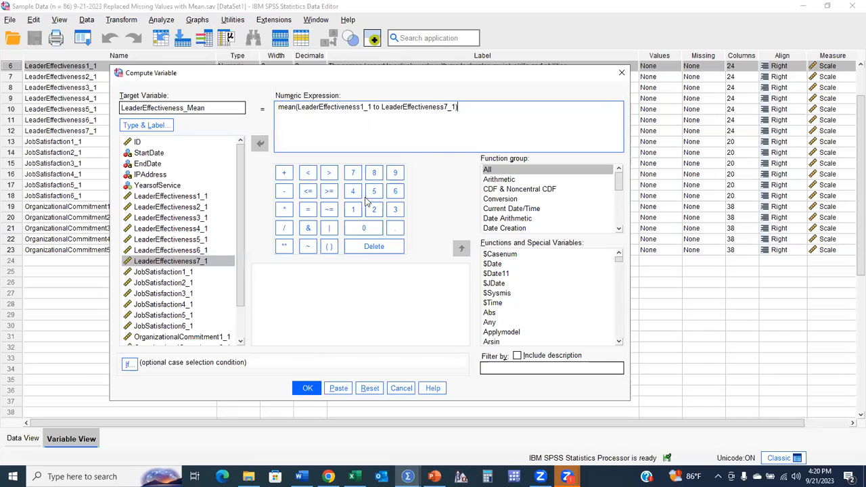
{"action": "left_click", "coordinate": [307, 388]}
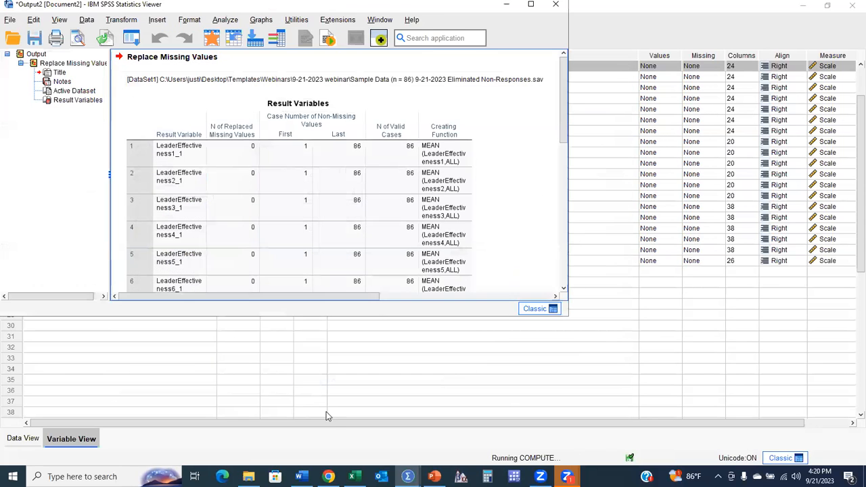
Bring up the LeaderEffectiveness_Mean column in the data and look through its case values
{"action": "left_click", "coordinate": [608, 316]}
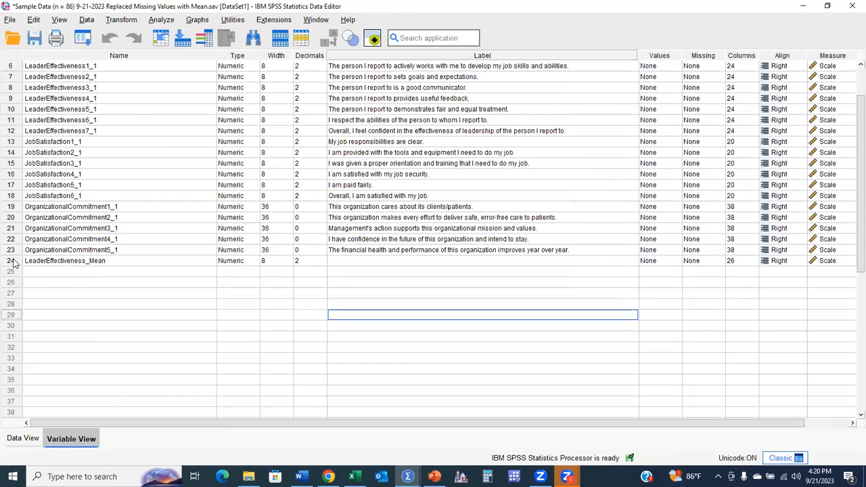
{"action": "double_click", "coordinate": [12, 262]}
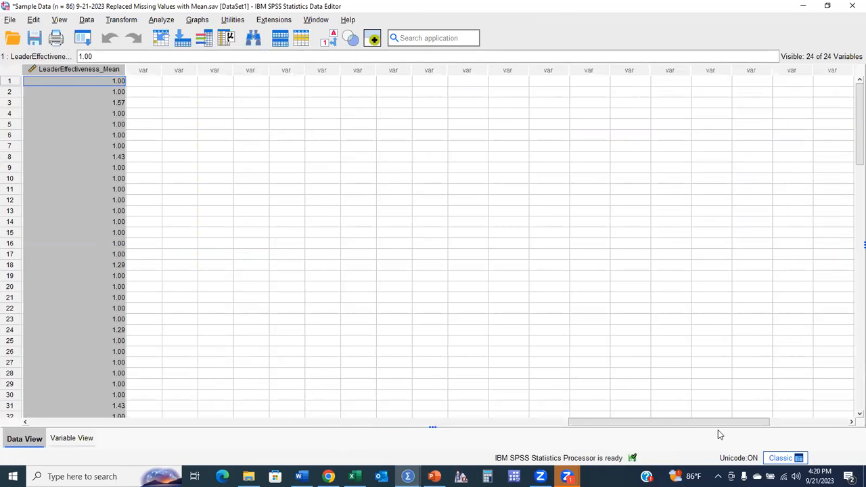
{"action": "left_click_drag", "start_coordinate": [673, 421], "coordinate": [608, 413]}
{"action": "scroll", "coordinate": [460, 104], "scroll_direction": "down", "scroll_amount": 19}
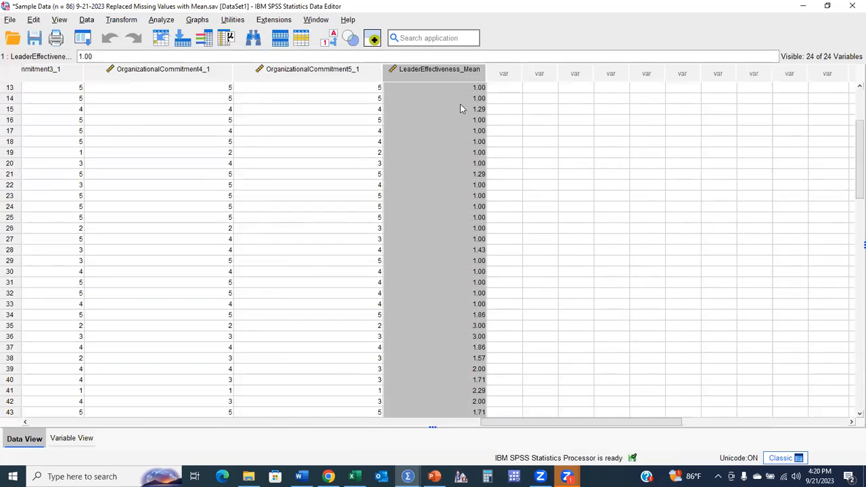
{"action": "scroll", "coordinate": [457, 106], "scroll_direction": "up", "scroll_amount": 19}
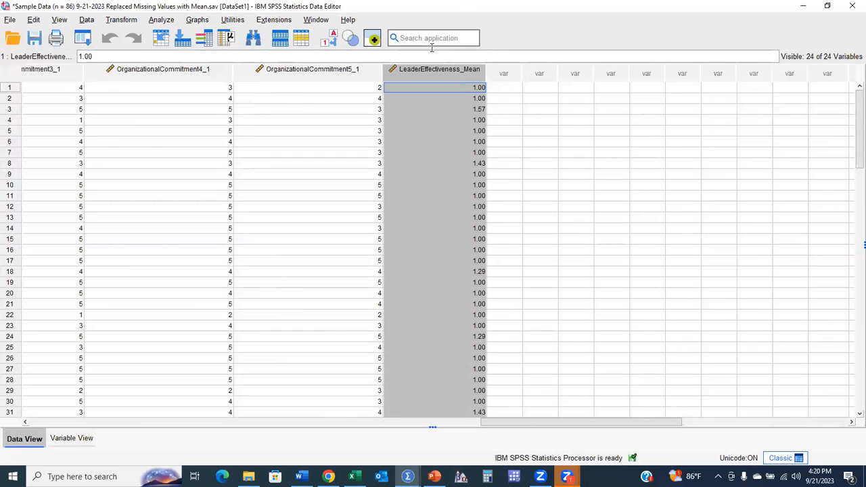
Start another Compute Variable transformation with JobSatisfaction_Mean as the target variable
{"action": "left_click", "coordinate": [156, 20]}
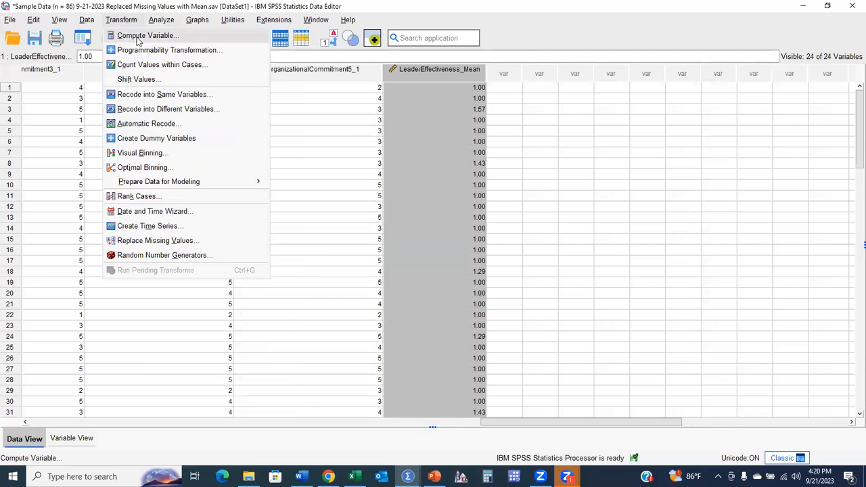
{"action": "left_click", "coordinate": [143, 35]}
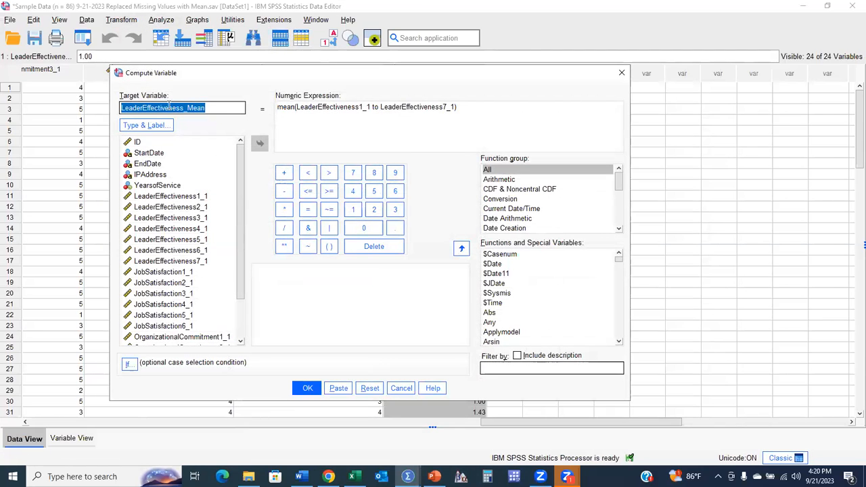
{"action": "left_click_drag", "start_coordinate": [186, 103], "coordinate": [60, 103]}
{"action": "type", "text": "JobSatisfacti"}
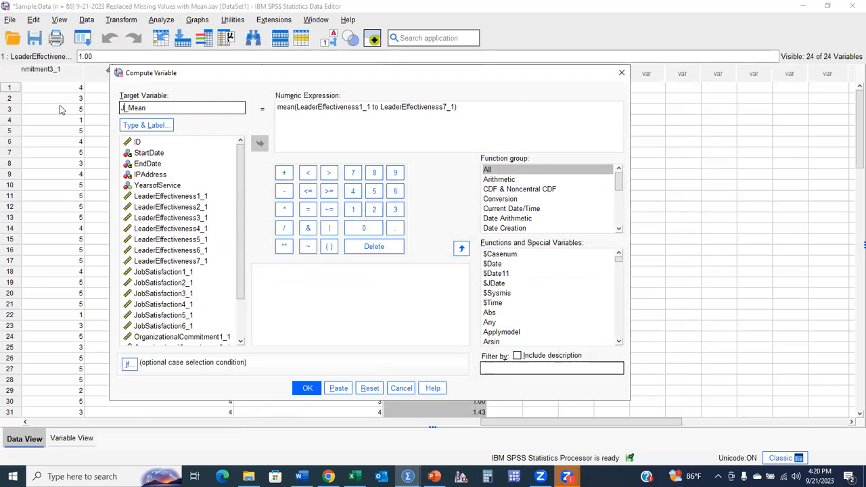
{"action": "type", "text": "on"}
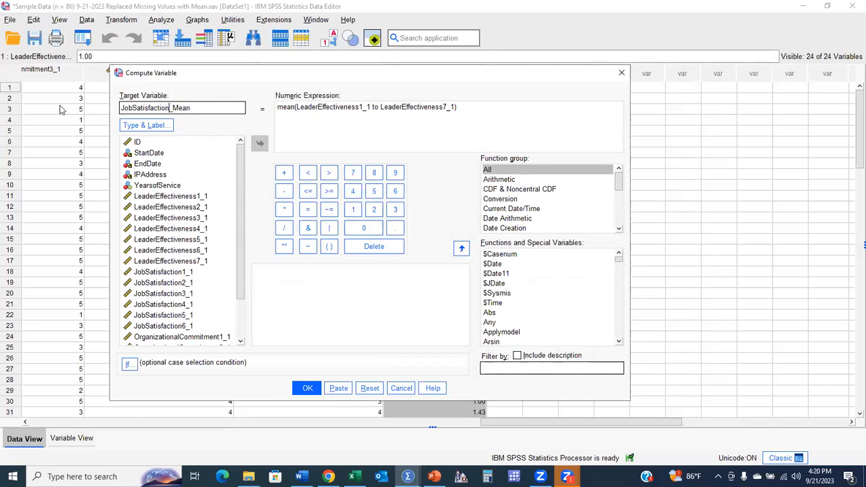
Replace the numeric expression with mean(JobSatisfaction1_1 to JobSatisfaction6_1), run the computation and return to the data
{"action": "left_click_drag", "start_coordinate": [557, 113], "coordinate": [299, 108]}
{"action": "key", "text": "Delete"}
{"action": "double_click", "coordinate": [185, 272]}
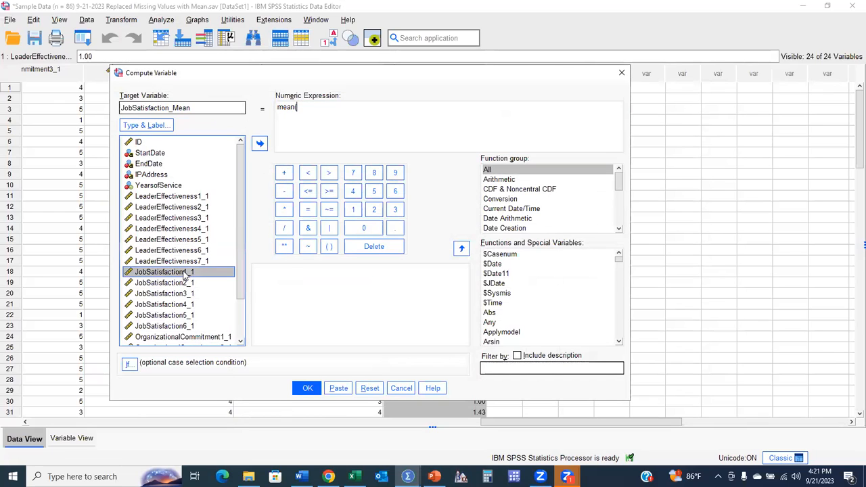
{"action": "type", "text": "to"}
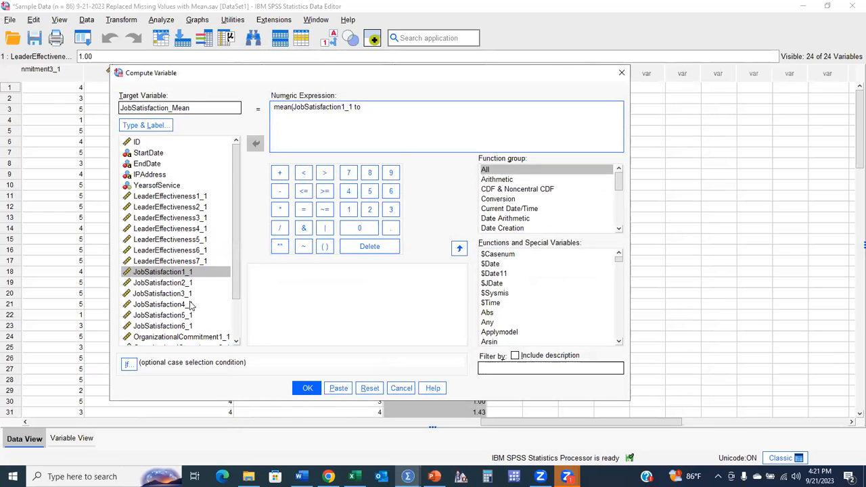
{"action": "double_click", "coordinate": [183, 327]}
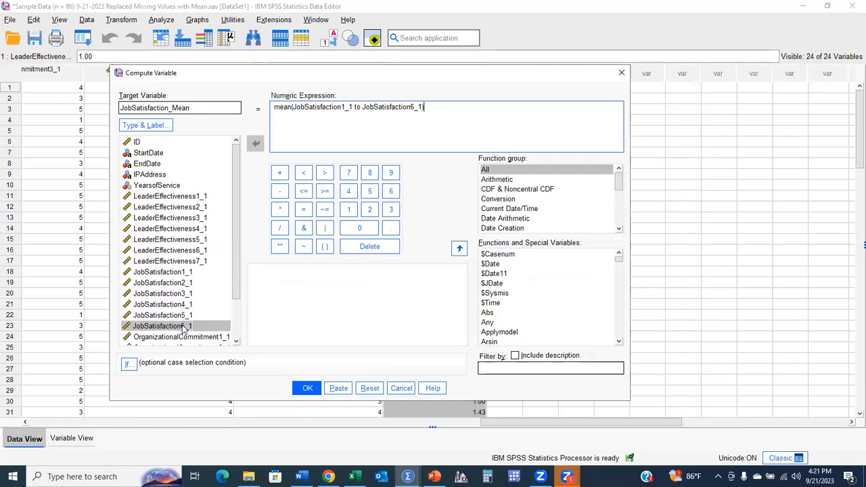
{"action": "left_click", "coordinate": [307, 388]}
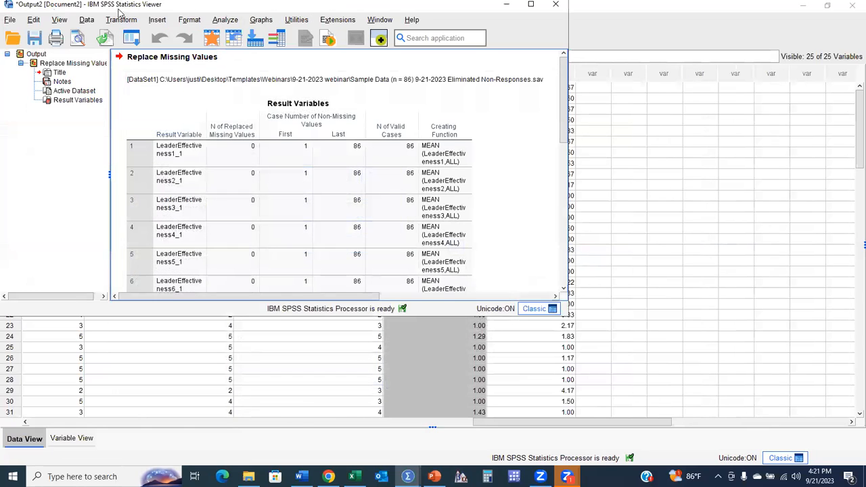
{"action": "left_click", "coordinate": [629, 158]}
Recall Compute Variable and rename the target variable as OrganizationalCommitment_Mean
{"action": "left_click", "coordinate": [81, 38]}
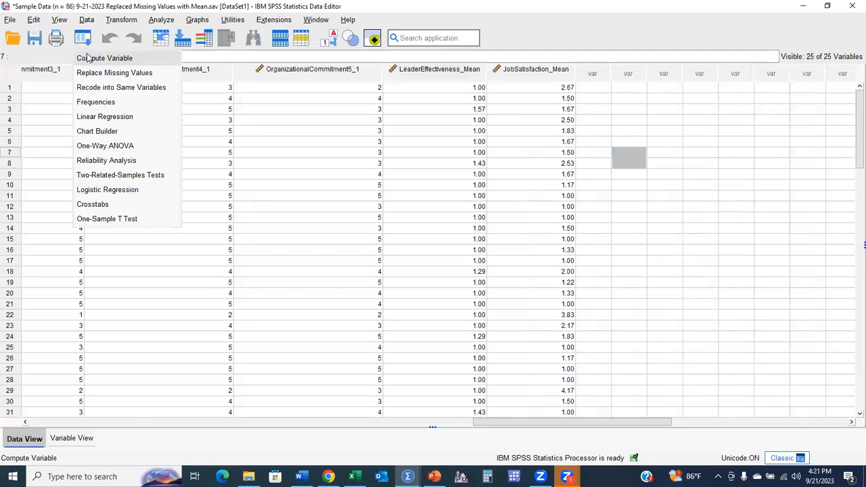
{"action": "left_click", "coordinate": [95, 59]}
{"action": "left_click_drag", "start_coordinate": [168, 108], "coordinate": [70, 105]}
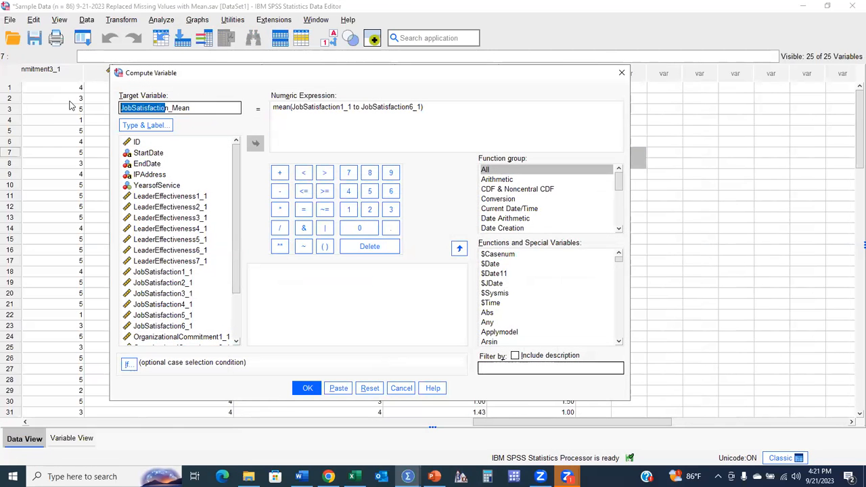
{"action": "type", "text": "Organizational"}
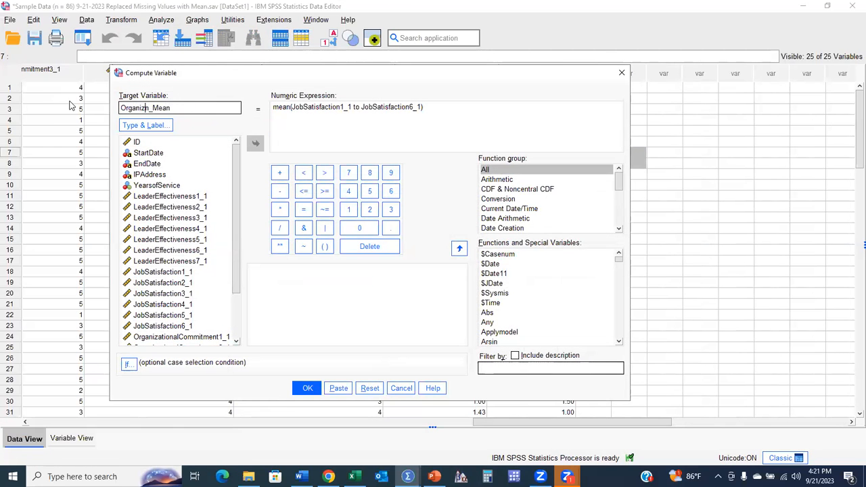
{"action": "type", "text": "Commitment"}
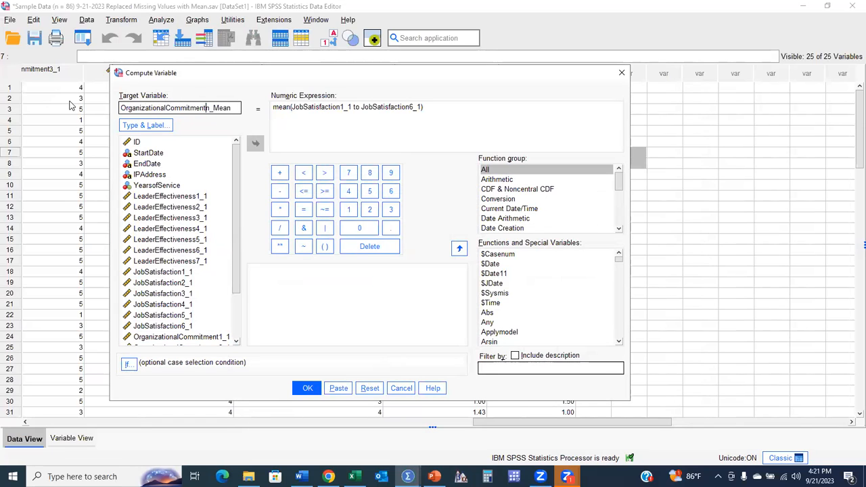
Compute the target as mean(OrganizationalCommitment1_1 to OrganizationalCommitment5_1), and select the three composite mean columns in the data
{"action": "left_click_drag", "start_coordinate": [424, 107], "coordinate": [293, 108]}
{"action": "key", "text": "BackSpace"}
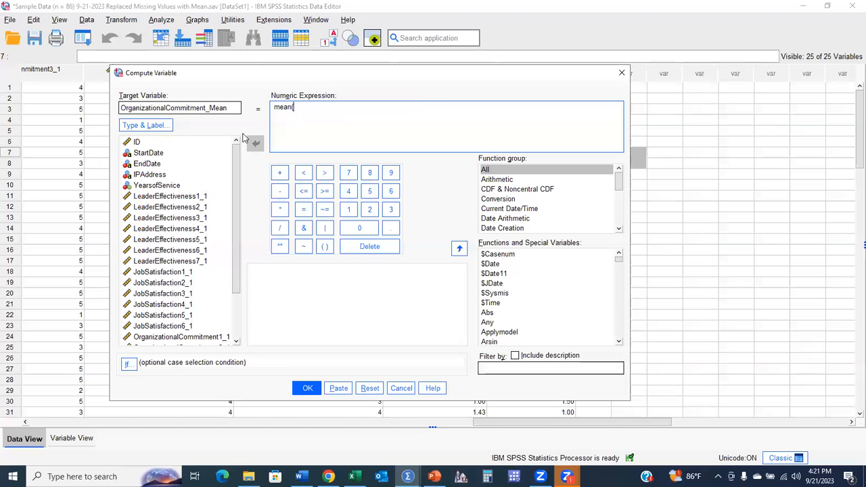
{"action": "scroll", "coordinate": [198, 238], "scroll_direction": "down", "scroll_amount": 2}
{"action": "double_click", "coordinate": [187, 277]}
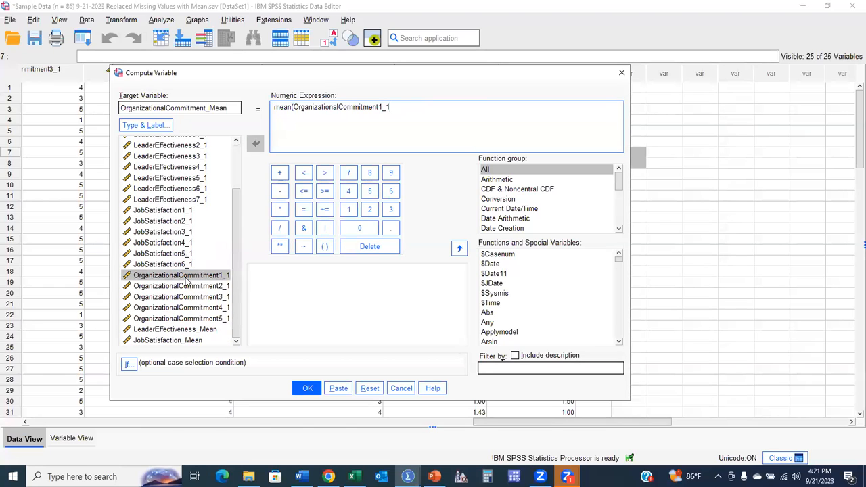
{"action": "type", "text": "to"}
{"action": "double_click", "coordinate": [191, 319]}
{"action": "type", "text": ")"}
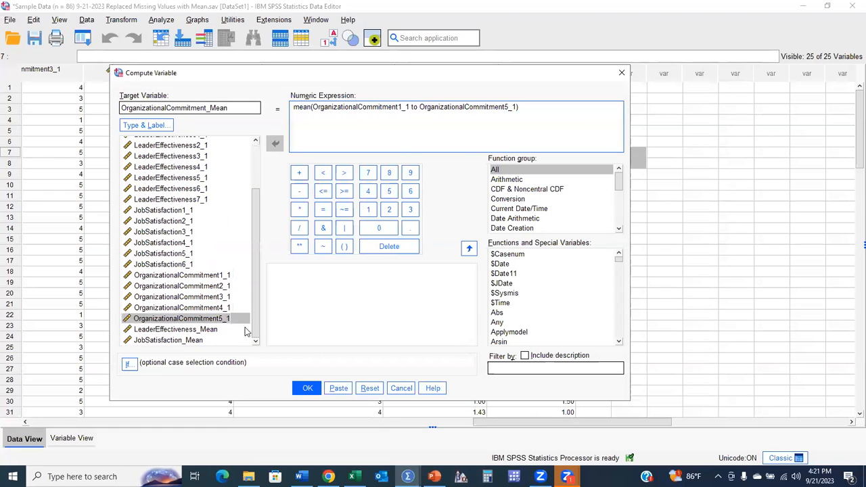
{"action": "left_click", "coordinate": [306, 388]}
{"action": "left_click", "coordinate": [596, 185]}
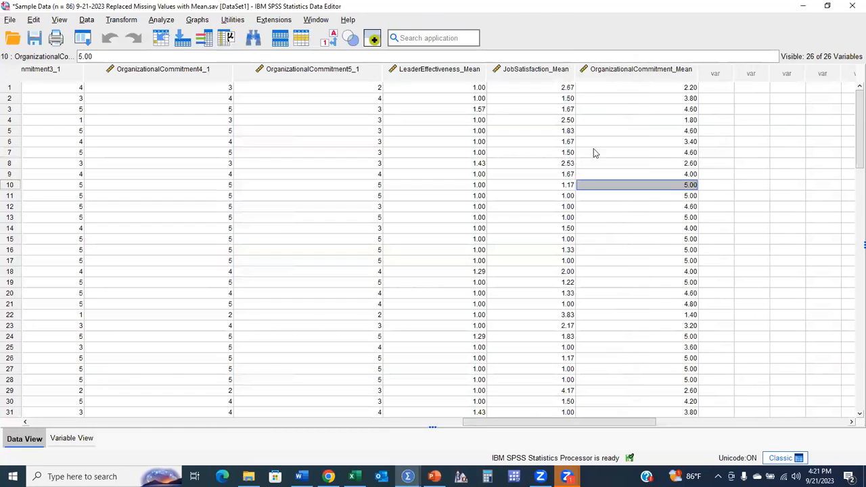
{"action": "left_click_drag", "start_coordinate": [452, 71], "coordinate": [628, 76]}
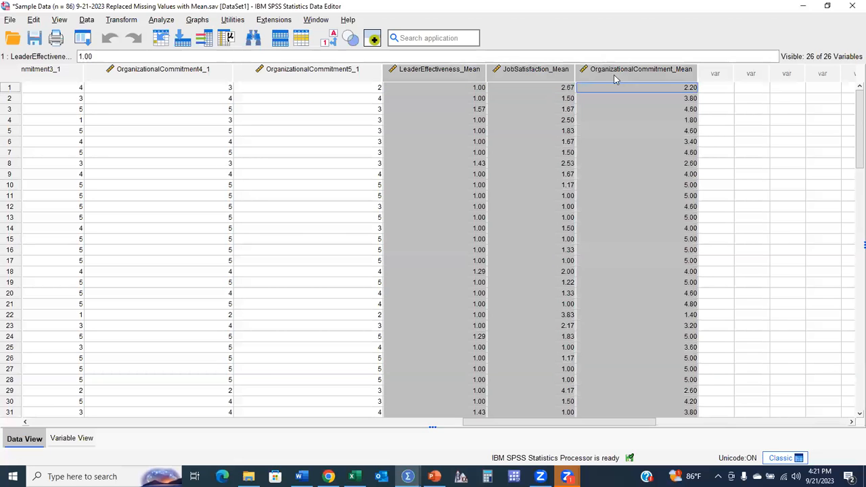
Switch to PowerPoint and read the Create Composite Scores slide's guidance on removing univariate outliers by z-score
{"action": "left_click", "coordinate": [435, 477]}
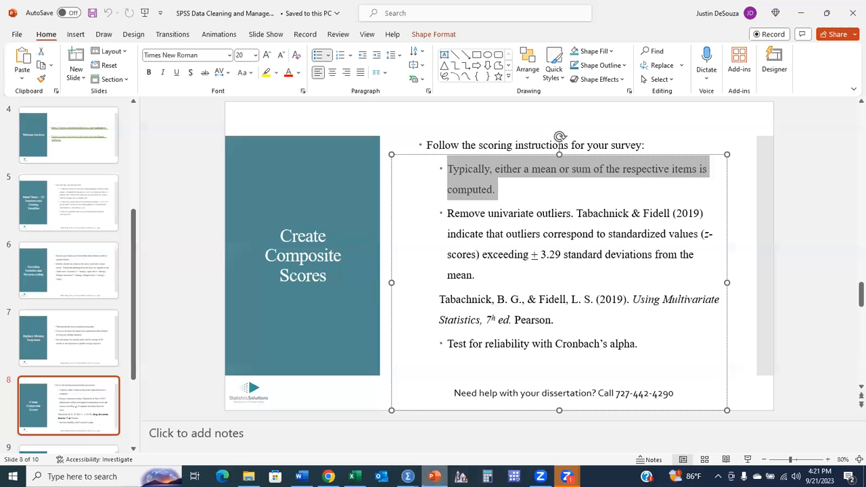
{"action": "left_click_drag", "start_coordinate": [449, 216], "coordinate": [513, 269]}
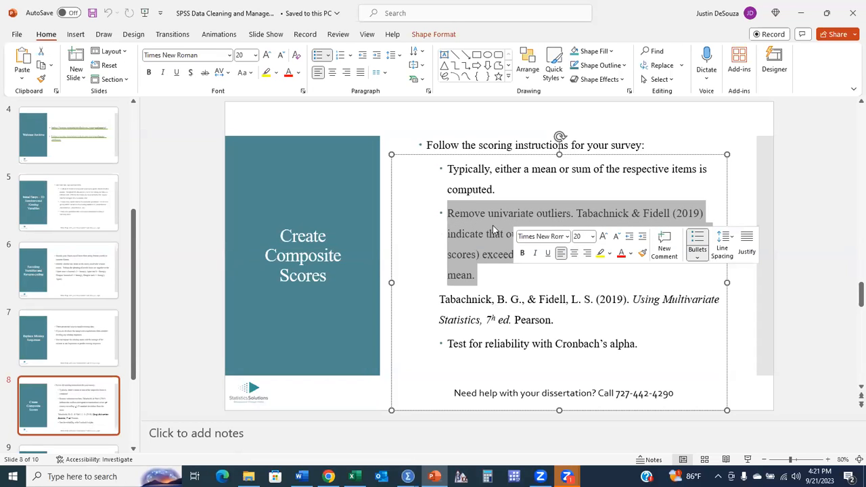
{"action": "left_click", "coordinate": [491, 268]}
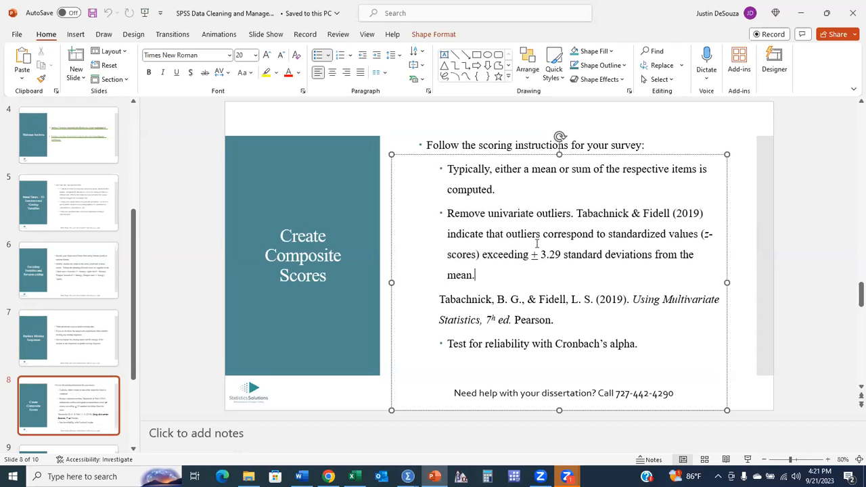
{"action": "left_click_drag", "start_coordinate": [484, 268], "coordinate": [584, 215]}
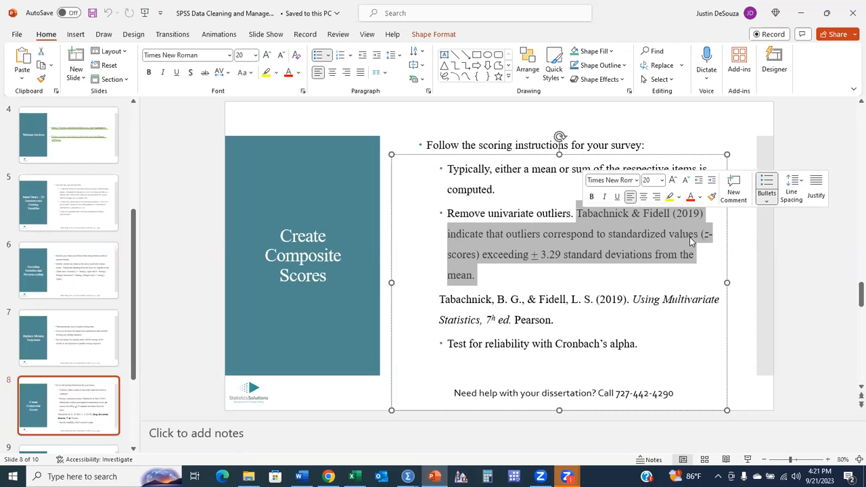
{"action": "left_click", "coordinate": [547, 252]}
{"action": "left_click_drag", "start_coordinate": [535, 254], "coordinate": [633, 252]}
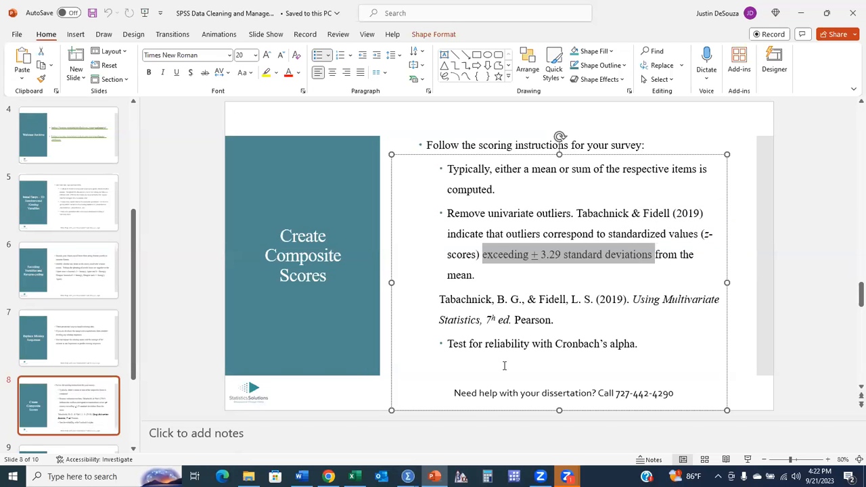
Switch back to the SPSS dataset and set up Descriptives for LeaderEffectiveness_Mean, JobSatisfaction_Mean and OrganizationalCommitment_Mean
{"action": "left_click", "coordinate": [408, 477]}
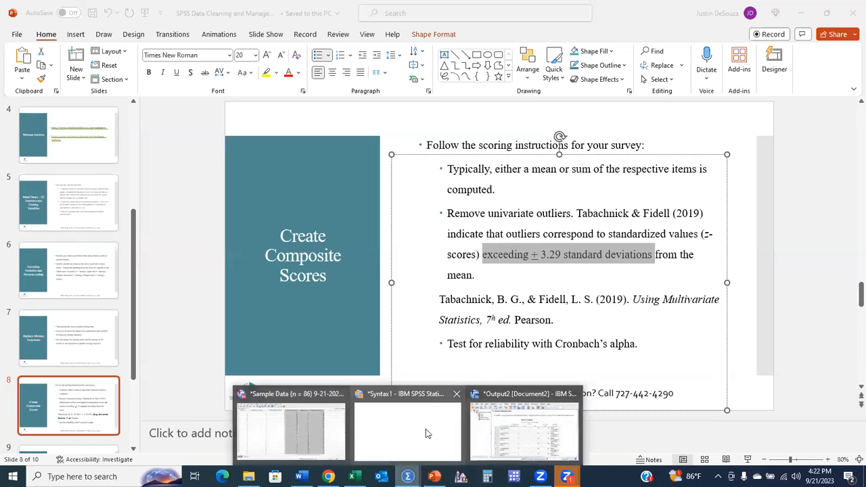
{"action": "left_click", "coordinate": [332, 430]}
{"action": "left_click", "coordinate": [166, 21]}
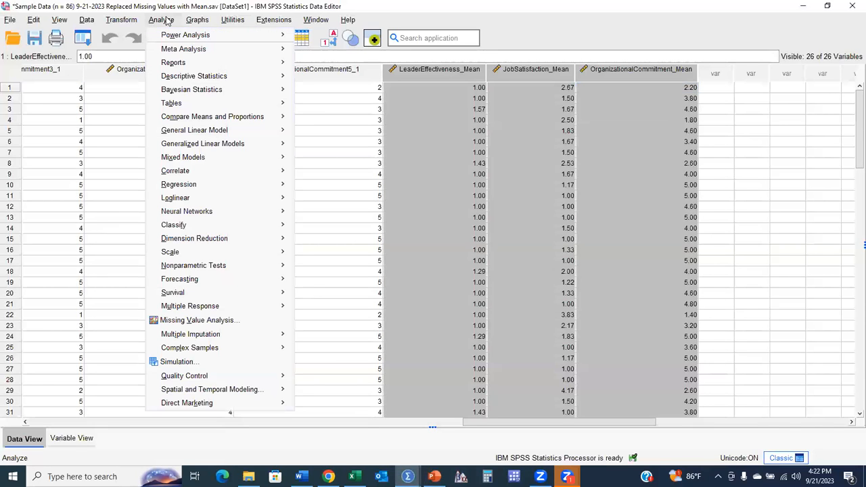
{"action": "mouse_move", "coordinate": [203, 77]}
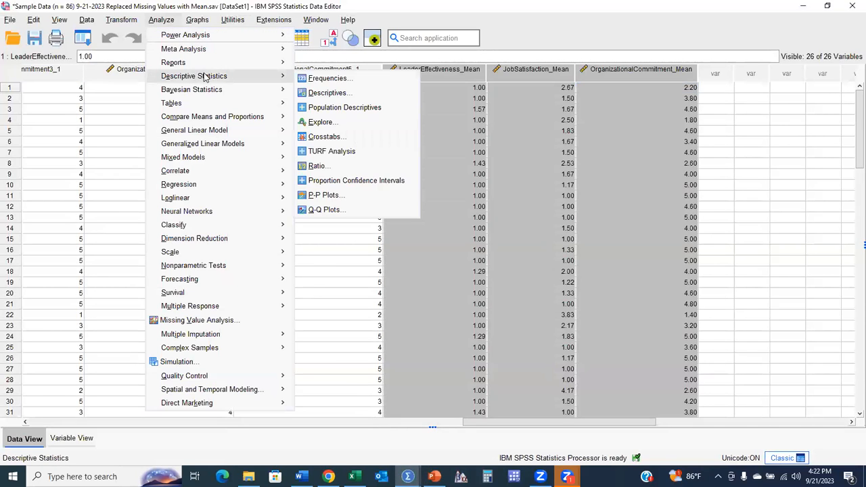
{"action": "left_click", "coordinate": [336, 93]}
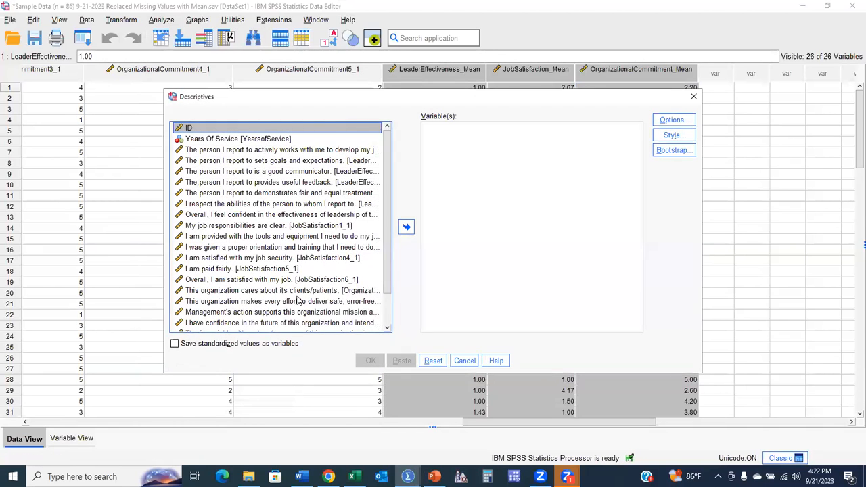
{"action": "scroll", "coordinate": [283, 228], "scroll_direction": "down", "scroll_amount": 2}
{"action": "left_click", "coordinate": [250, 308]}
{"action": "left_click", "coordinate": [252, 316], "text": "shift"}
{"action": "left_click", "coordinate": [255, 328], "text": "shift"}
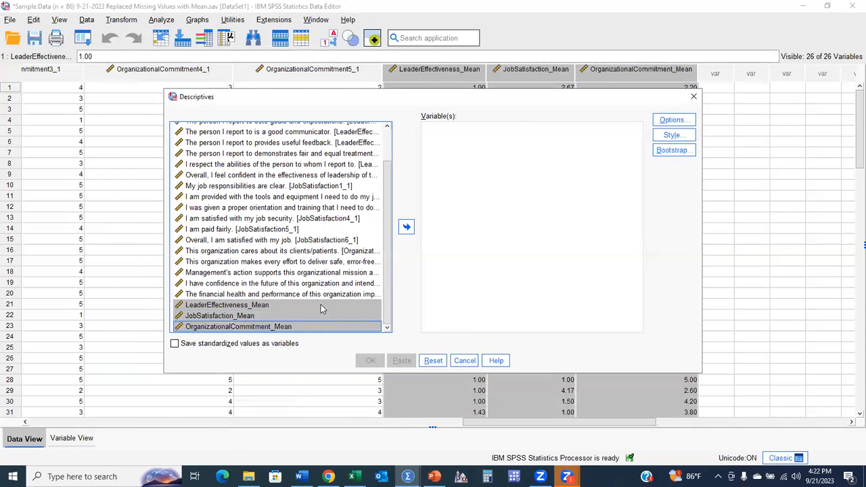
{"action": "left_click", "coordinate": [407, 228]}
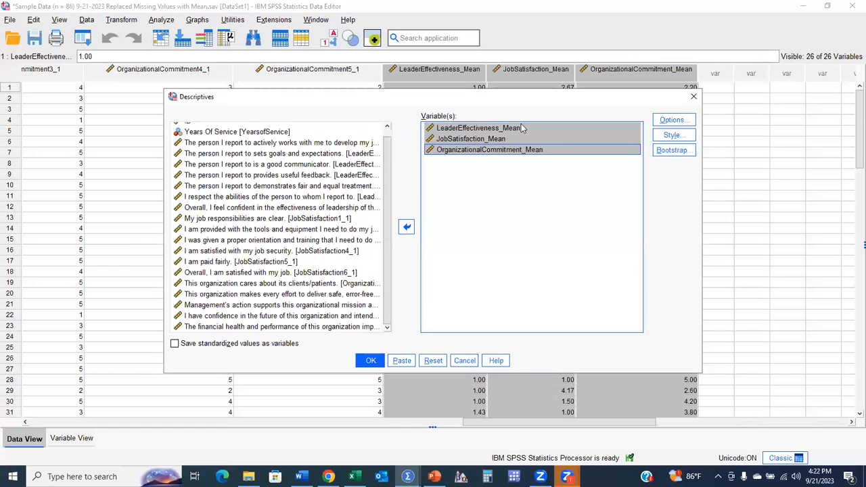
Enable saving standardized values as variables, run the Descriptives analysis and show the new z-score columns in the data
{"action": "left_click", "coordinate": [175, 344]}
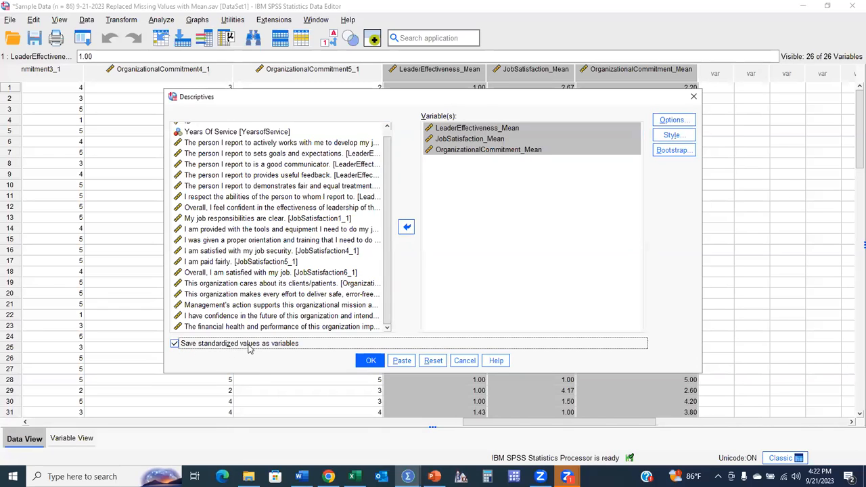
{"action": "left_click", "coordinate": [366, 363]}
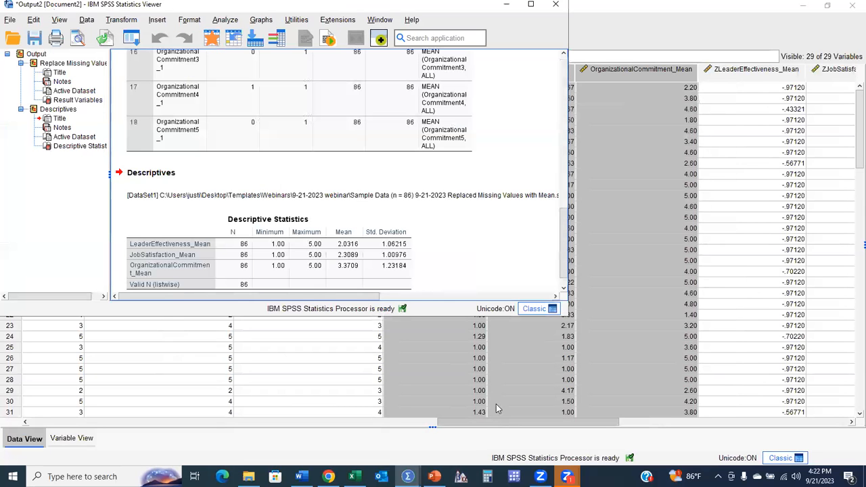
{"action": "left_click_drag", "start_coordinate": [567, 424], "coordinate": [660, 420]}
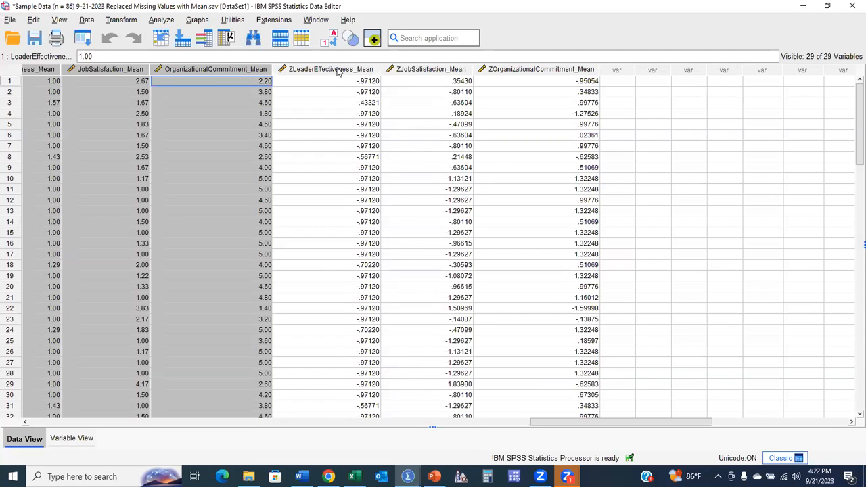
Compare the three composite mean columns with their matching standardized z-score columns in the data
{"action": "left_click", "coordinate": [522, 424]}
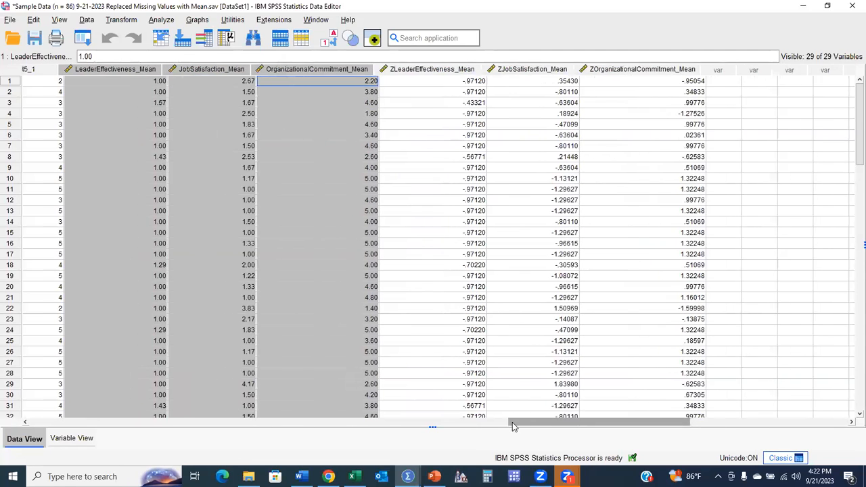
{"action": "left_click", "coordinate": [160, 72]}
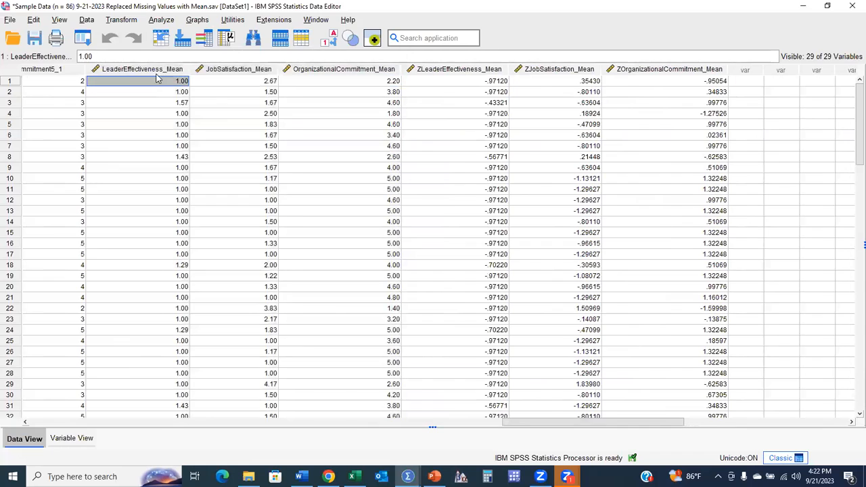
{"action": "left_click", "coordinate": [468, 71], "text": "ctrl"}
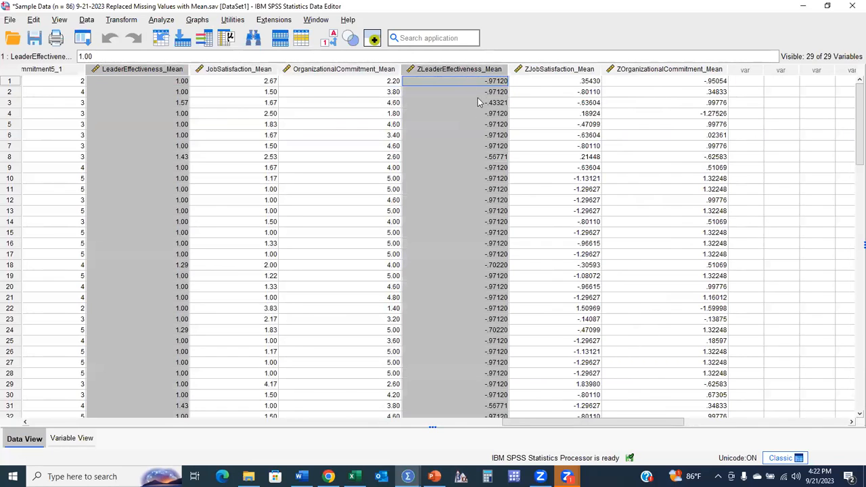
{"action": "left_click", "coordinate": [238, 70]}
{"action": "left_click", "coordinate": [318, 71]}
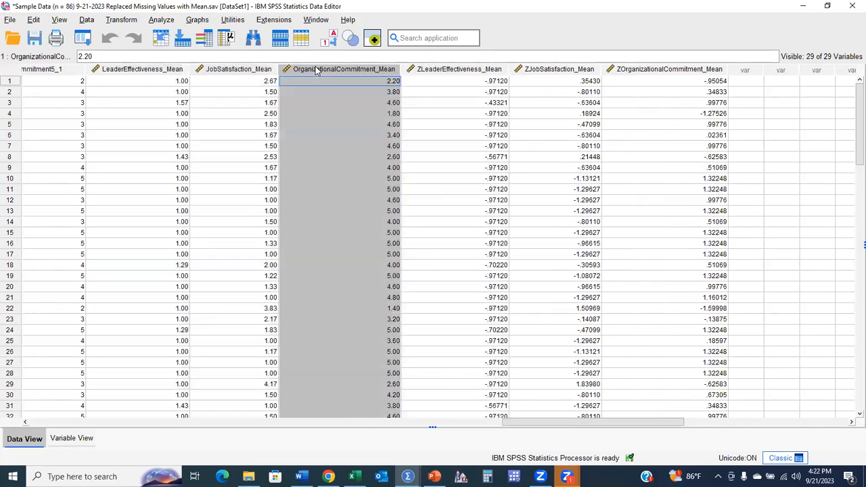
{"action": "left_click", "coordinate": [586, 70]}
{"action": "left_click", "coordinate": [621, 71]}
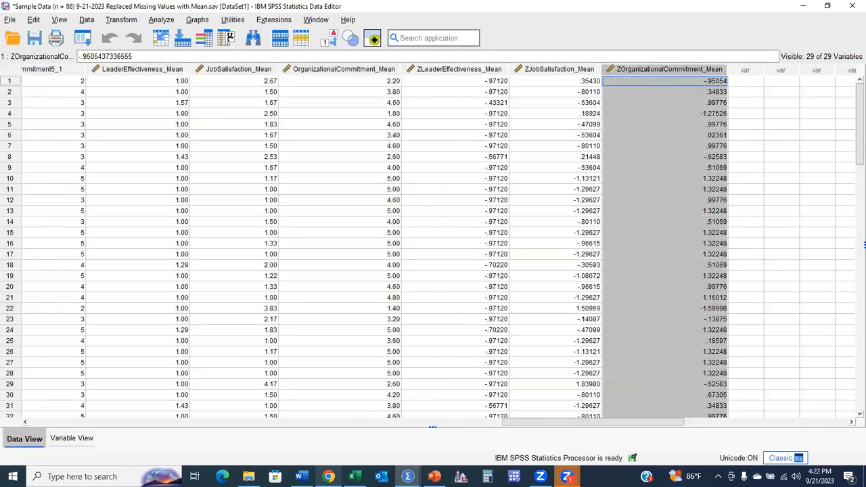
Switch to PowerPoint and review the ± 3.29 standard deviations outlier criterion on the Create Composite Scores slide
{"action": "left_click", "coordinate": [434, 477]}
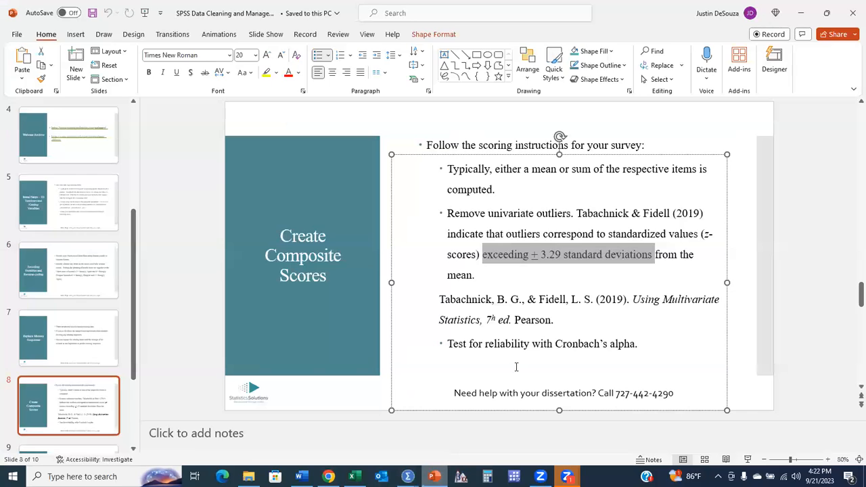
{"action": "left_click", "coordinate": [535, 254]}
{"action": "left_click_drag", "start_coordinate": [534, 255], "coordinate": [602, 255]}
{"action": "left_click_drag", "start_coordinate": [575, 214], "coordinate": [711, 212]}
{"action": "left_click_drag", "start_coordinate": [534, 255], "coordinate": [573, 251]}
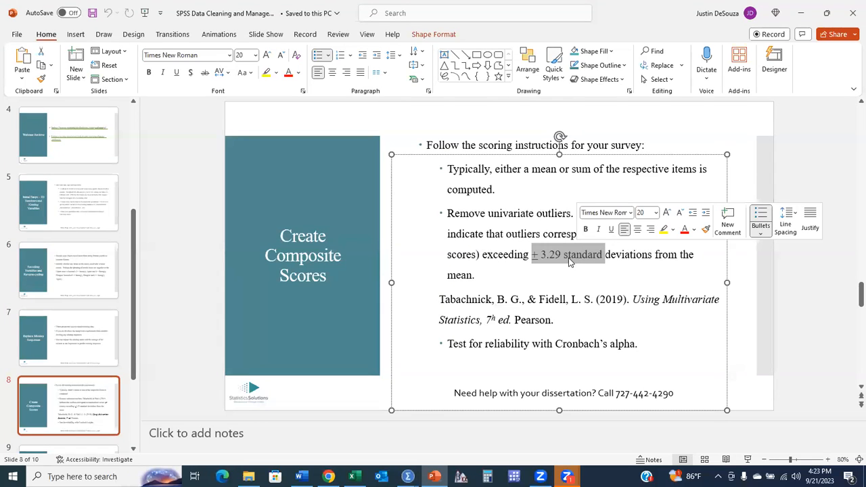
{"action": "left_click", "coordinate": [526, 234]}
Switch back to the SPSS dataset, sort the cases by ZLeaderEffectiveness_Mean in ascending order and inspect the lowest z-score
{"action": "left_click", "coordinate": [801, 13]}
{"action": "left_click", "coordinate": [473, 70]}
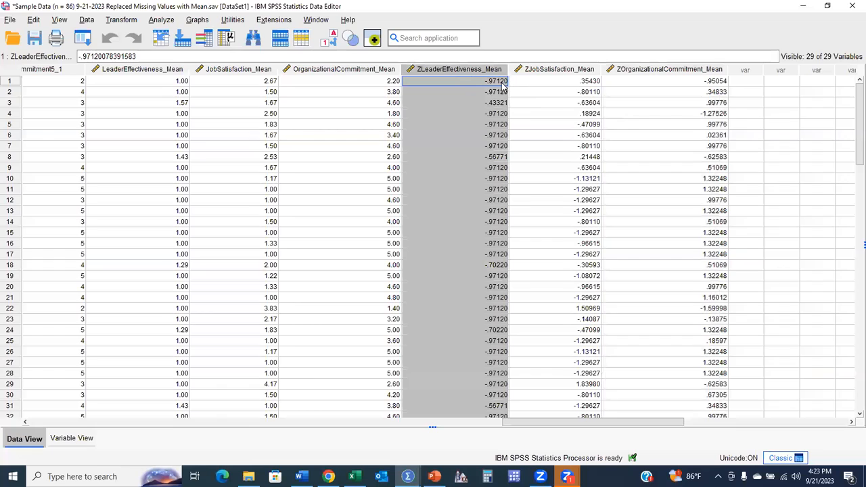
{"action": "right_click", "coordinate": [460, 72]}
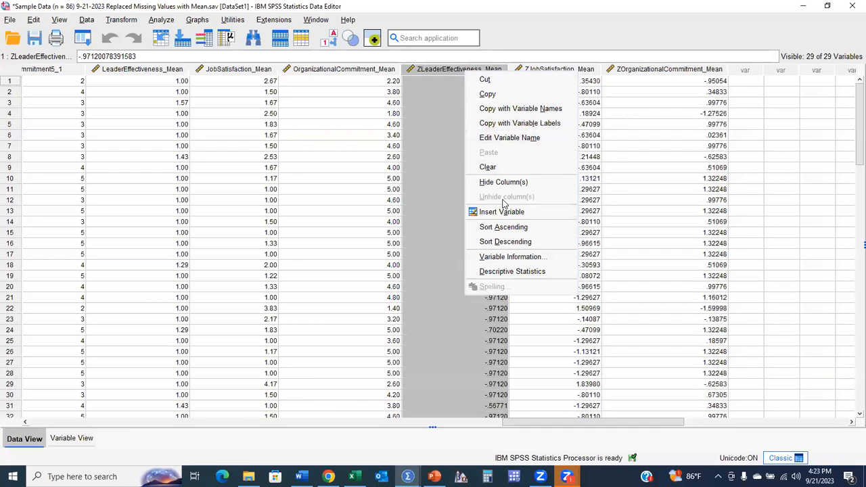
{"action": "left_click", "coordinate": [504, 228]}
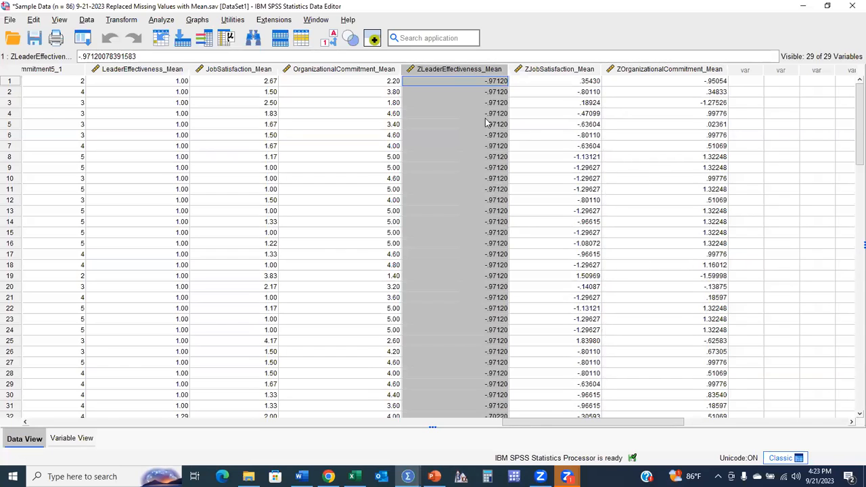
{"action": "left_click", "coordinate": [482, 85]}
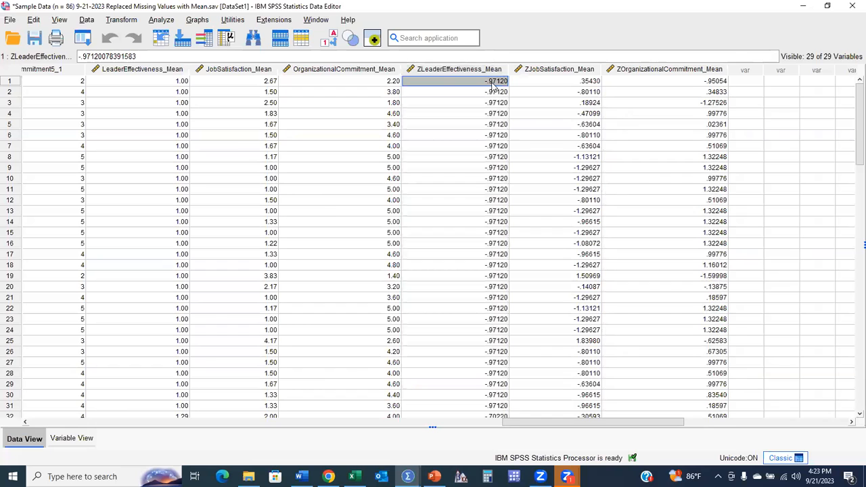
Check the ± 3.29 cutoff on the PowerPoint slide and return to the SPSS dataset
{"action": "left_click", "coordinate": [434, 476]}
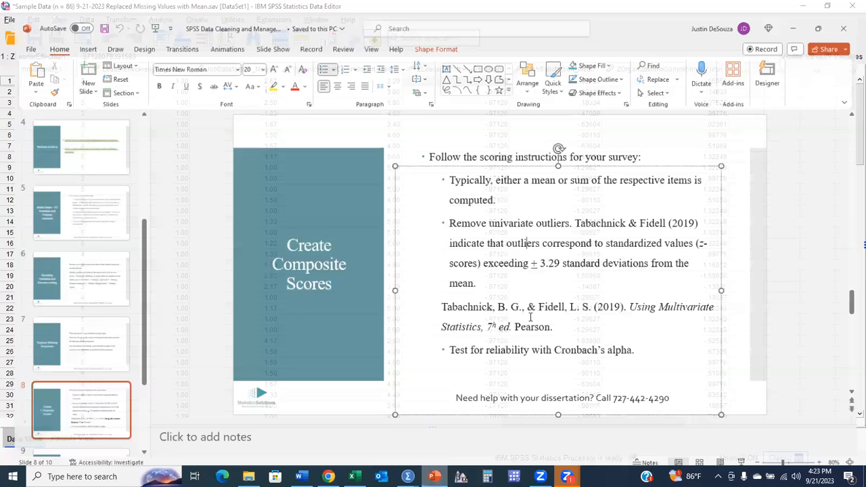
{"action": "left_click_drag", "start_coordinate": [532, 255], "coordinate": [561, 255]}
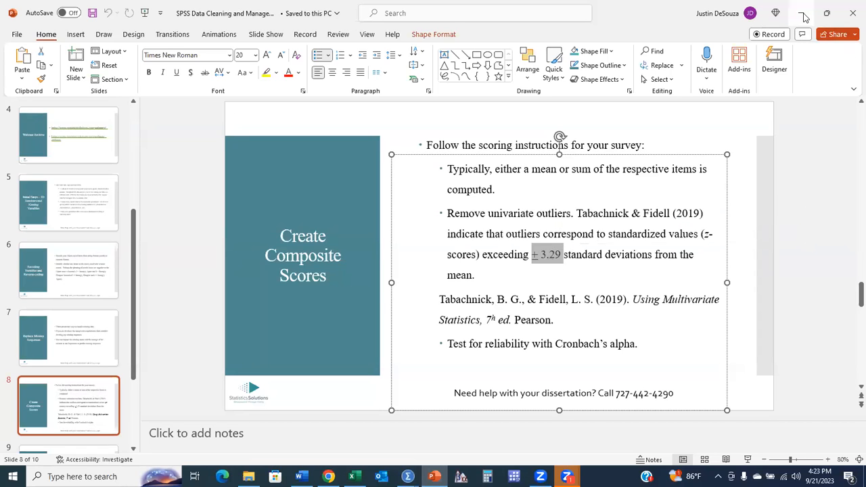
{"action": "key", "text": "alt+Tab"}
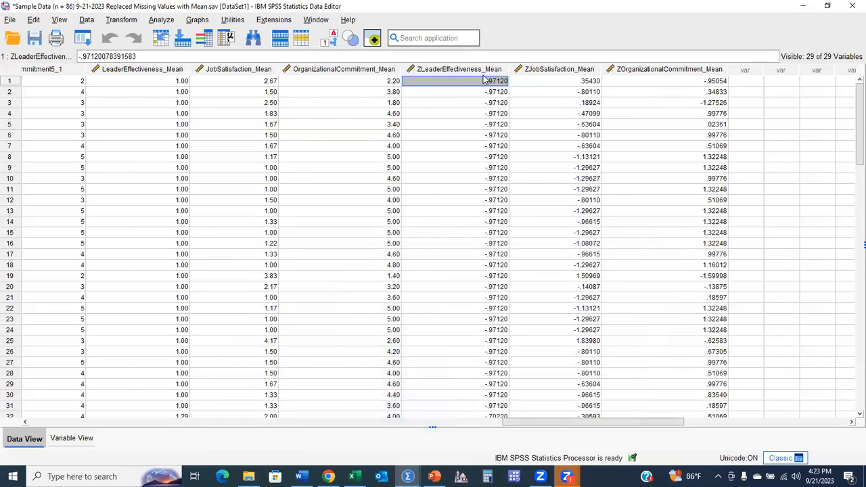
Sort the cases by ZLeaderEffectiveness_Mean in descending order and compare the highest z-score with the PowerPoint slide's ± 3.29 cutoff
{"action": "left_click", "coordinate": [482, 73]}
{"action": "right_click", "coordinate": [482, 75]}
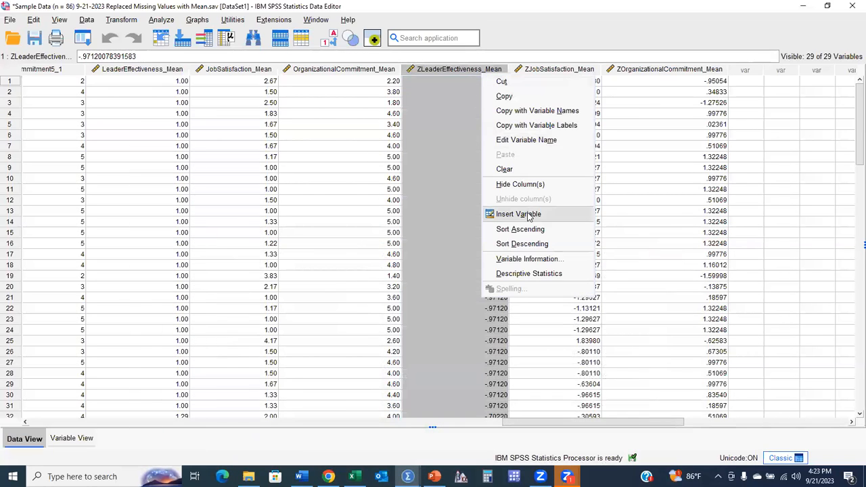
{"action": "left_click", "coordinate": [533, 244]}
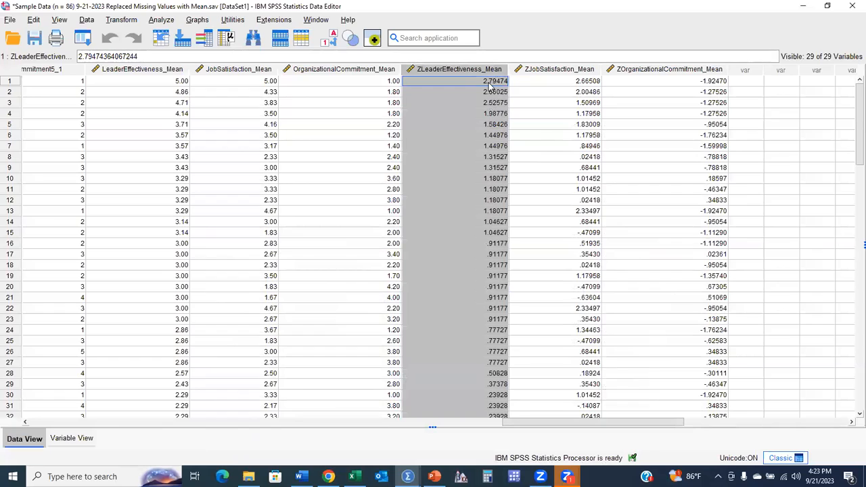
{"action": "left_click", "coordinate": [488, 82]}
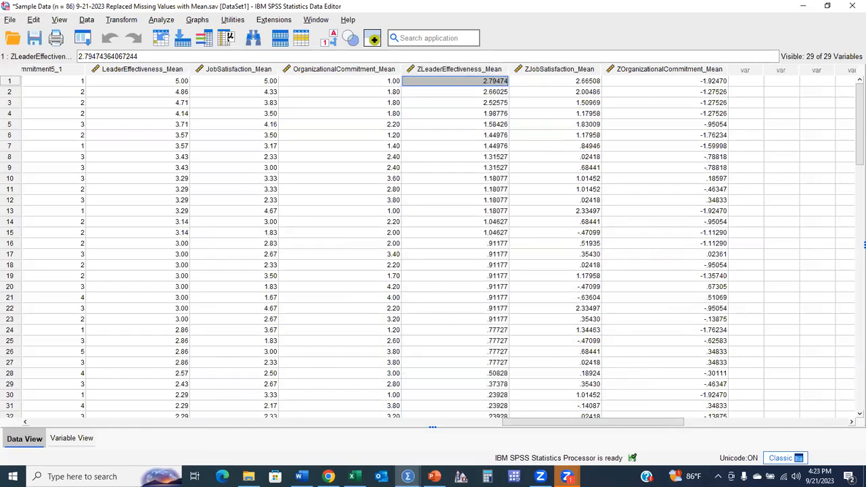
{"action": "left_click", "coordinate": [434, 477]}
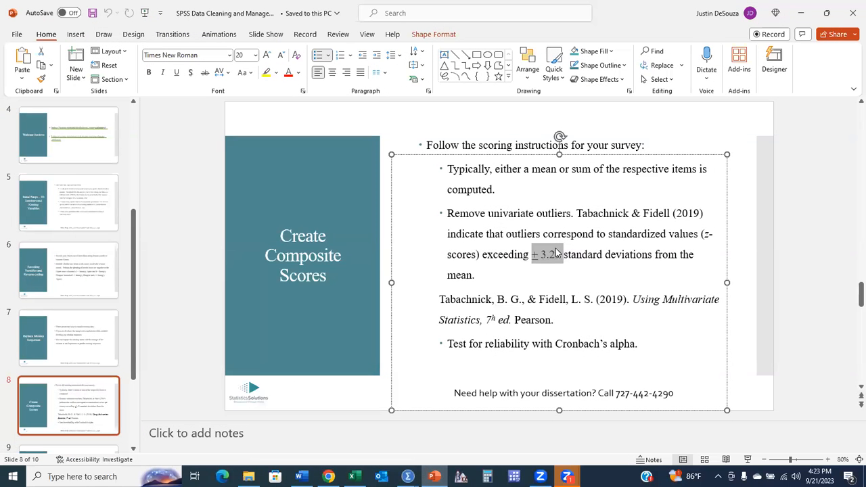
{"action": "left_click", "coordinate": [801, 13]}
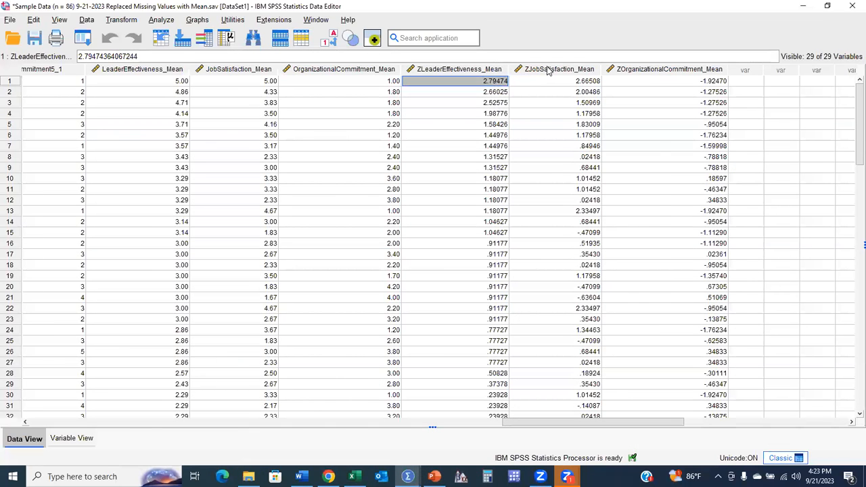
Sort the cases by ZJobSatisfaction_Mean in ascending and then descending order to check both extremes for outliers
{"action": "left_click", "coordinate": [548, 70]}
{"action": "right_click", "coordinate": [549, 69]}
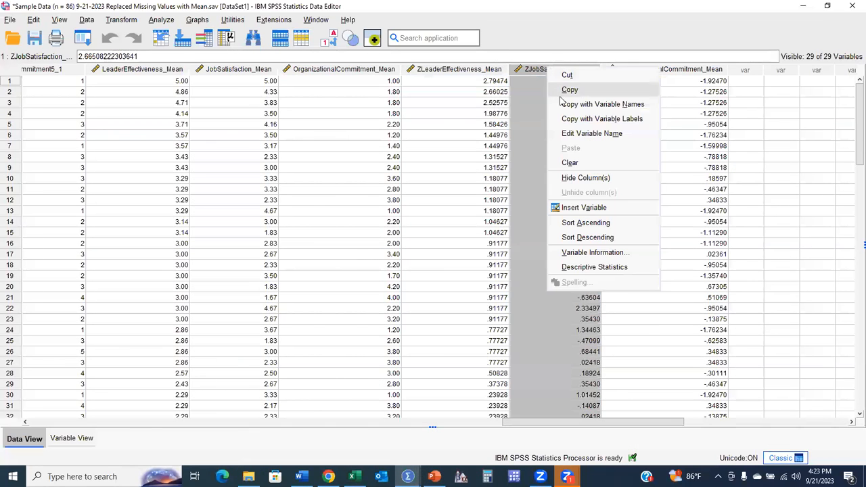
{"action": "left_click", "coordinate": [587, 222]}
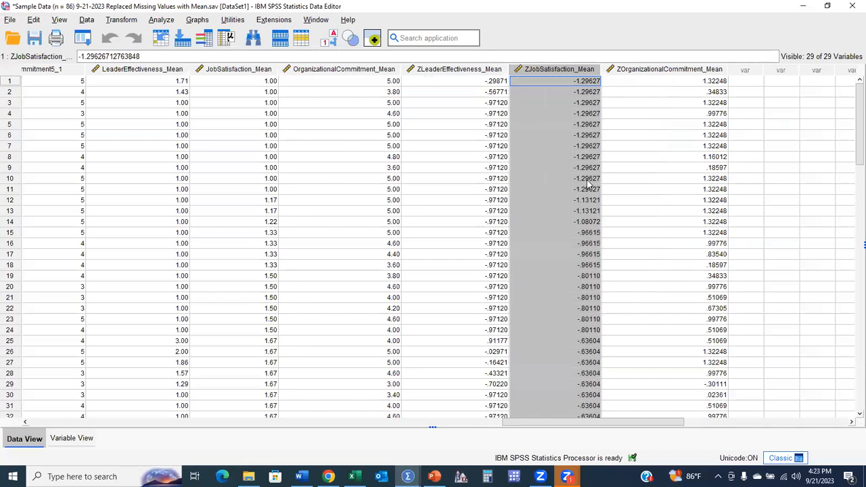
{"action": "right_click", "coordinate": [581, 73]}
{"action": "left_click", "coordinate": [621, 241]}
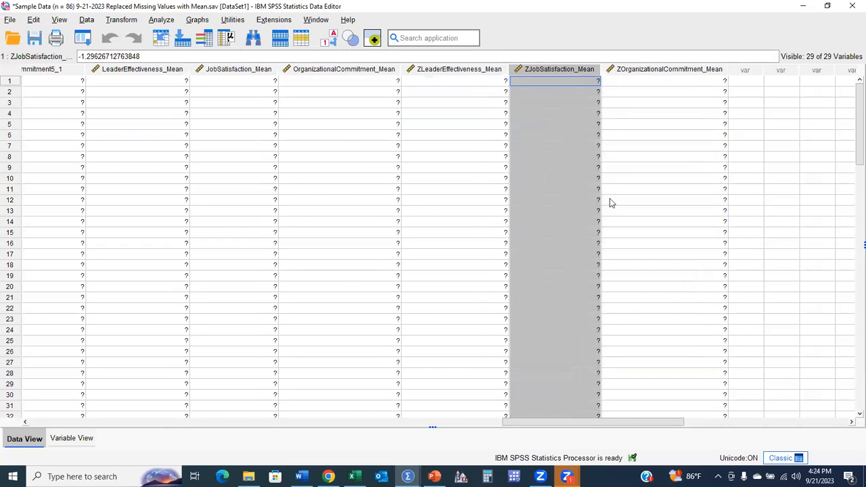
Sort the cases by ZOrganizationalCommitment_Mean in ascending and then descending order, and look through the rows down to the last case
{"action": "right_click", "coordinate": [649, 71]}
{"action": "left_click", "coordinate": [704, 225]}
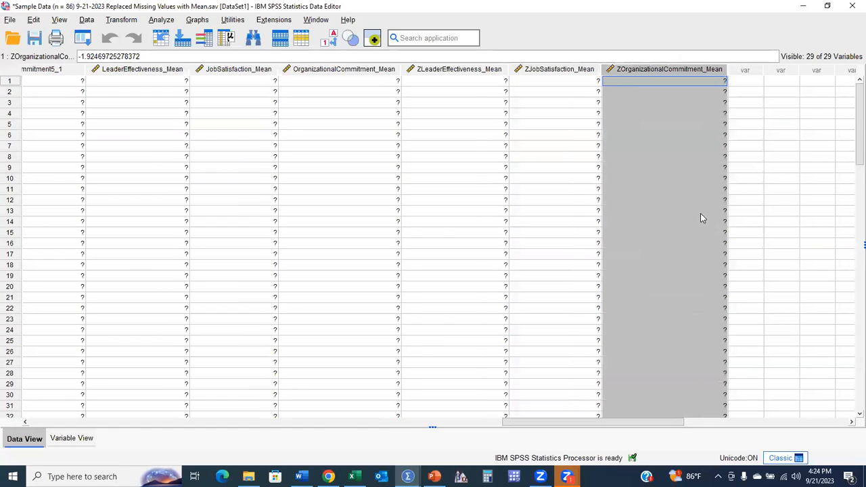
{"action": "right_click", "coordinate": [702, 72]}
{"action": "left_click", "coordinate": [748, 242]}
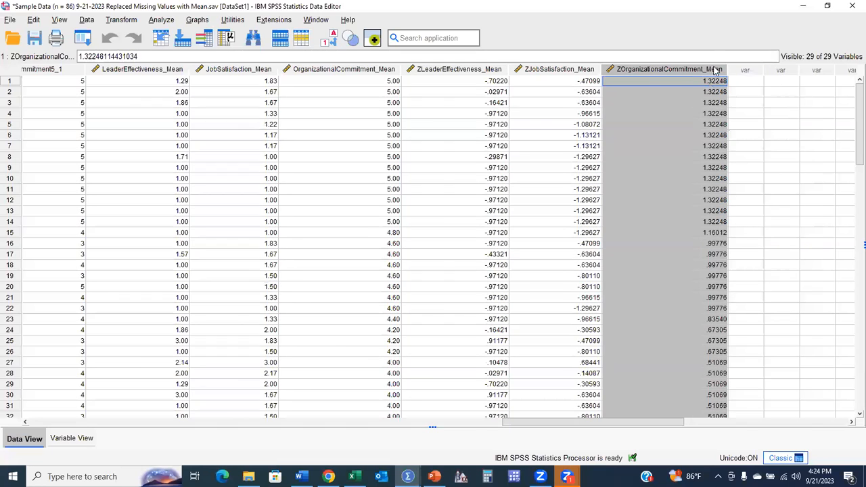
{"action": "scroll", "coordinate": [275, 199], "scroll_direction": "down", "scroll_amount": 1}
{"action": "scroll", "coordinate": [275, 200], "scroll_direction": "down", "scroll_amount": 20}
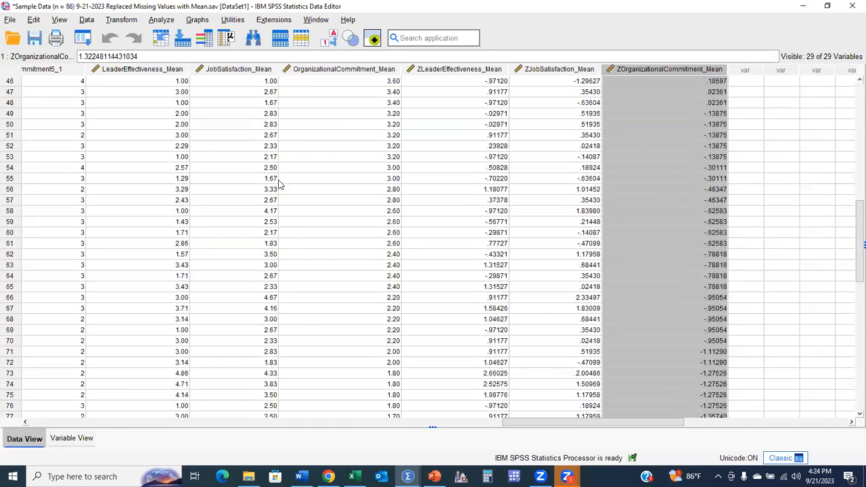
{"action": "scroll", "coordinate": [230, 173], "scroll_direction": "up", "scroll_amount": 5}
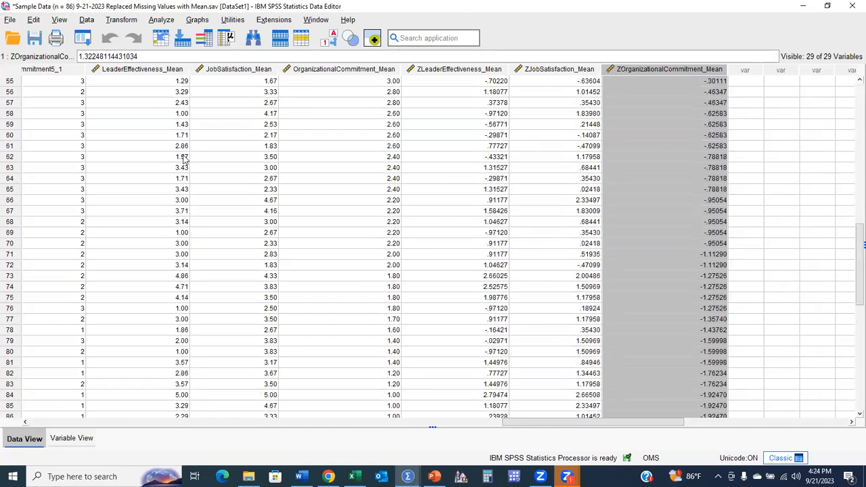
{"action": "scroll", "coordinate": [176, 199], "scroll_direction": "down", "scroll_amount": 3}
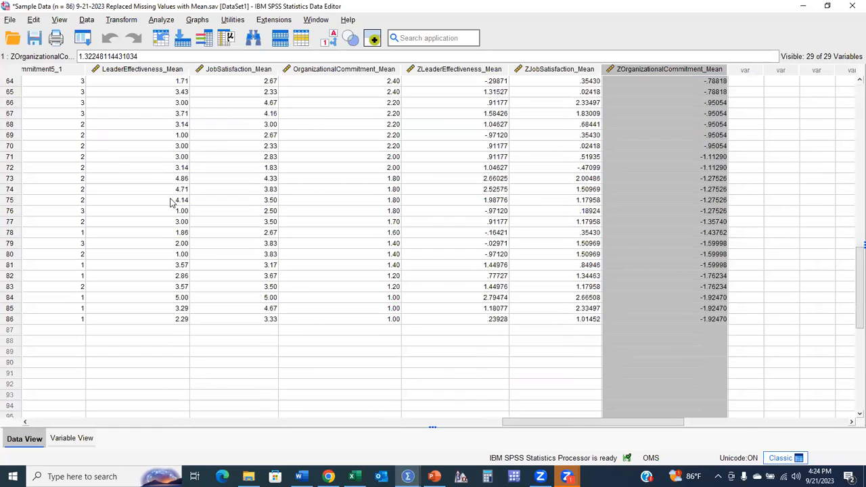
Save the dataset under the new name "Sample Data (n = 86) 9-21-2023 Created Composite Scores and Checked for Outliers"
{"action": "left_click", "coordinate": [10, 20]}
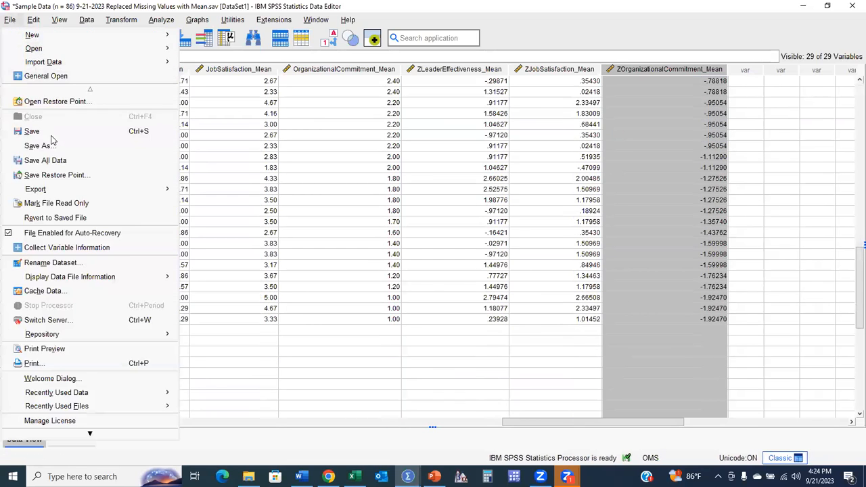
{"action": "left_click", "coordinate": [54, 145]}
{"action": "left_click_drag", "start_coordinate": [234, 305], "coordinate": [364, 301]}
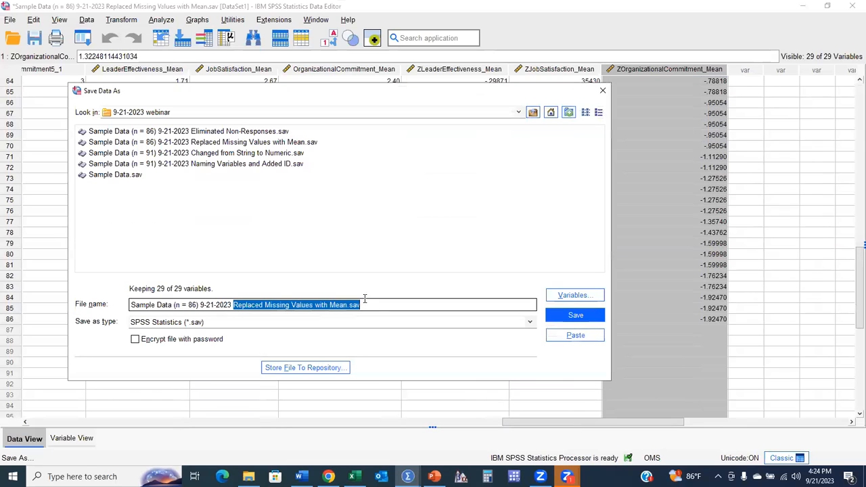
{"action": "type", "text": "Created Composite "}
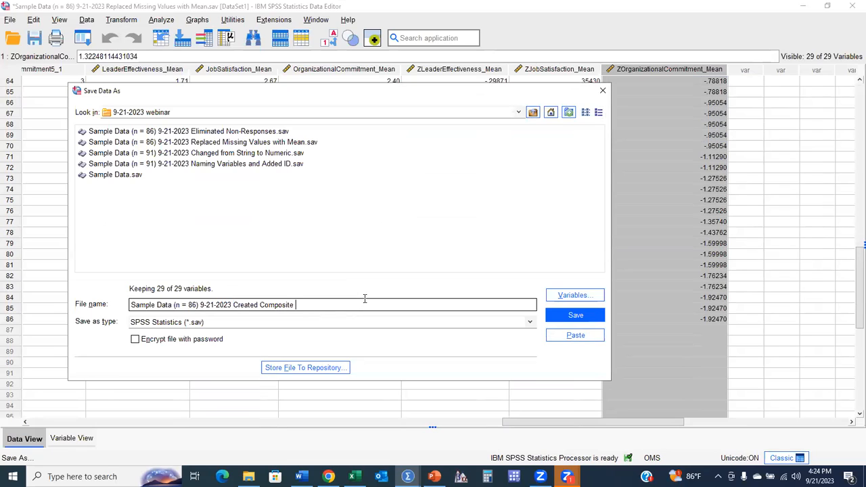
{"action": "type", "text": "Scores and Checked for Outliers"}
{"action": "key", "text": "Return"}
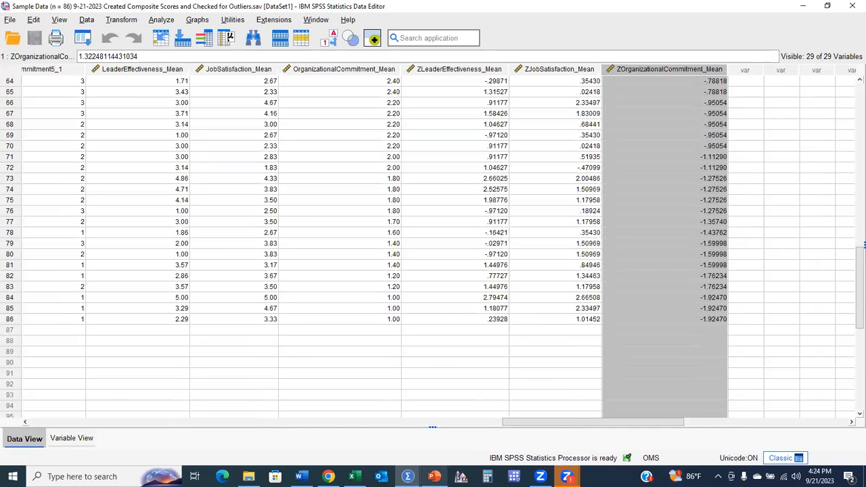
Switch to PowerPoint, show the Next Steps slide and read the point on descriptive statistics and trends of variables
{"action": "left_click", "coordinate": [434, 477]}
{"action": "scroll", "coordinate": [90, 325], "scroll_direction": "down", "scroll_amount": 2}
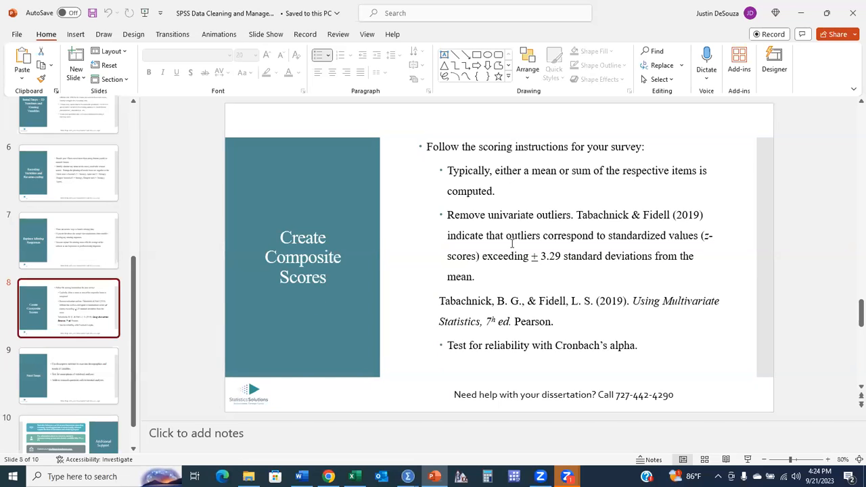
{"action": "left_click", "coordinate": [34, 377]}
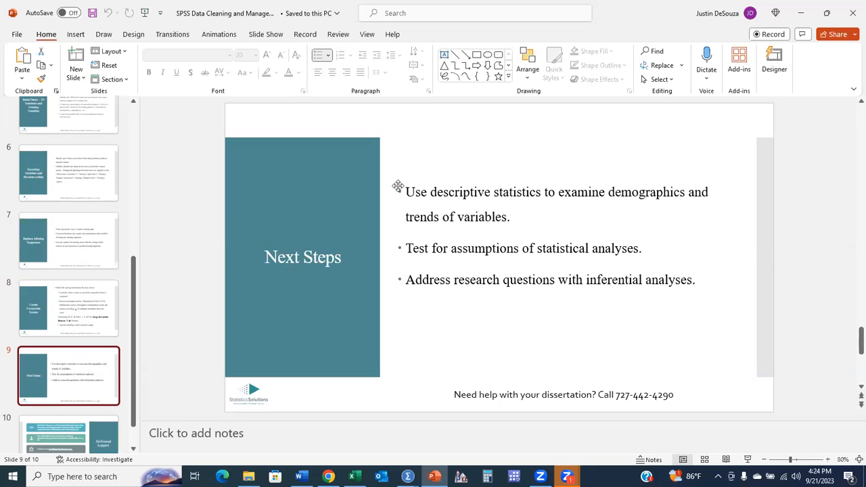
{"action": "left_click_drag", "start_coordinate": [431, 193], "coordinate": [523, 196]}
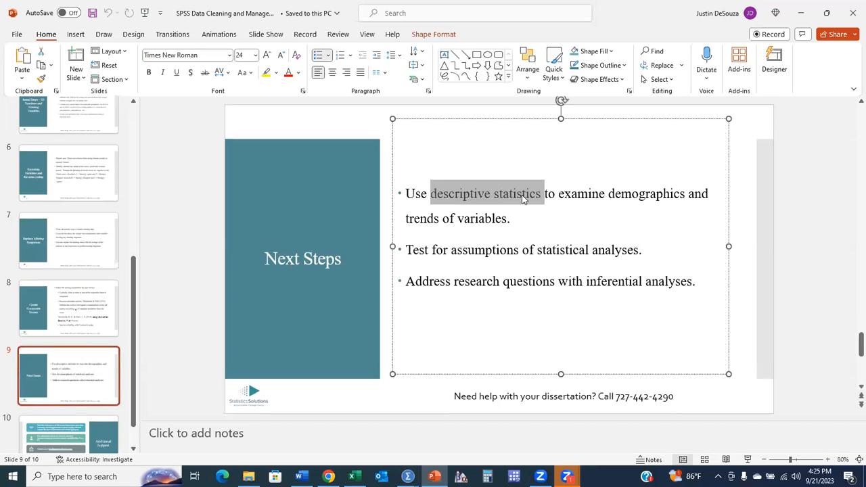
{"action": "left_click_drag", "start_coordinate": [407, 219], "coordinate": [485, 221]}
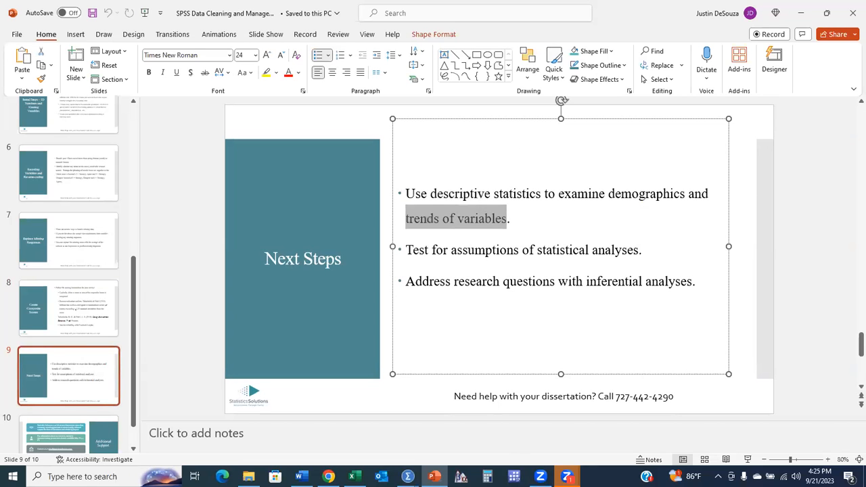
Switch to the SPSS Data Editor and select the YearsofService column at the start of the dataset
{"action": "left_click", "coordinate": [408, 476]}
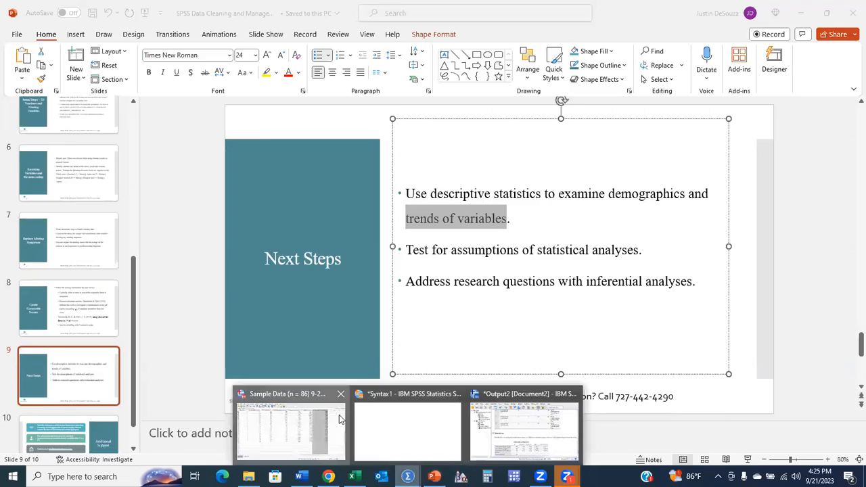
{"action": "left_click", "coordinate": [291, 427]}
{"action": "left_click_drag", "start_coordinate": [520, 422], "coordinate": [129, 407]}
{"action": "left_click", "coordinate": [315, 73]}
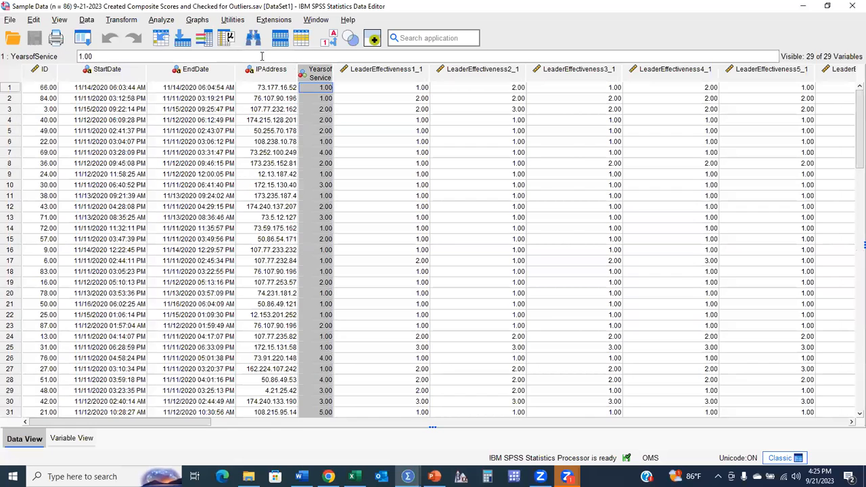
Run a Frequencies analysis on the Years of Service variable with frequency tables displayed
{"action": "left_click", "coordinate": [167, 22]}
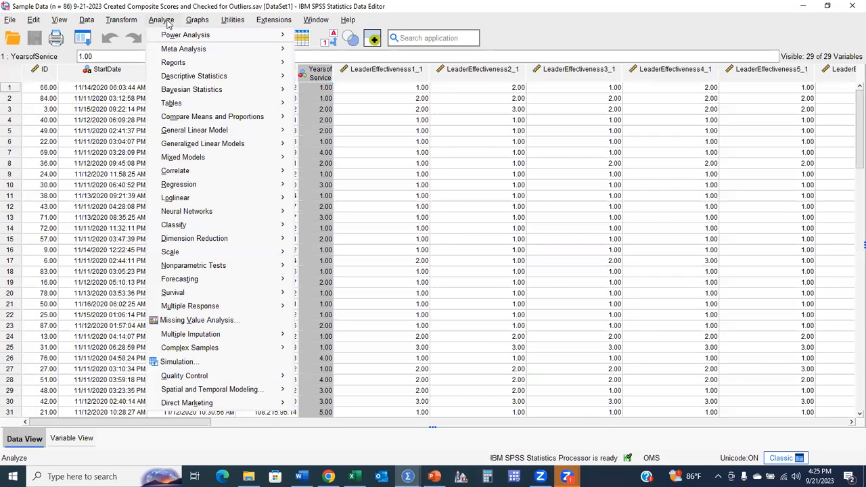
{"action": "left_click", "coordinate": [168, 23]}
{"action": "left_click", "coordinate": [168, 24]}
{"action": "mouse_move", "coordinate": [186, 78]}
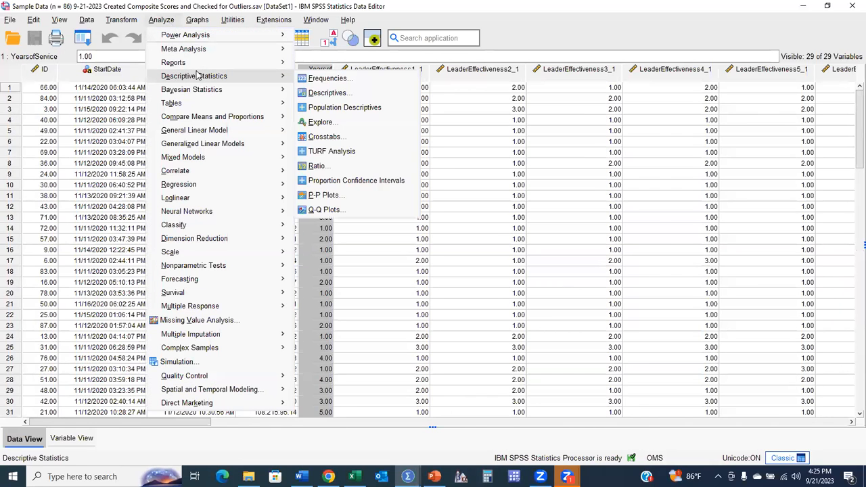
{"action": "left_click", "coordinate": [324, 79]}
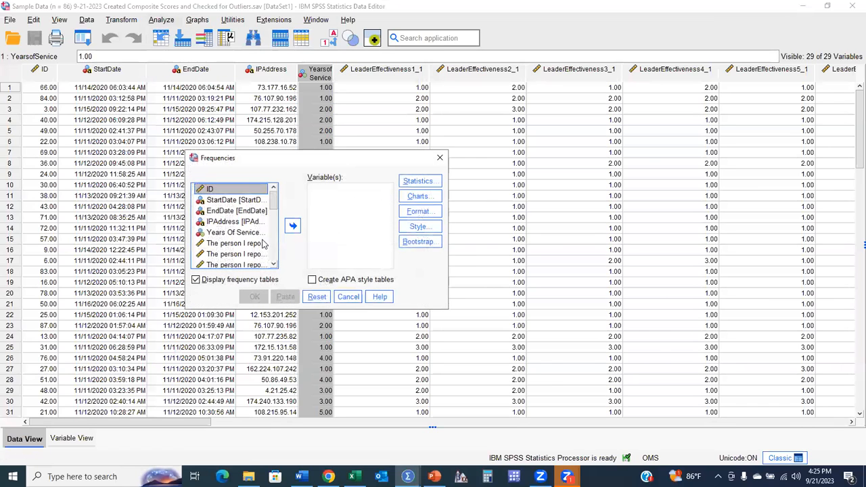
{"action": "scroll", "coordinate": [263, 244], "scroll_direction": "down", "scroll_amount": 5}
{"action": "scroll", "coordinate": [250, 225], "scroll_direction": "up", "scroll_amount": 2}
{"action": "scroll", "coordinate": [250, 225], "scroll_direction": "up", "scroll_amount": 3}
{"action": "left_click_drag", "start_coordinate": [232, 235], "coordinate": [324, 228]}
{"action": "left_click", "coordinate": [257, 299]}
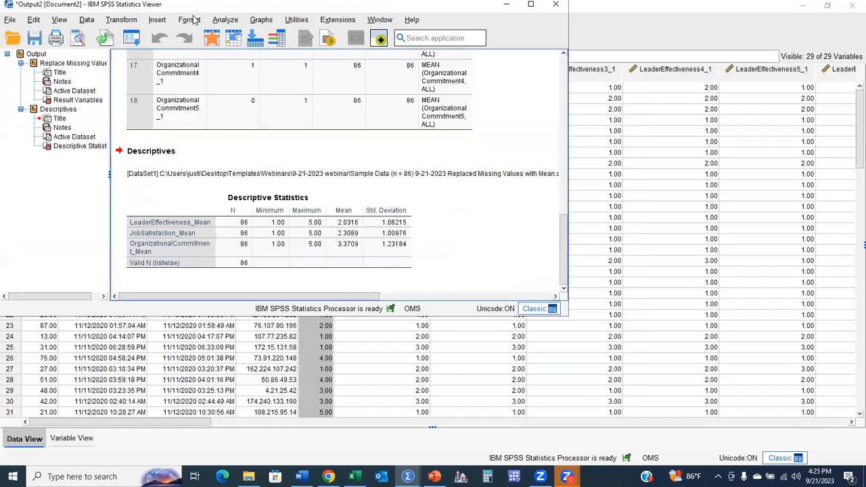
Look over the Statistics Viewer output around the Descriptives table and minimize the viewer
{"action": "left_click_drag", "start_coordinate": [197, 4], "coordinate": [271, 92]}
{"action": "scroll", "coordinate": [532, 315], "scroll_direction": "up", "scroll_amount": 3}
{"action": "scroll", "coordinate": [515, 270], "scroll_direction": "down", "scroll_amount": 3}
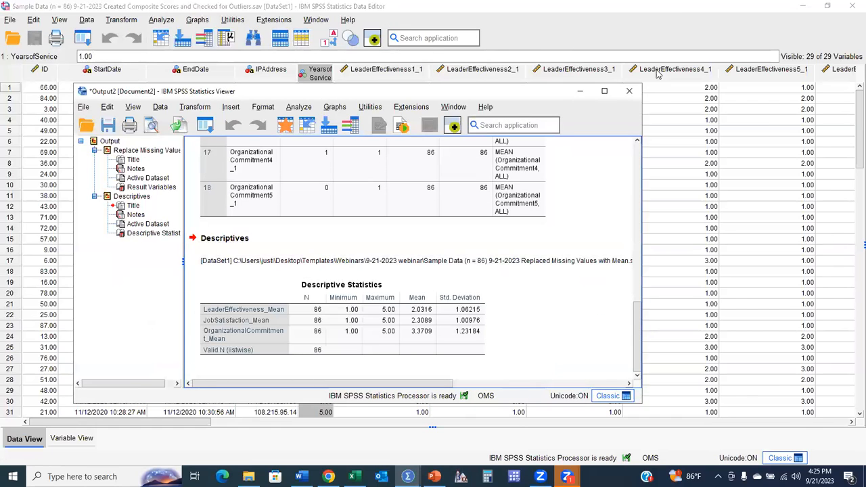
{"action": "left_click", "coordinate": [580, 91]}
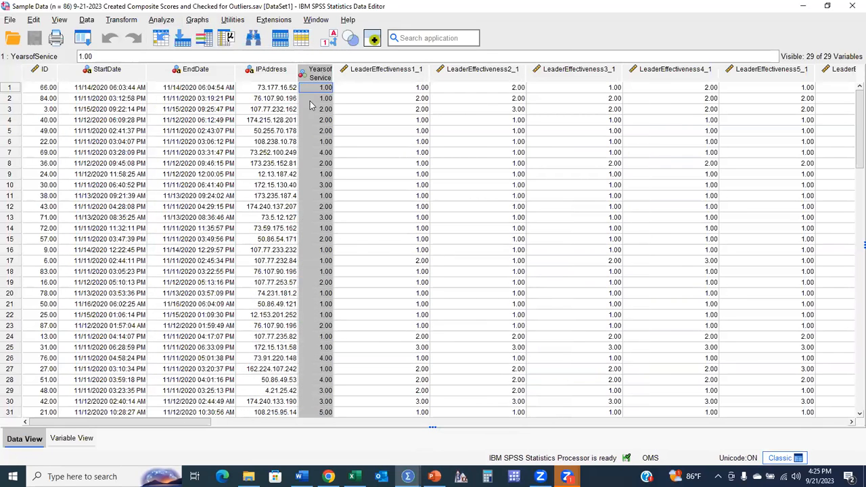
Highlight LeaderEffectiveness1_1 to LeaderEffectiveness4_1, and the composite columns LeaderEffectiveness_Mean, JobSatisfaction_Mean and OrganizationalCommitment_Mean
{"action": "left_click_drag", "start_coordinate": [415, 80], "coordinate": [685, 81]}
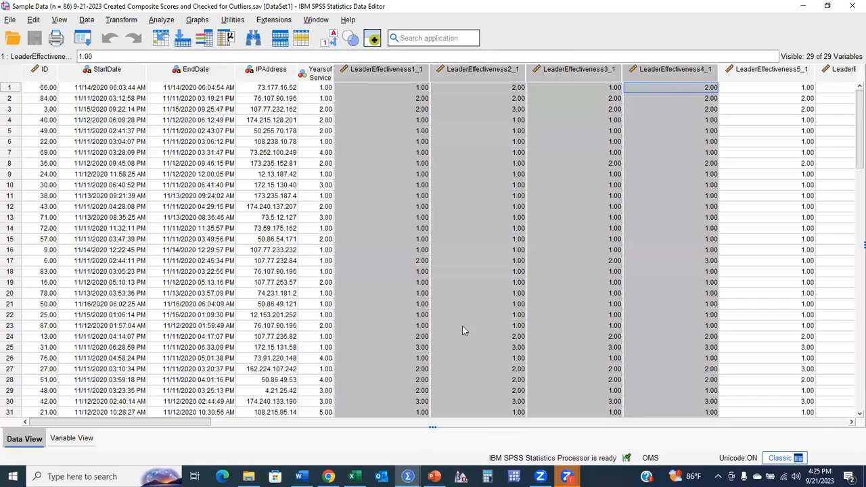
{"action": "left_click_drag", "start_coordinate": [166, 422], "coordinate": [736, 374]}
{"action": "left_click_drag", "start_coordinate": [181, 70], "coordinate": [98, 70]}
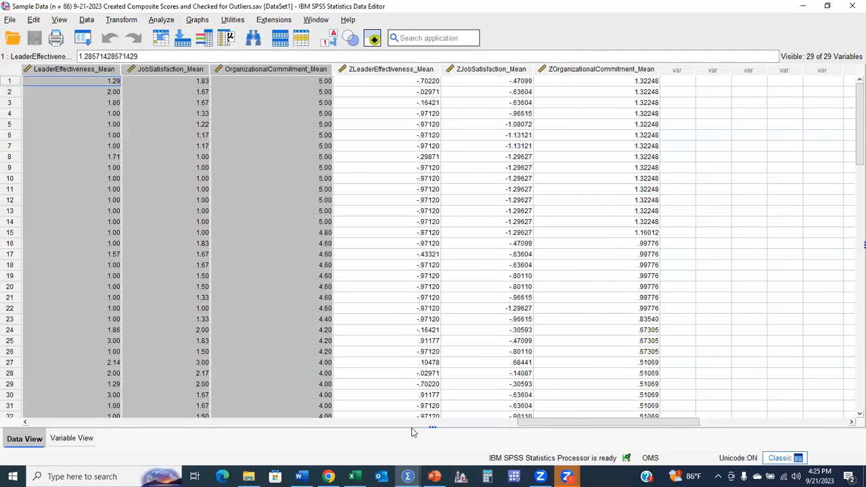
Switch to PowerPoint and highlight the Next Steps point "Test for assumptions of statistical analyses."
{"action": "left_click", "coordinate": [433, 476]}
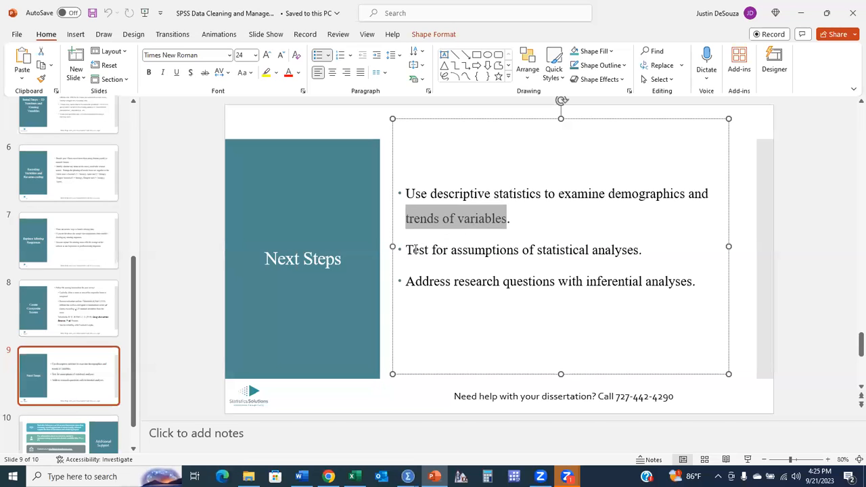
{"action": "left_click_drag", "start_coordinate": [406, 249], "coordinate": [646, 249]}
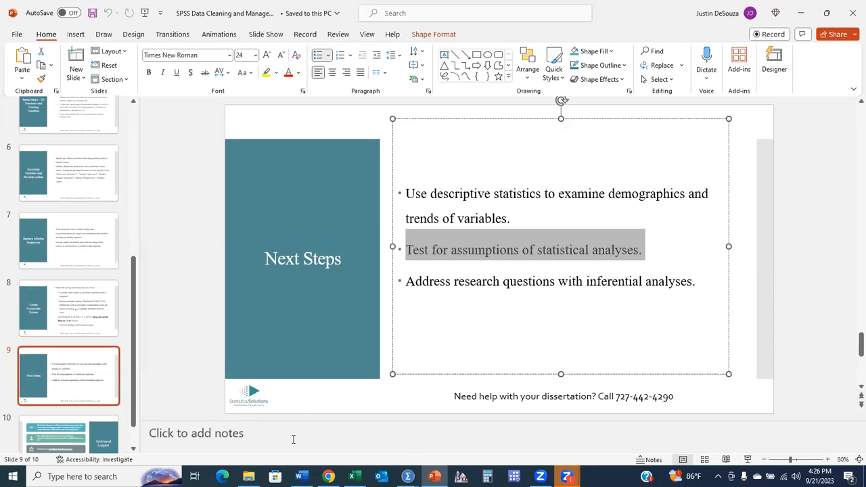
Switch to Chrome, search for "statistics laerd independent t test" in a new tab and open the Laerd Statistics guide
{"action": "left_click", "coordinate": [329, 477]}
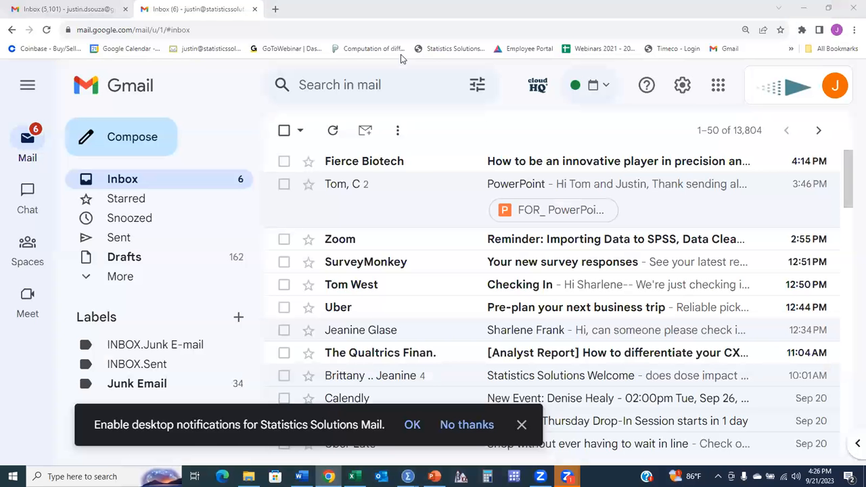
{"action": "left_click", "coordinate": [274, 8]}
{"action": "type", "text": "statistics laerd"}
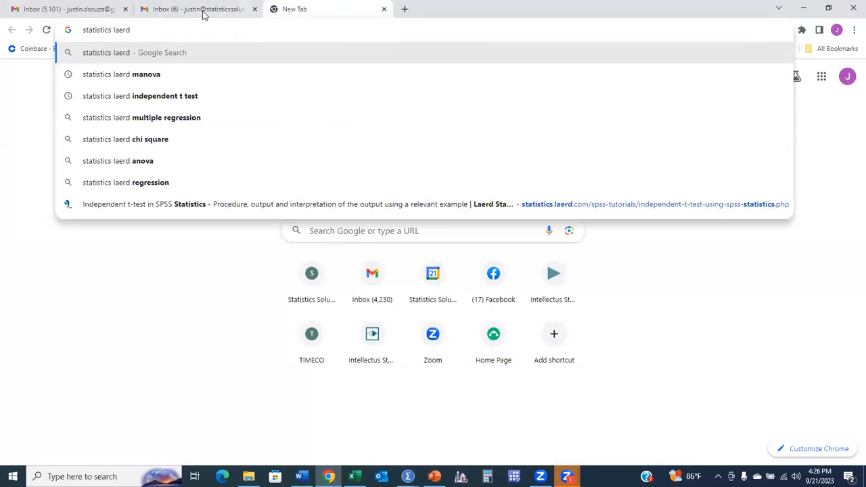
{"action": "left_click", "coordinate": [163, 96]}
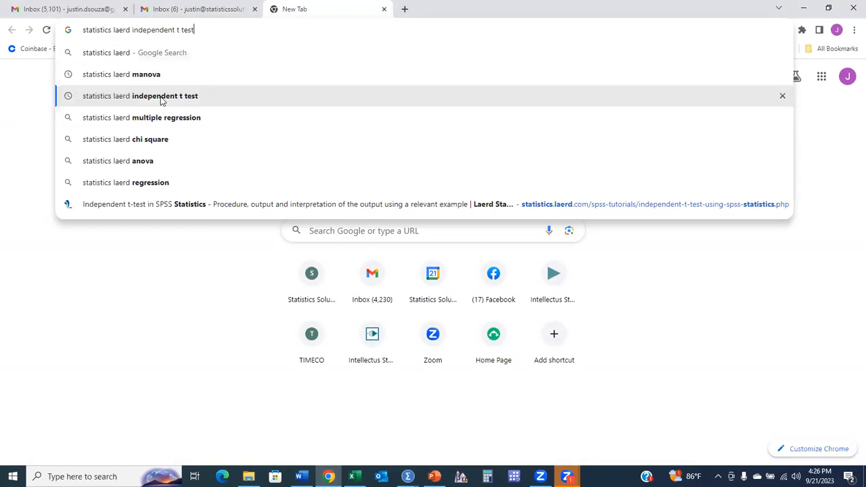
{"action": "left_click", "coordinate": [196, 230]}
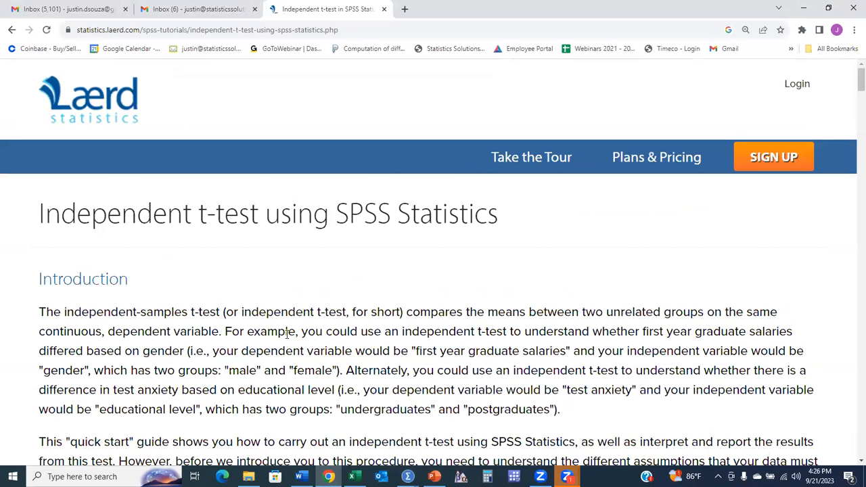
Skim the introduction of the independent t-test guide and select the page's web address
{"action": "scroll", "coordinate": [284, 338], "scroll_direction": "down", "scroll_amount": 2}
{"action": "scroll", "coordinate": [203, 248], "scroll_direction": "down", "scroll_amount": 3}
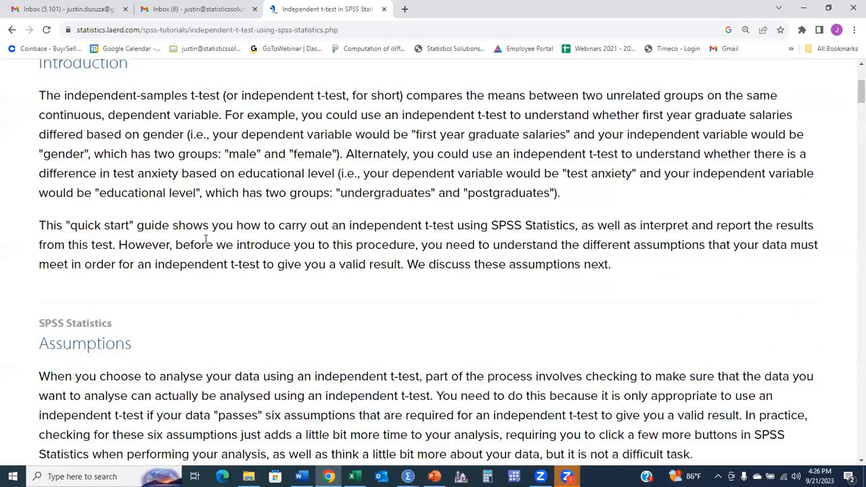
{"action": "scroll", "coordinate": [196, 170], "scroll_direction": "up", "scroll_amount": 4}
{"action": "left_click", "coordinate": [142, 30]}
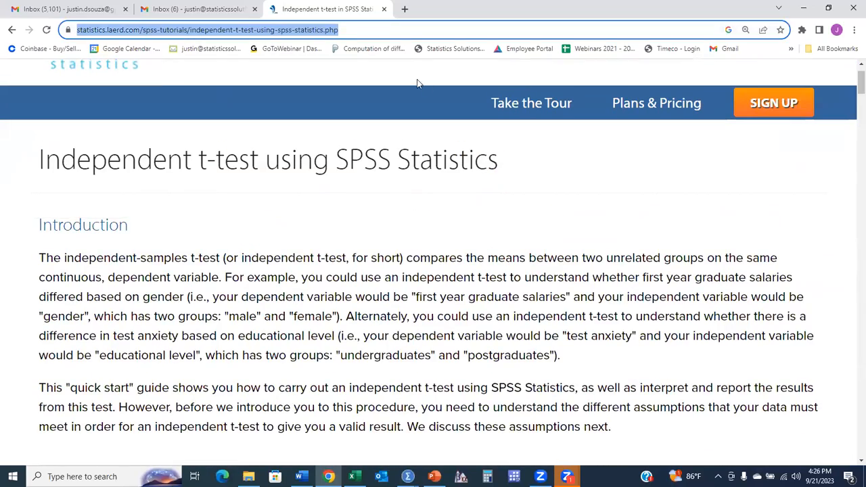
{"action": "left_click", "coordinate": [444, 86]}
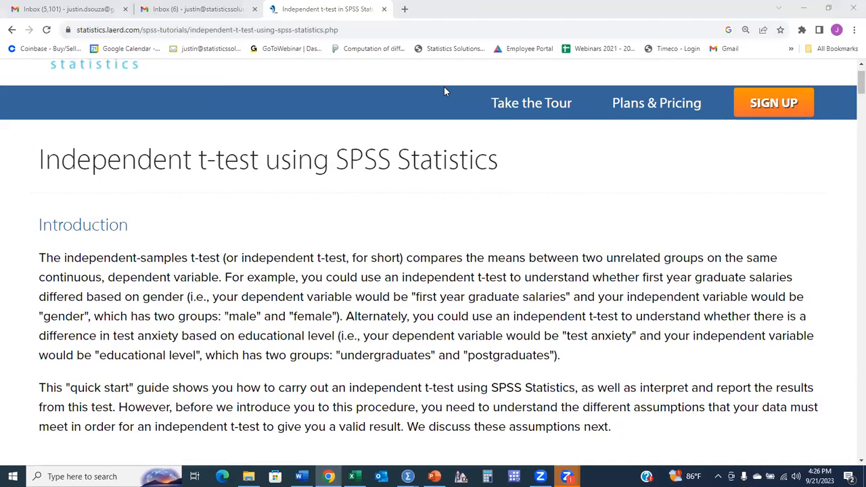
{"action": "left_click", "coordinate": [250, 301]}
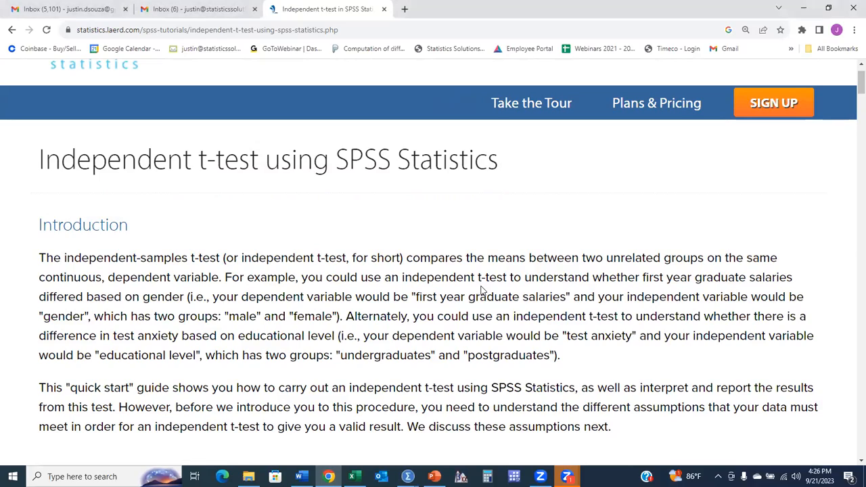
Read through the guide's Assumptions section, from Assumption #1 to Assumption #6 on homogeneity of variances
{"action": "scroll", "coordinate": [476, 281], "scroll_direction": "down", "scroll_amount": 2}
{"action": "scroll", "coordinate": [508, 284], "scroll_direction": "down", "scroll_amount": 4}
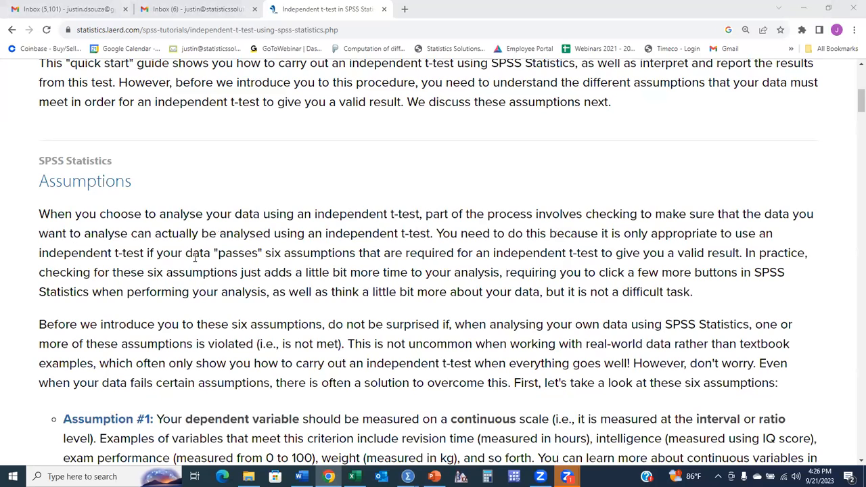
{"action": "scroll", "coordinate": [195, 257], "scroll_direction": "down", "scroll_amount": 3}
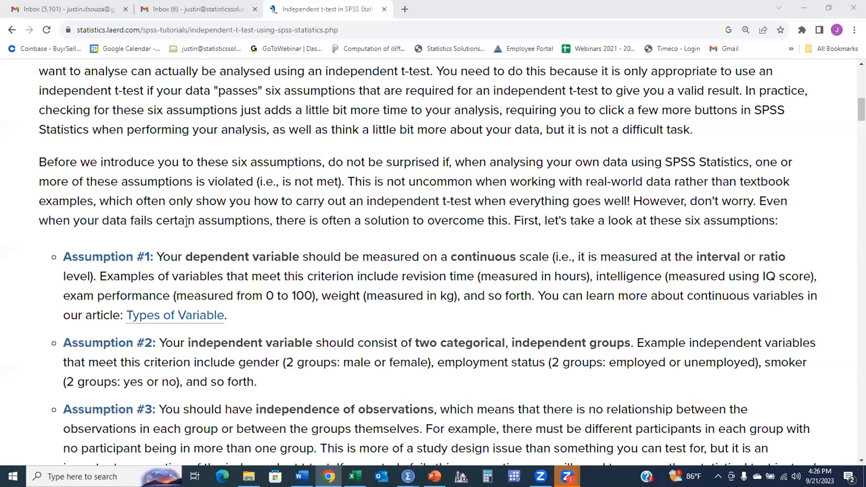
{"action": "scroll", "coordinate": [186, 223], "scroll_direction": "down", "scroll_amount": 1}
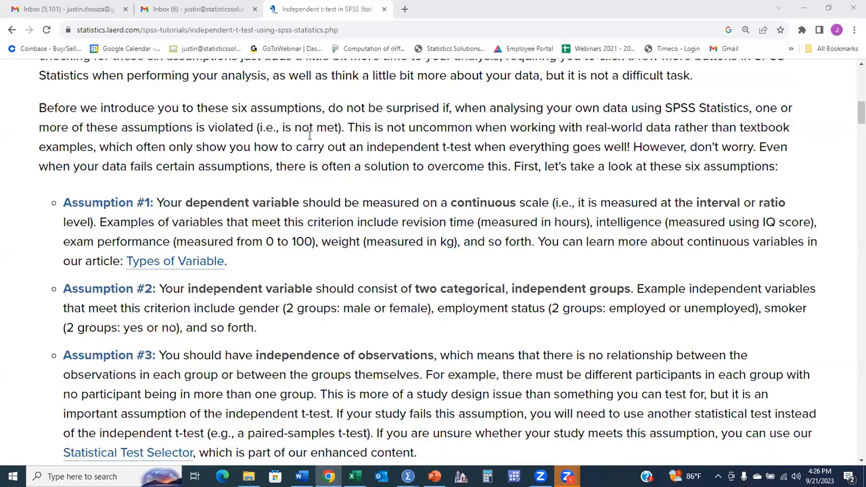
{"action": "scroll", "coordinate": [321, 199], "scroll_direction": "down", "scroll_amount": 1}
{"action": "scroll", "coordinate": [311, 255], "scroll_direction": "down", "scroll_amount": 2}
{"action": "scroll", "coordinate": [310, 256], "scroll_direction": "down", "scroll_amount": 5}
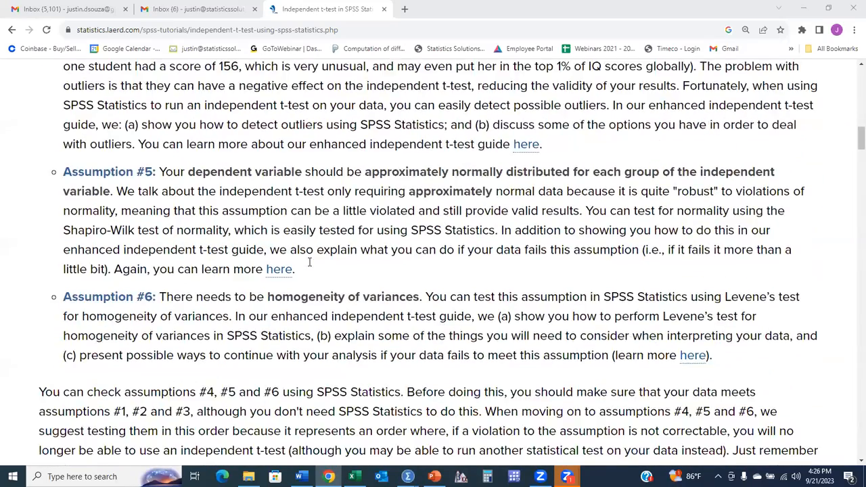
{"action": "scroll", "coordinate": [310, 262], "scroll_direction": "down", "scroll_amount": 1}
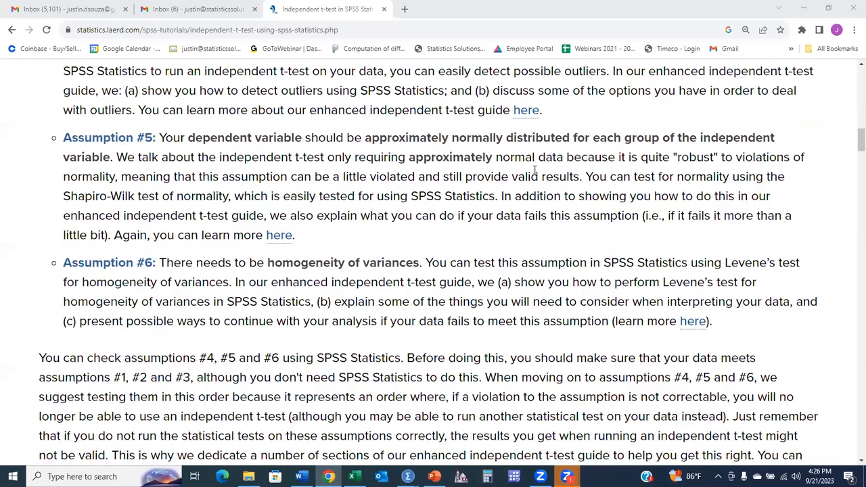
Switch to PowerPoint and show the Additional Support slide
{"action": "key", "text": "alt+Tab"}
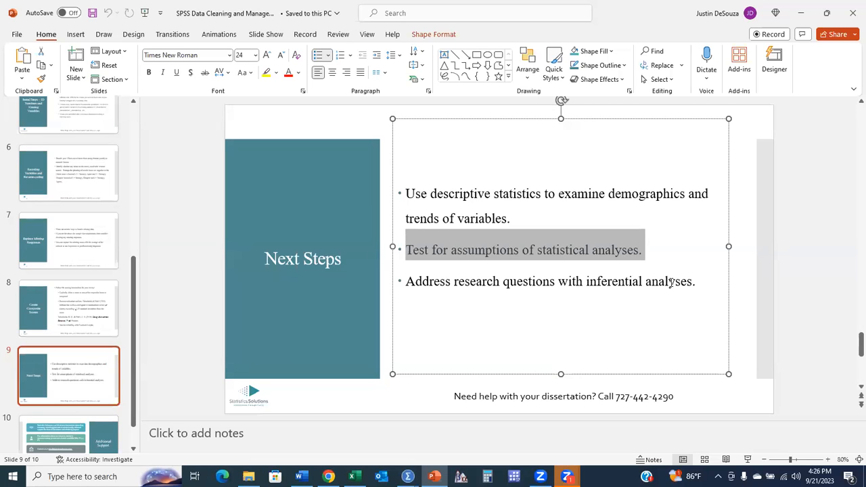
{"action": "left_click", "coordinate": [92, 425]}
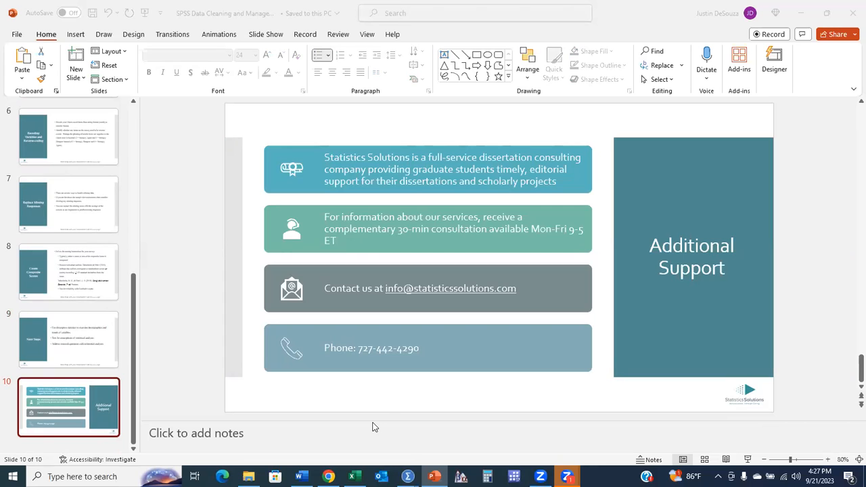
Switch to Word, add the question about a free alternative to SPSS to a new blank document and maximize its window
{"action": "left_click", "coordinate": [302, 477]}
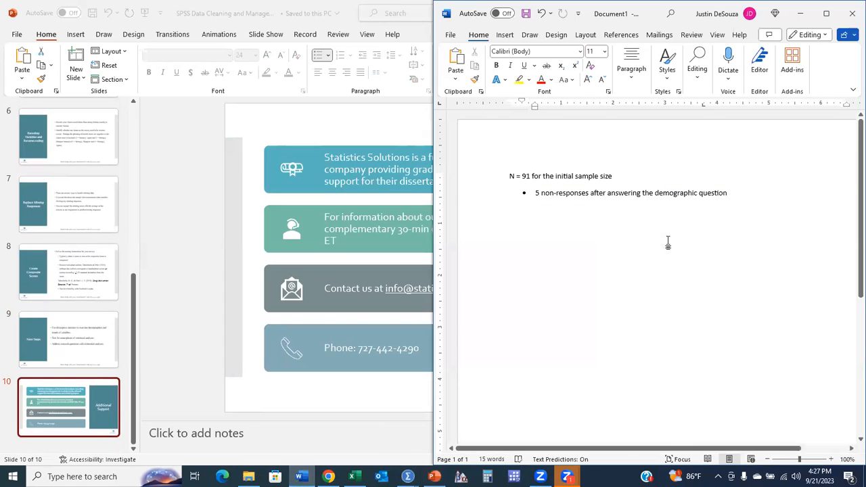
{"action": "left_click", "coordinate": [670, 200]}
{"action": "left_click", "coordinate": [762, 215]}
{"action": "type", "text": "Is there an option available as an alternative to SPSS to practice on free of cost? I’m interested in practicing the concept of analyzing SPS and likely scale input."}
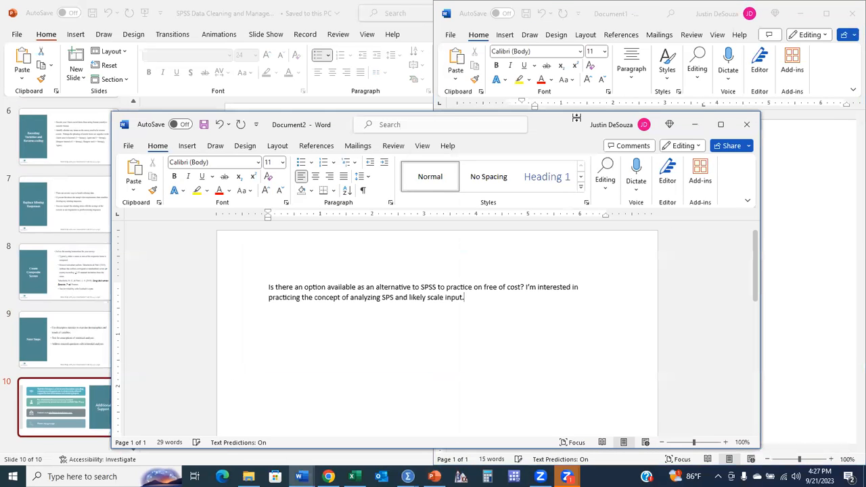
{"action": "double_click", "coordinate": [478, 114]}
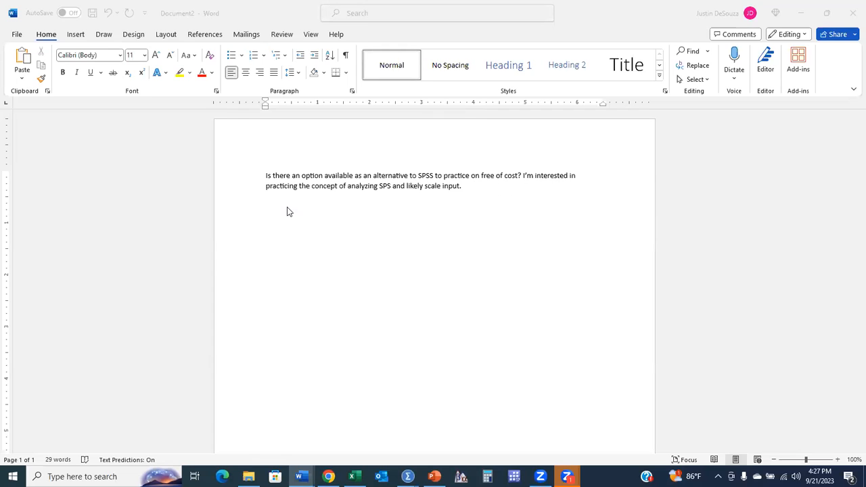
Read the question, highlighting each of its two sentences and the word "SPSS" in turn
{"action": "left_click", "coordinate": [402, 178]}
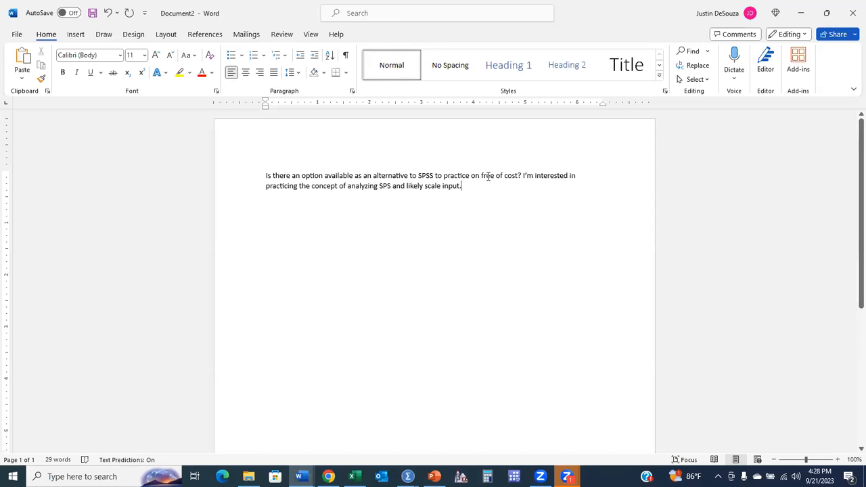
{"action": "left_click", "coordinate": [522, 176], "text": "shift"}
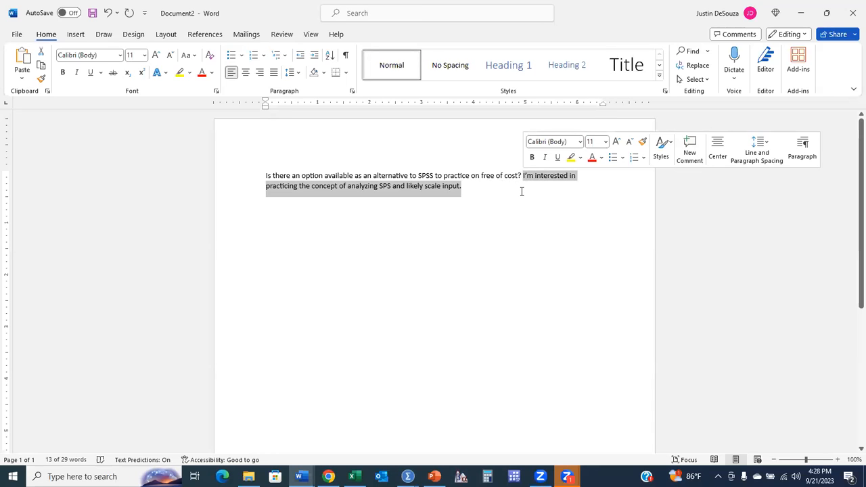
{"action": "left_click", "coordinate": [521, 191]}
{"action": "left_click_drag", "start_coordinate": [522, 176], "coordinate": [264, 174]}
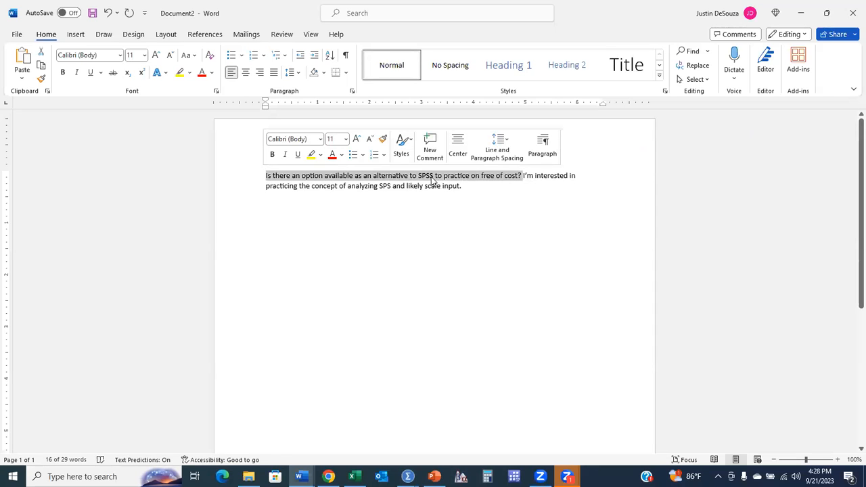
{"action": "left_click", "coordinate": [432, 180]}
{"action": "double_click", "coordinate": [431, 178]}
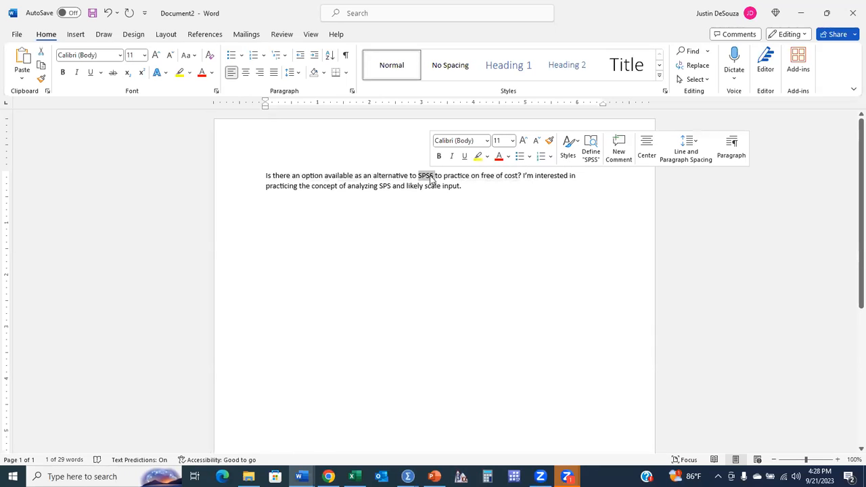
{"action": "left_click", "coordinate": [427, 175]}
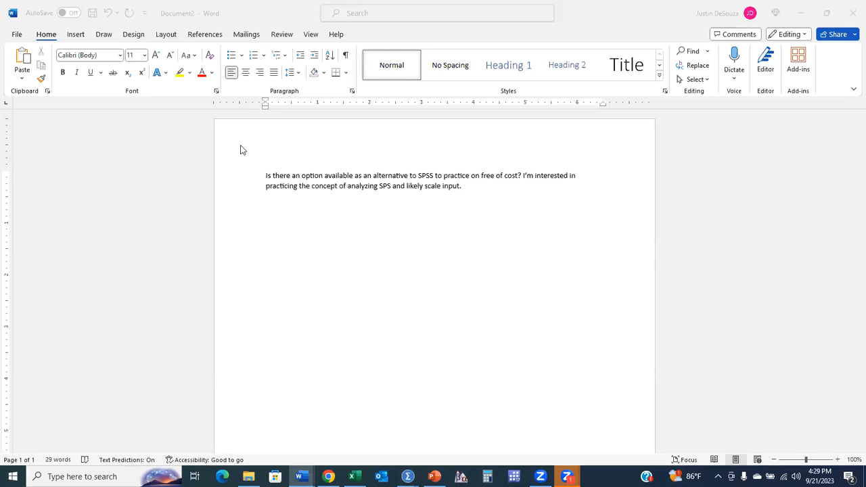
Add the question "Is there another webinar on violated assumptions?" below the SPSS alternative question
{"action": "left_click", "coordinate": [478, 185]}
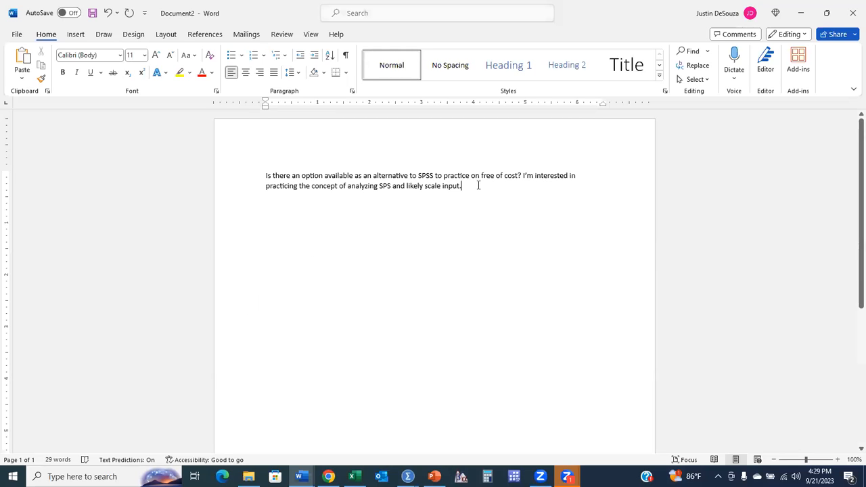
{"action": "type", "text": "Is there another webinar on  violated assumptions?"}
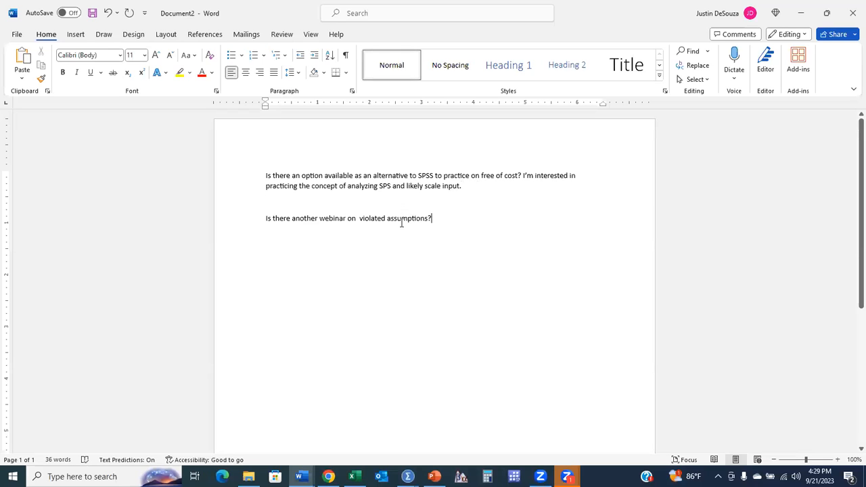
Switch to Chrome and open statisticssolutions.com in a new tab
{"action": "left_click", "coordinate": [329, 476]}
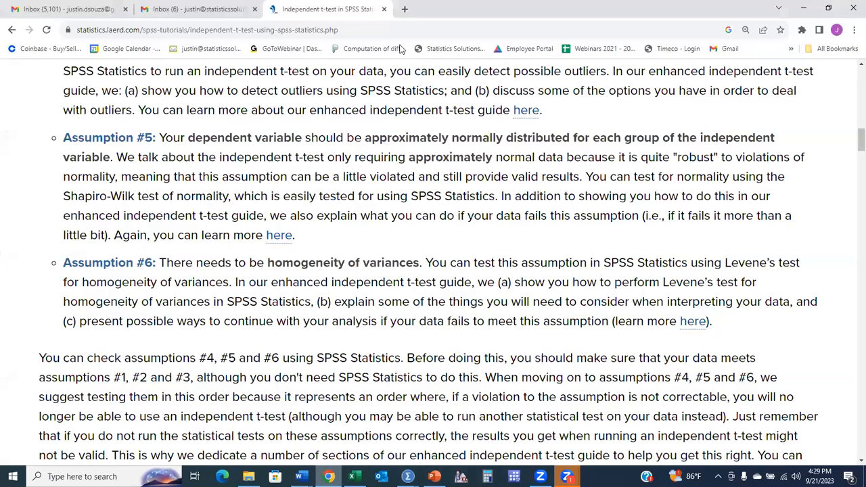
{"action": "left_click", "coordinate": [405, 8]}
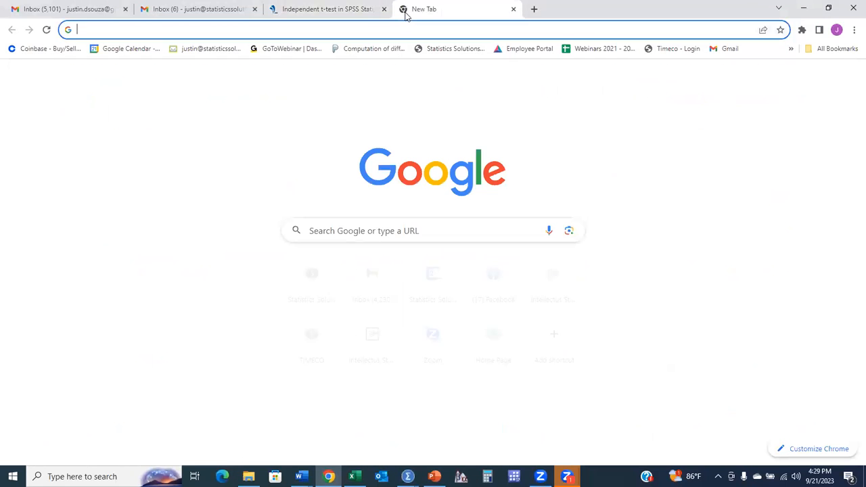
{"action": "type", "text": "web"}
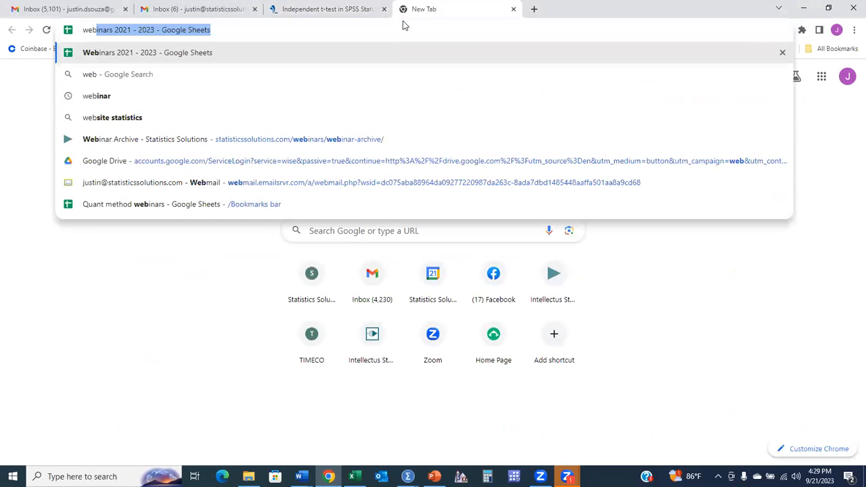
{"action": "key", "text": "Right"}
{"action": "left_click_drag", "start_coordinate": [287, 34], "coordinate": [44, 14]}
{"action": "type", "text": "statistics"}
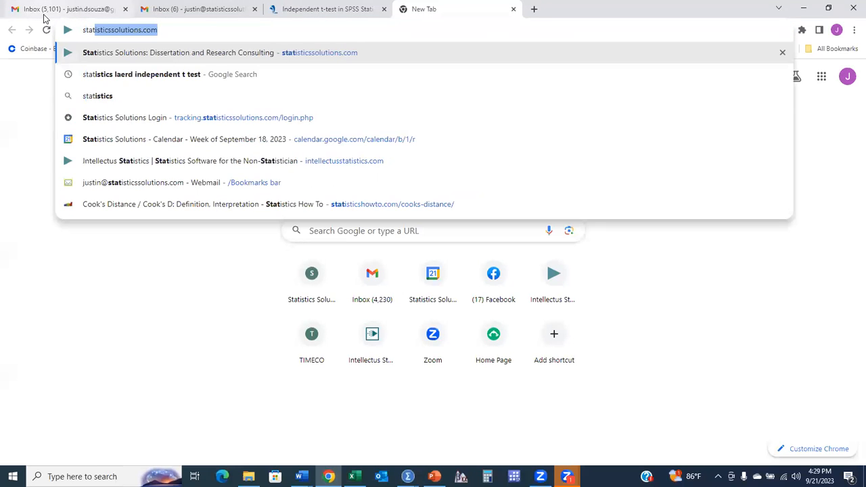
{"action": "key", "text": "Return"}
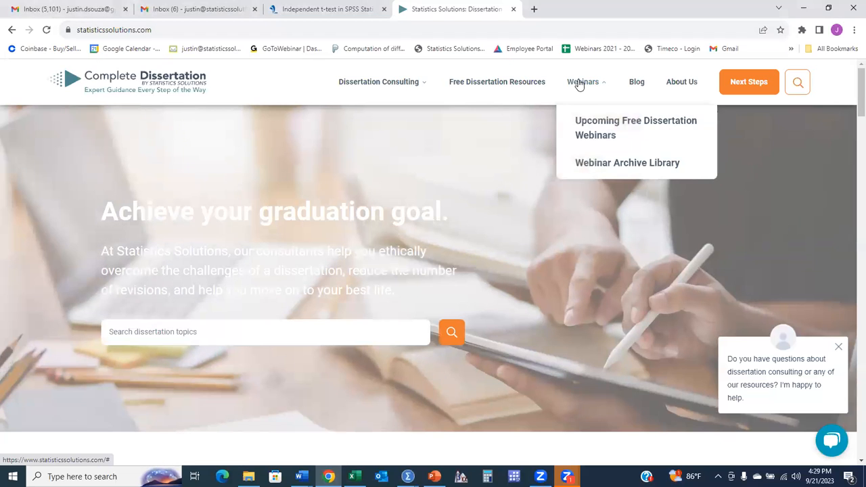
Open the site's Webinar Archive Library
{"action": "left_click", "coordinate": [580, 82]}
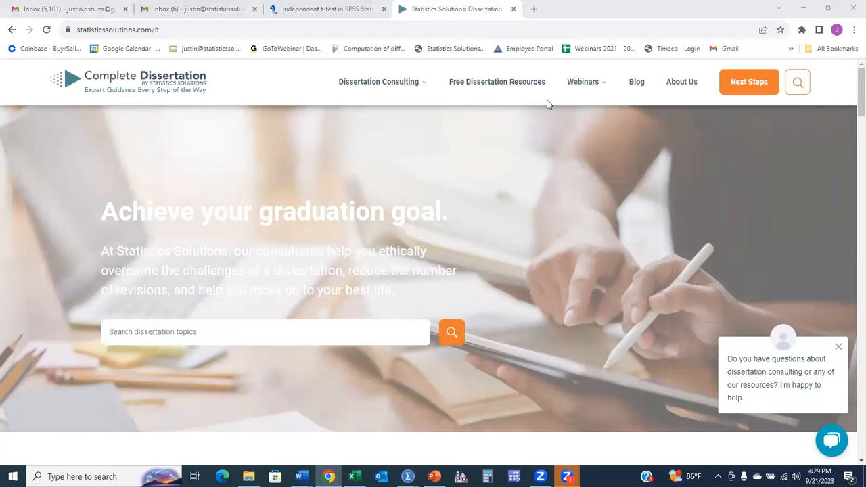
{"action": "mouse_move", "coordinate": [612, 155]}
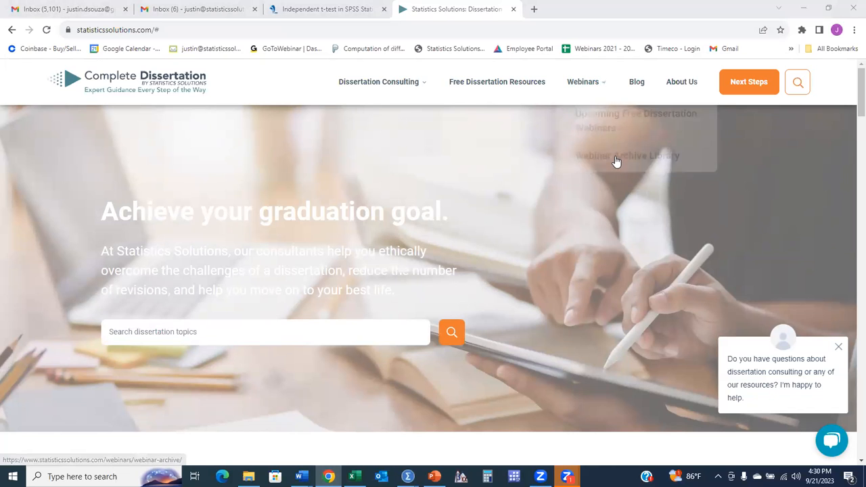
{"action": "left_click", "coordinate": [578, 162]}
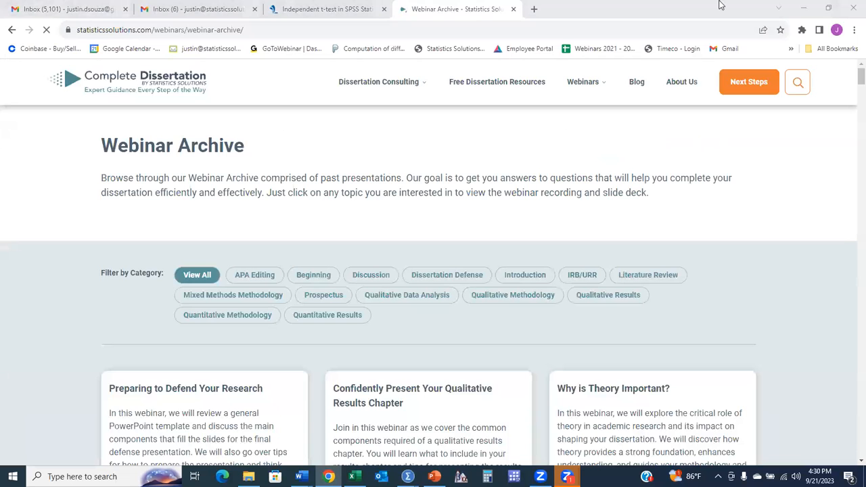
Look through the archived webinars for ones on statistical tests, such as t-tests, tests of differences and correlations
{"action": "scroll", "coordinate": [464, 287], "scroll_direction": "down", "scroll_amount": 2}
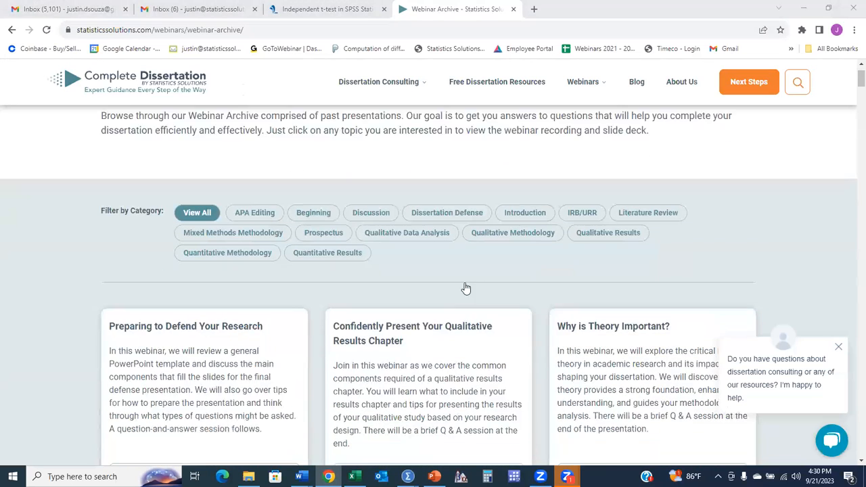
{"action": "scroll", "coordinate": [422, 245], "scroll_direction": "down", "scroll_amount": 1}
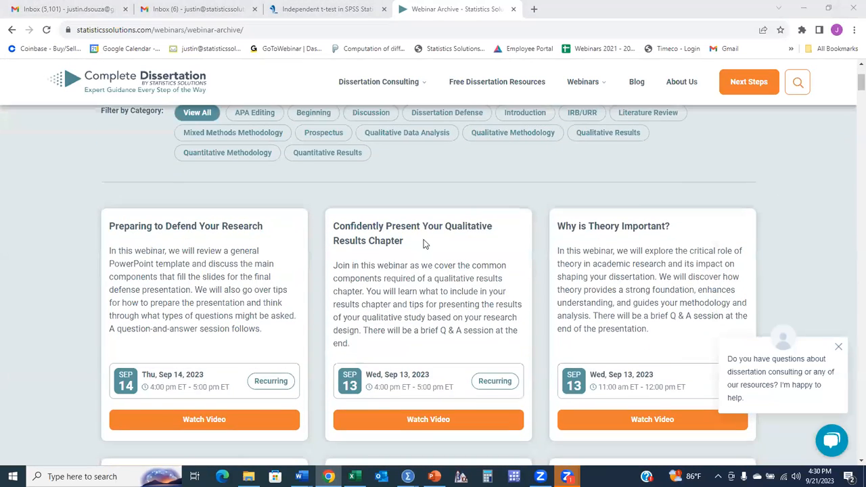
{"action": "scroll", "coordinate": [415, 249], "scroll_direction": "down", "scroll_amount": 4}
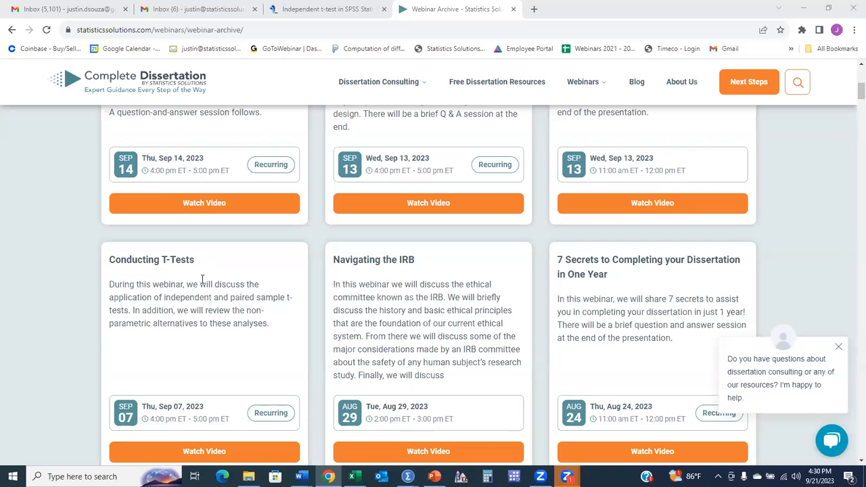
{"action": "scroll", "coordinate": [207, 279], "scroll_direction": "down", "scroll_amount": 1}
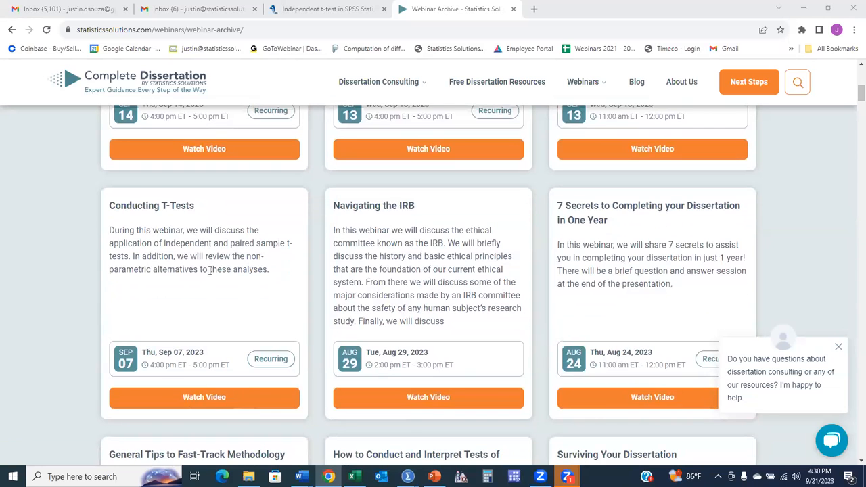
{"action": "scroll", "coordinate": [220, 260], "scroll_direction": "down", "scroll_amount": 3}
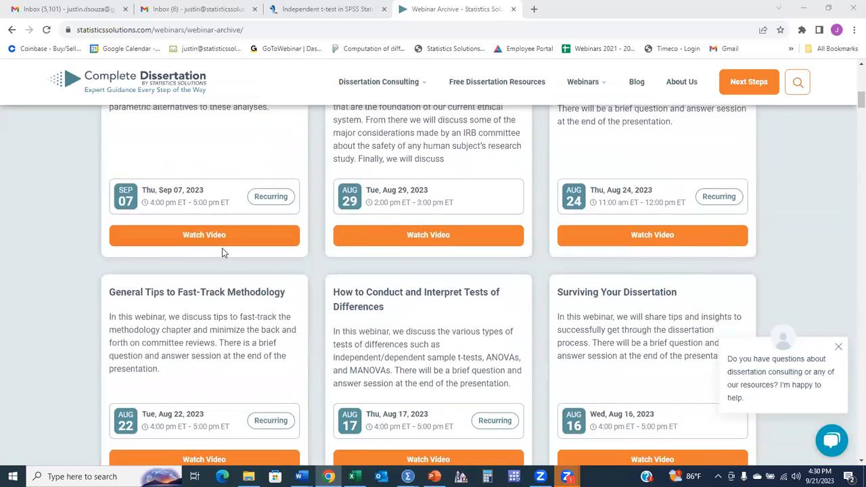
{"action": "scroll", "coordinate": [222, 253], "scroll_direction": "down", "scroll_amount": 1}
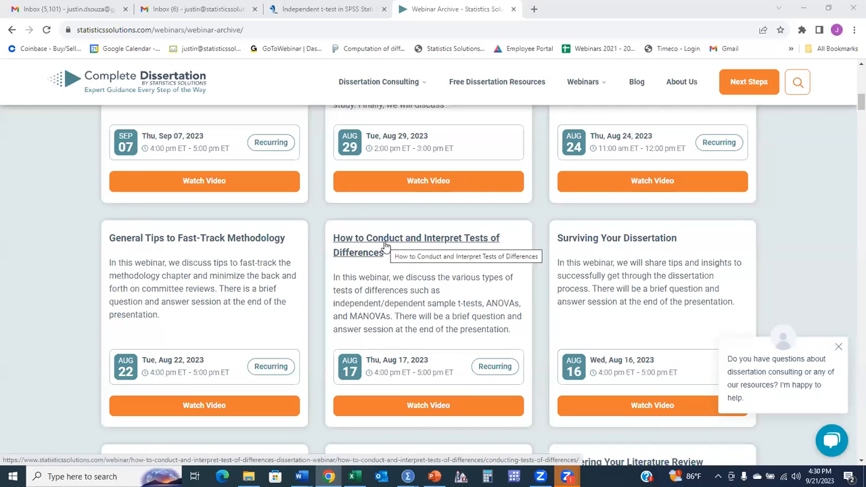
{"action": "scroll", "coordinate": [388, 247], "scroll_direction": "down", "scroll_amount": 2}
{"action": "scroll", "coordinate": [391, 245], "scroll_direction": "down", "scroll_amount": 2}
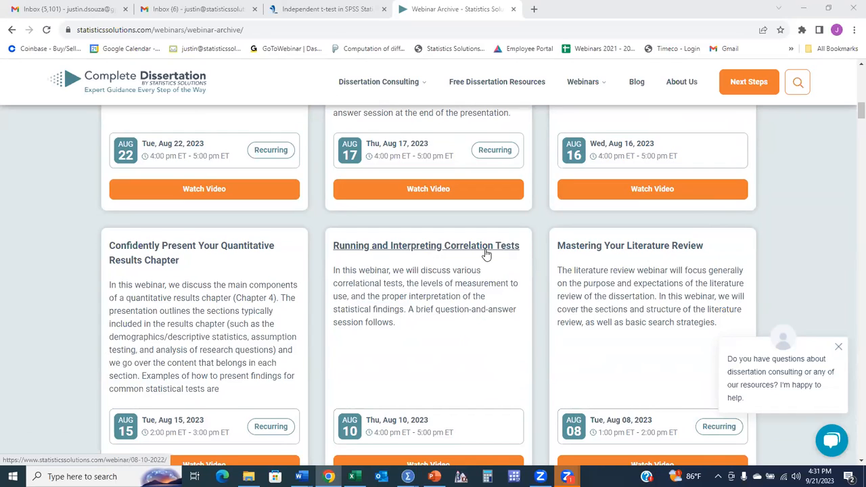
{"action": "scroll", "coordinate": [462, 199], "scroll_direction": "up", "scroll_amount": 10}
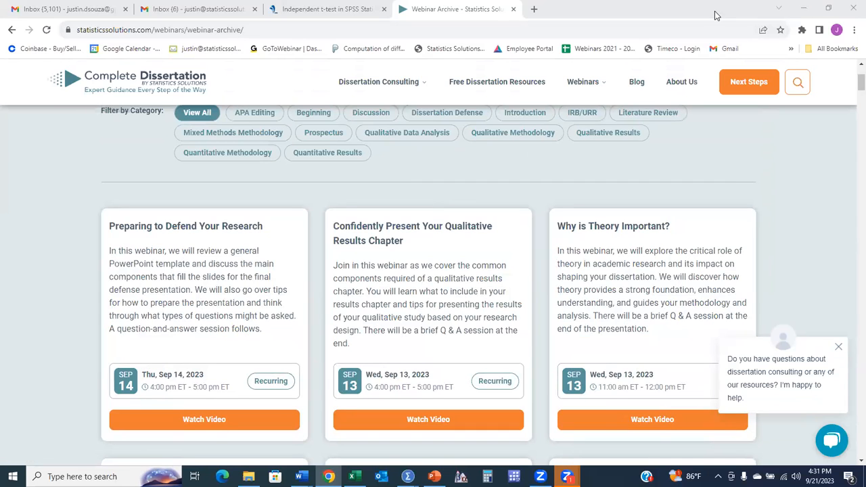
Switch to PowerPoint and show the contact details on the Additional Support slide
{"action": "left_click", "coordinate": [435, 477]}
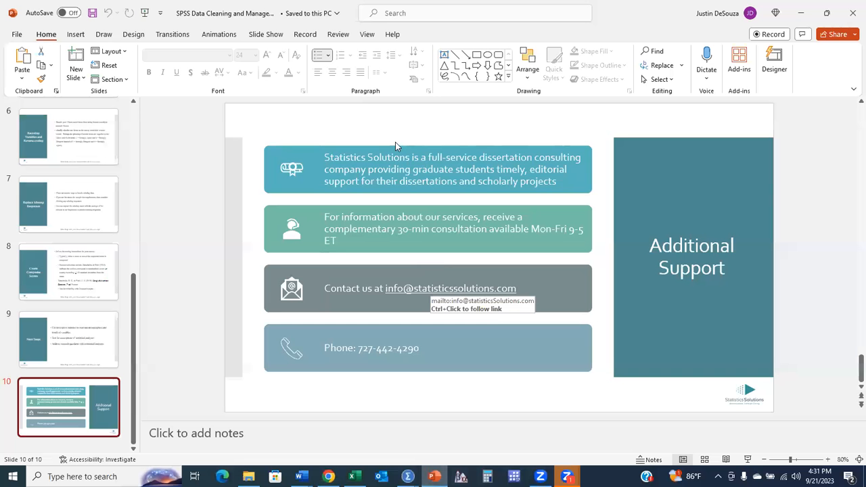
{"action": "left_click", "coordinate": [395, 142]}
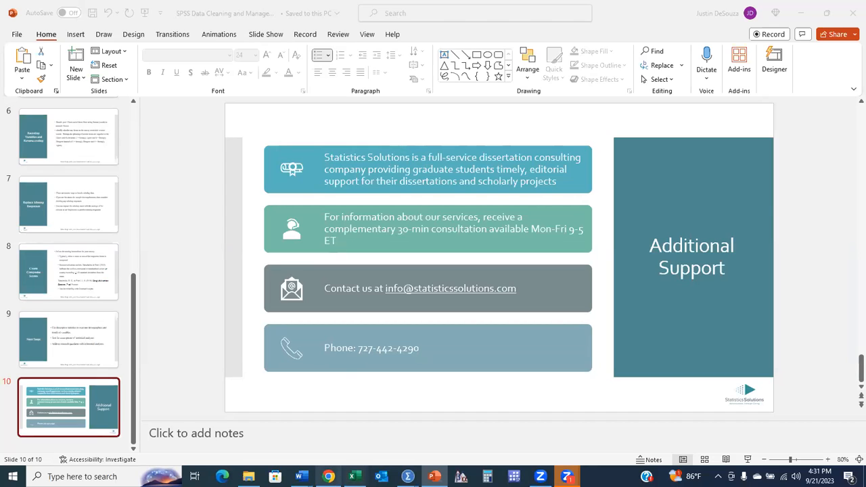
Switch to the Word document and add the question "What does a -ve mean difference at baseline mean" at the end
{"action": "mouse_move", "coordinate": [302, 476]}
{"action": "left_click", "coordinate": [342, 434]}
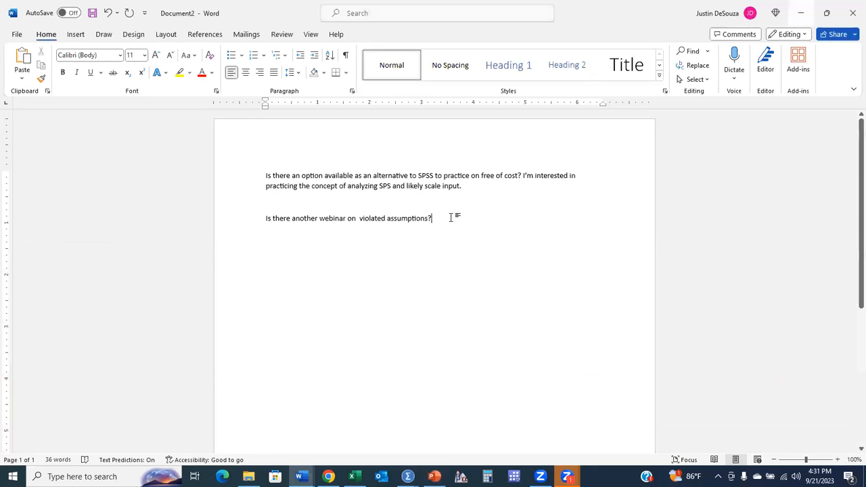
{"action": "type", "text": "."}
{"action": "key", "text": "BackSpace"}
{"action": "key", "text": "Return"}
{"action": "key", "text": "Return"}
{"action": "type", "text": "What does a -ve mean difference at baseline mean"}
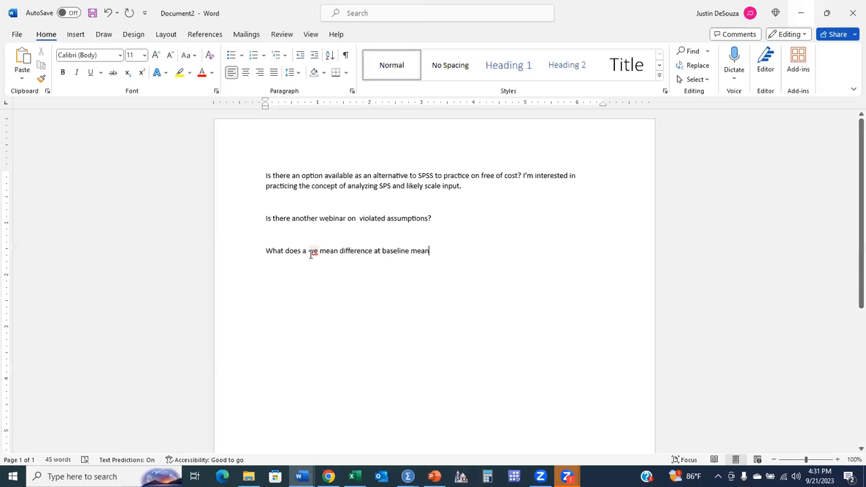
Read the new question, highlighting "-ve", "difference" and "baseline mean" in turn
{"action": "left_click_drag", "start_coordinate": [309, 251], "coordinate": [318, 251]}
{"action": "left_click", "coordinate": [338, 256]}
{"action": "left_click", "coordinate": [313, 252]}
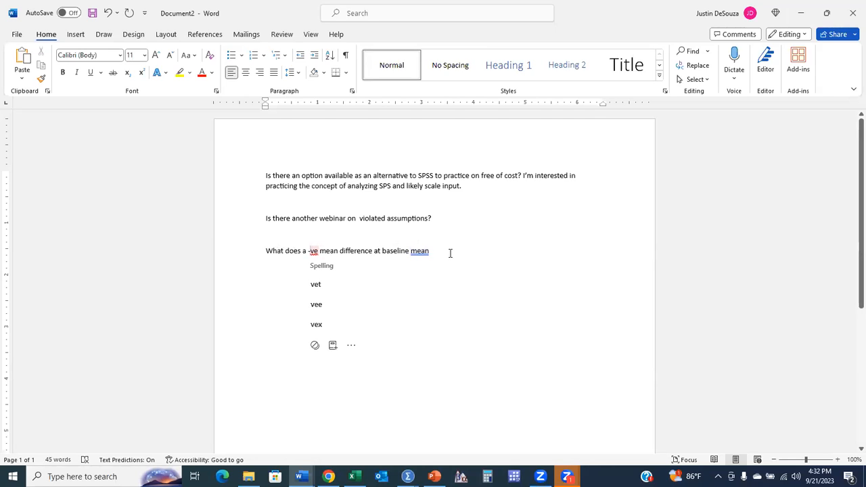
{"action": "double_click", "coordinate": [425, 253]}
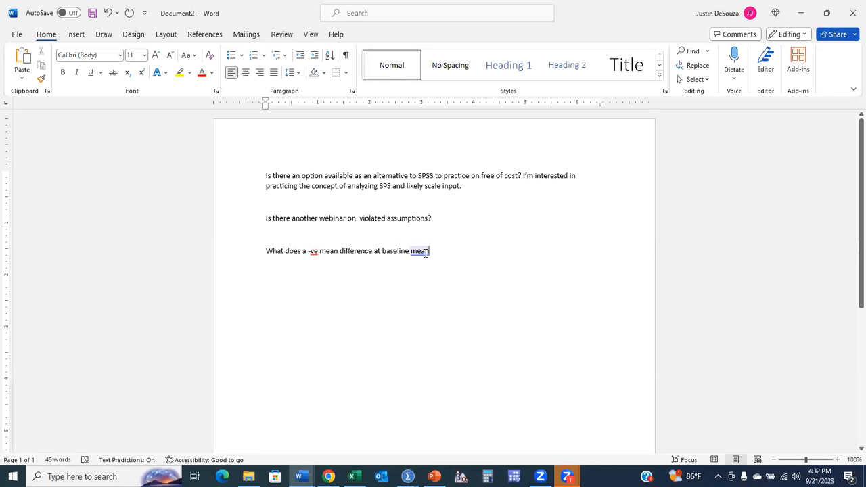
{"action": "double_click", "coordinate": [351, 251]}
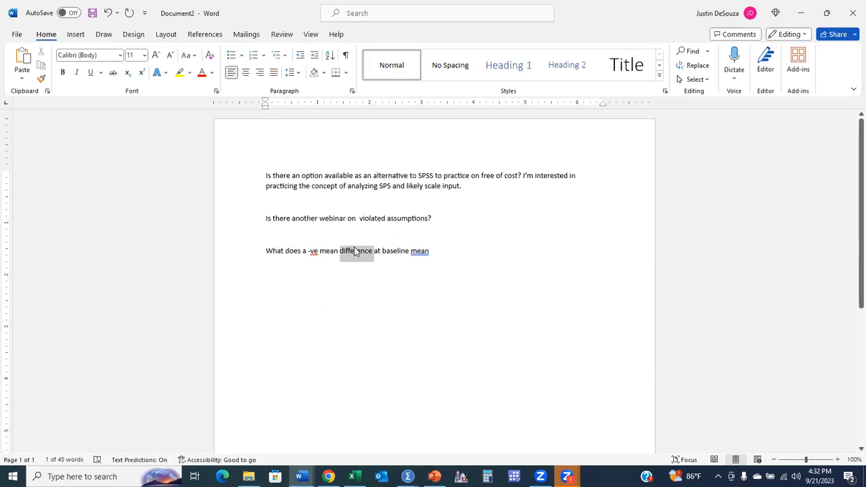
{"action": "left_click_drag", "start_coordinate": [382, 252], "coordinate": [429, 252]}
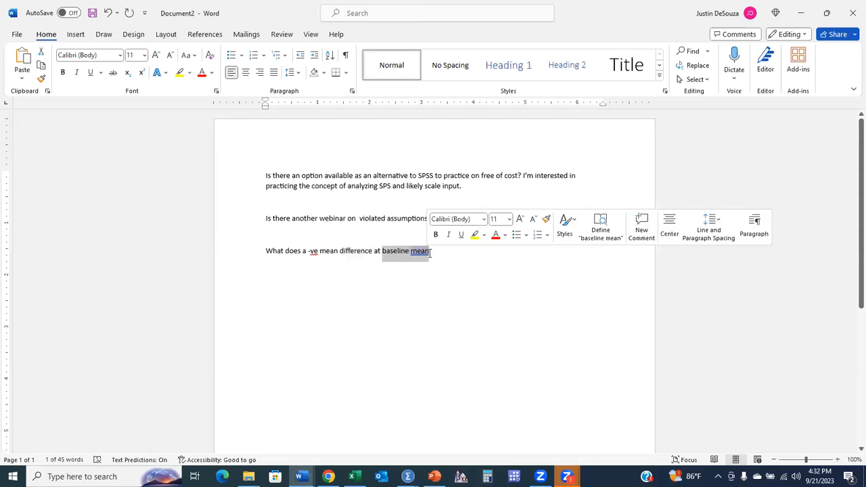
Add the line "Posttest-Baseline" directly below the mean difference question and start another line
{"action": "left_click", "coordinate": [423, 251]}
{"action": "key", "text": "Return"}
{"action": "key", "text": "Return"}
{"action": "key", "text": "BackSpace"}
{"action": "type", "text": "How"}
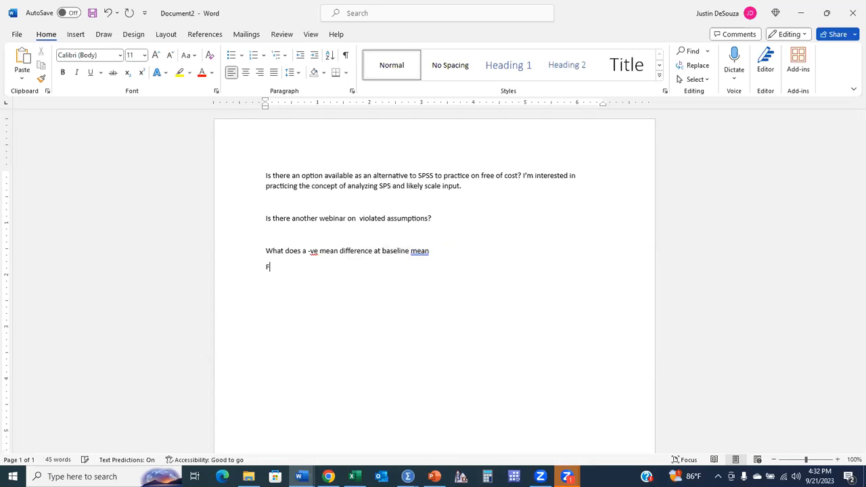
{"action": "key", "text": "BackSpace"}
{"action": "key", "text": "BackSpace"}
{"action": "key", "text": "BackSpace"}
{"action": "type", "text": "Posttest-M"}
{"action": "key", "text": "BackSpace"}
{"action": "type", "text": "Baselines"}
{"action": "key", "text": "BackSpace"}
{"action": "key", "text": "Return"}
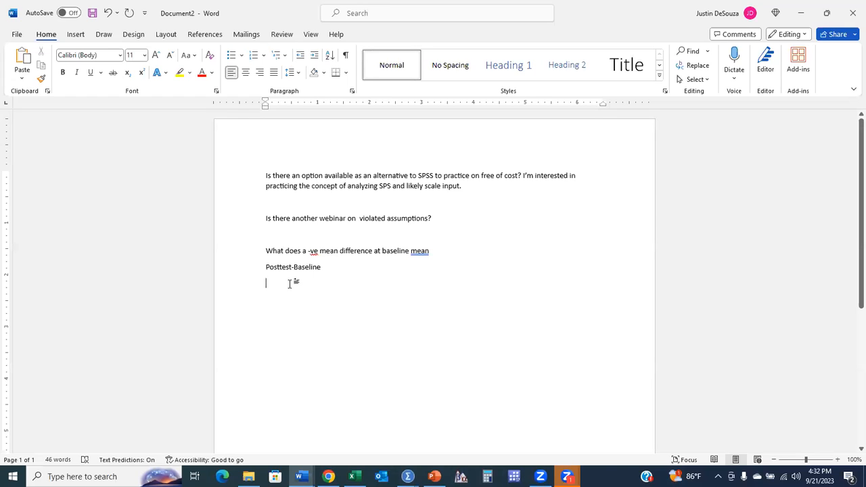
Add the two example calculations "10-5 = 5" and "8-10 = -2" on separate lines below the Posttest-Baseline formula
{"action": "type", "text": "1"}
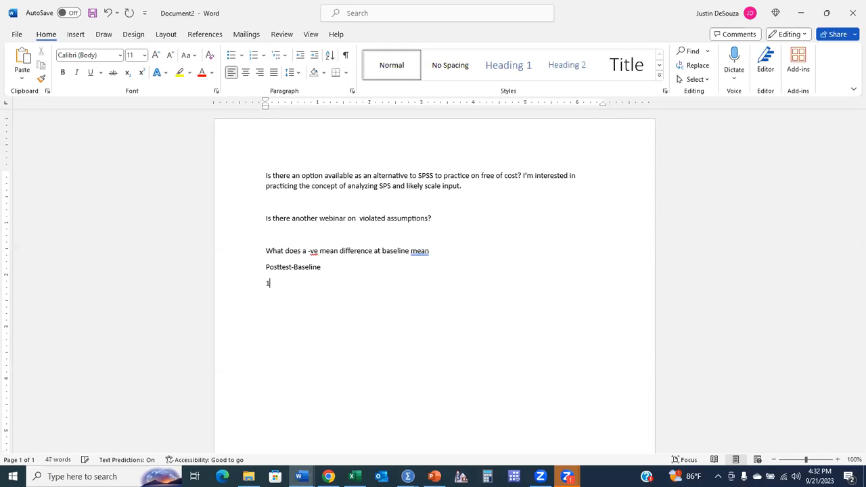
{"action": "type", "text": "0-5 = 5"}
{"action": "key", "text": "Return"}
{"action": "type", "text": "8-10 = -2"}
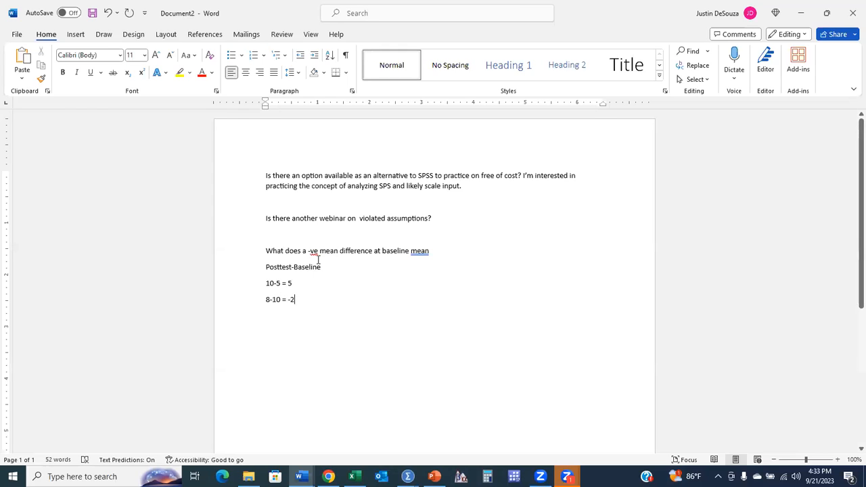
Review the negative difference example, highlighting "mean difference", the "Posttest-Baseline" line and the "8-10 = -2" line
{"action": "left_click_drag", "start_coordinate": [320, 252], "coordinate": [357, 252]}
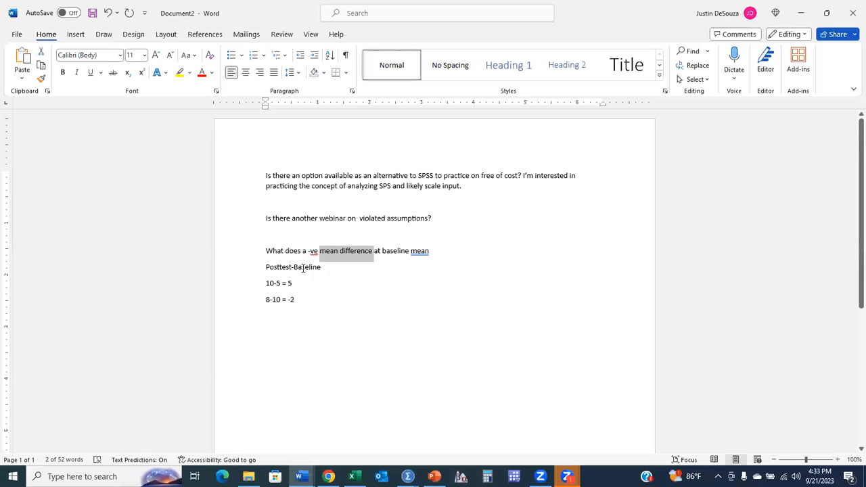
{"action": "left_click_drag", "start_coordinate": [293, 304], "coordinate": [264, 303]}
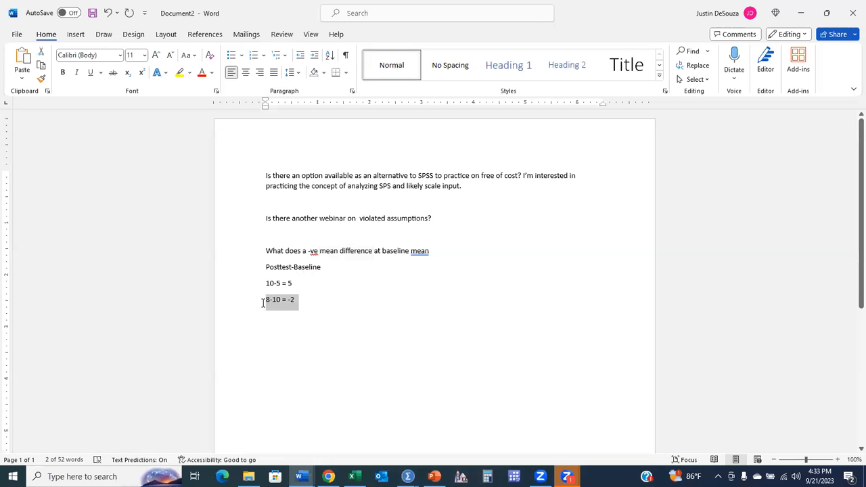
{"action": "left_click", "coordinate": [300, 313]}
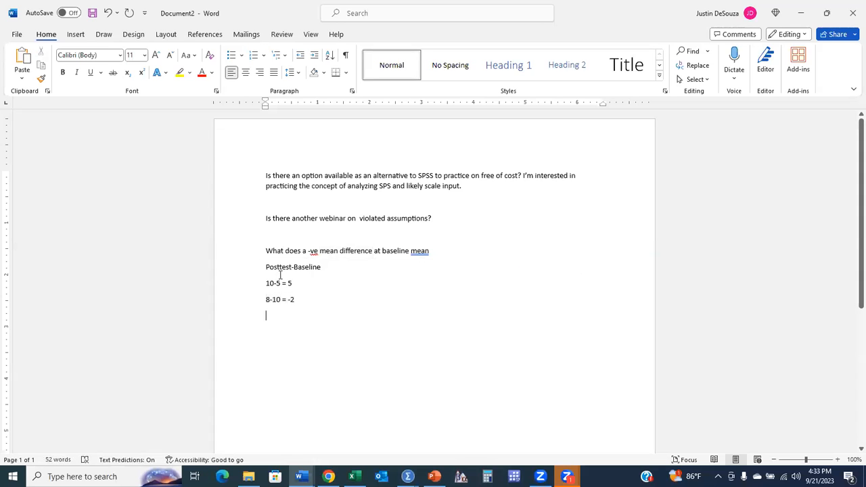
{"action": "left_click_drag", "start_coordinate": [265, 269], "coordinate": [322, 269]}
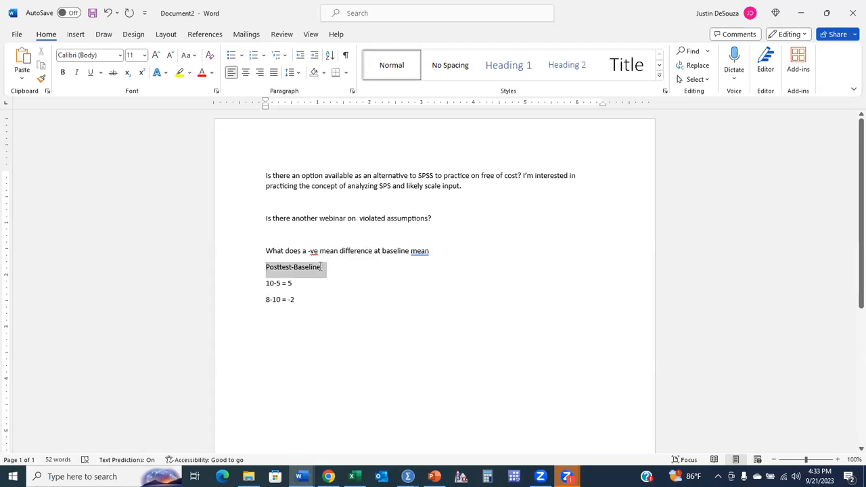
{"action": "left_click", "coordinate": [298, 300]}
{"action": "left_click_drag", "start_coordinate": [299, 300], "coordinate": [265, 302]}
{"action": "left_click", "coordinate": [276, 310]}
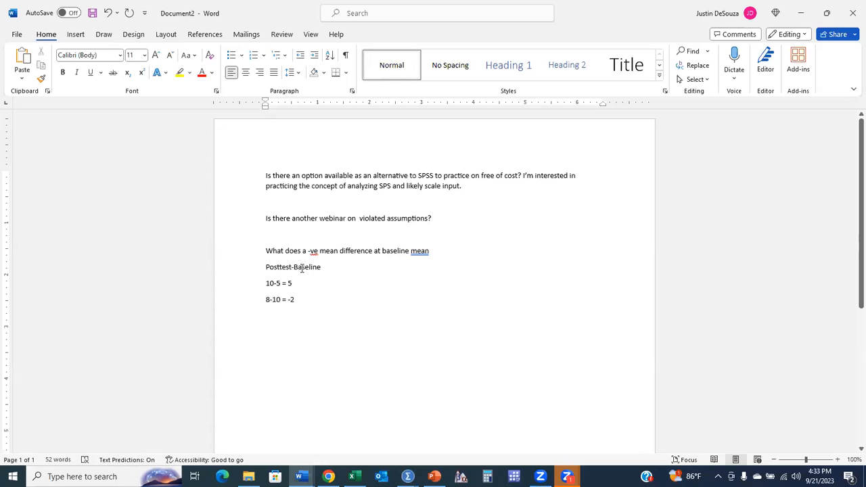
{"action": "left_click_drag", "start_coordinate": [264, 305], "coordinate": [297, 300]}
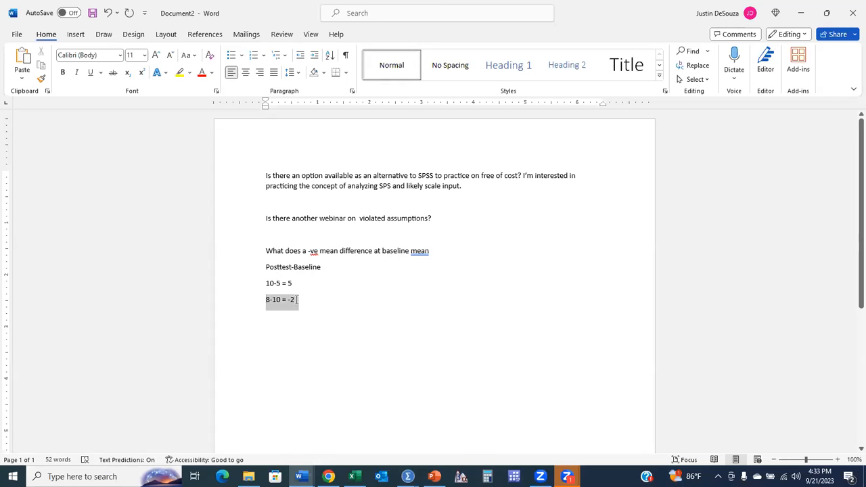
{"action": "left_click", "coordinate": [334, 318]}
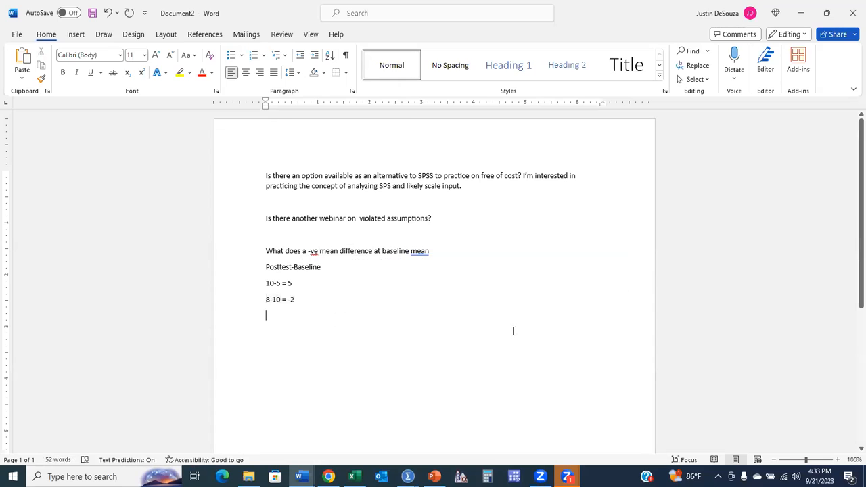
Bring up the previews of the open Zoom windows
{"action": "left_click", "coordinate": [384, 64]}
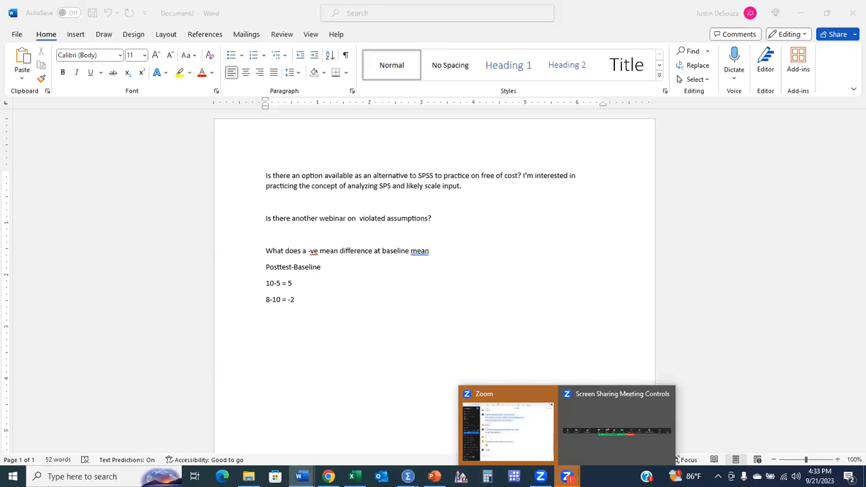
{"action": "mouse_move", "coordinate": [579, 473]}
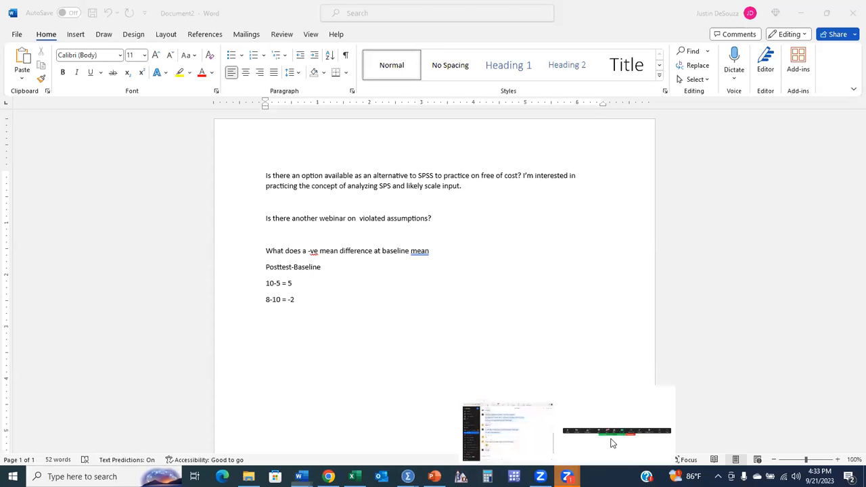